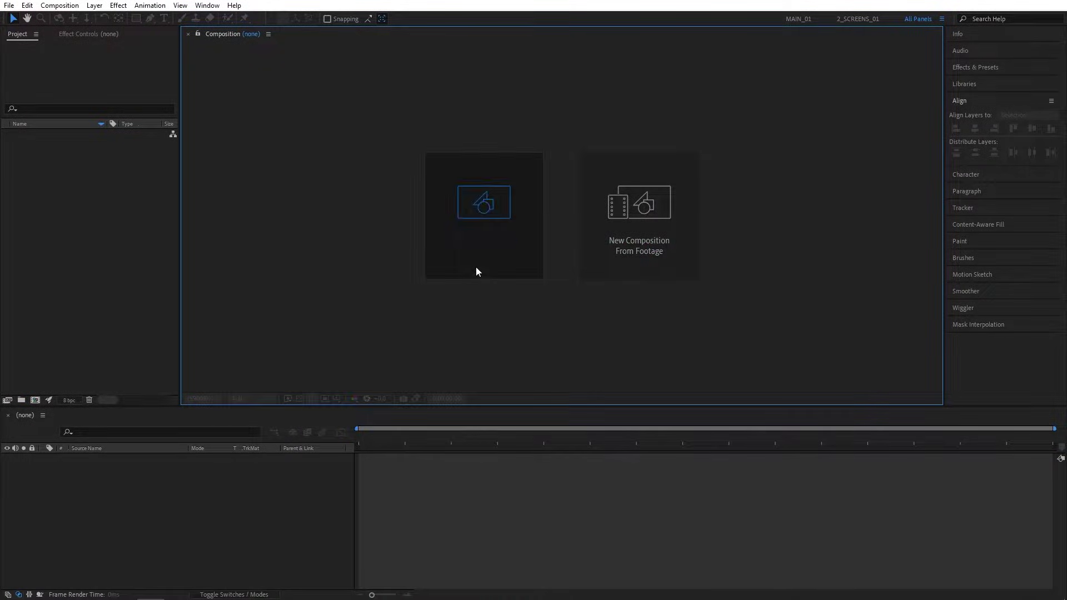
Start a new composition named Render at 1920×1080, 30 fps, 10 seconds.
click(475, 268)
text(Render)
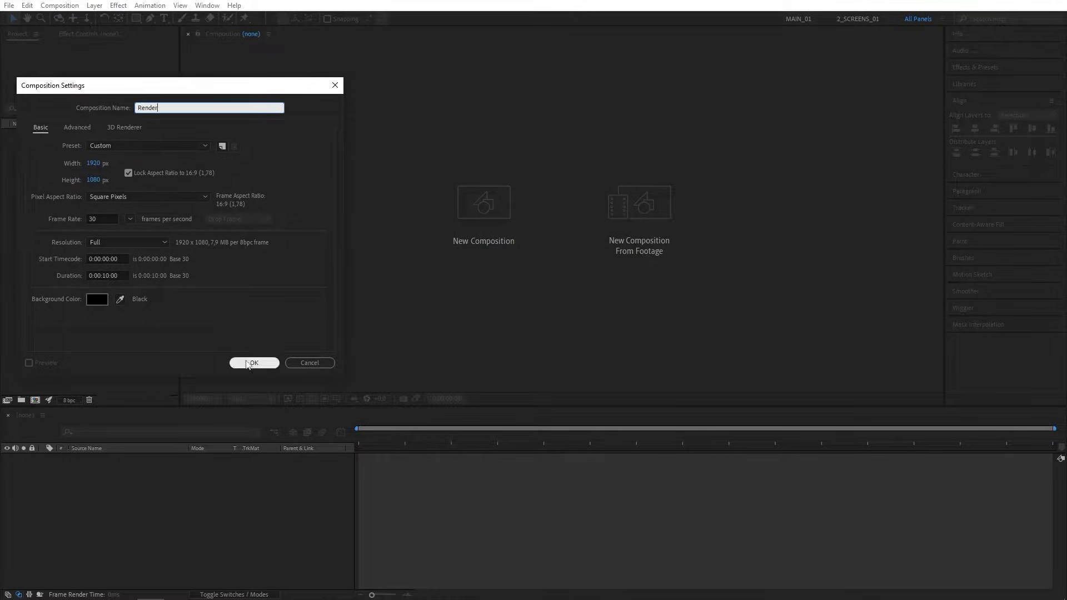
Create the Render composition and type 'Modern' as a new text layer.
click(254, 362)
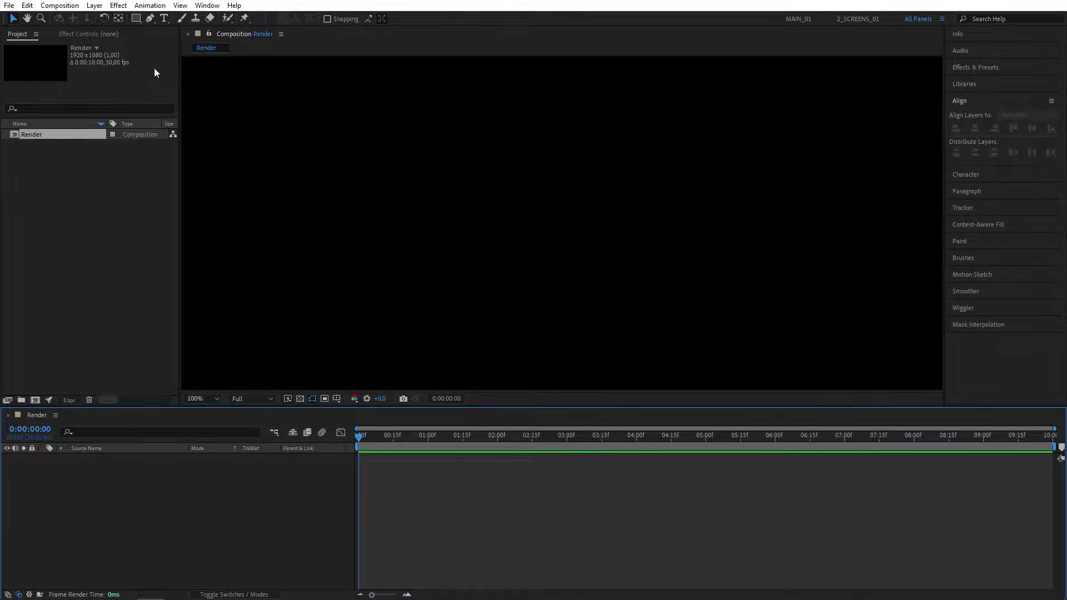
click(164, 18)
scroll(489, 229, down, 2)
click(516, 230)
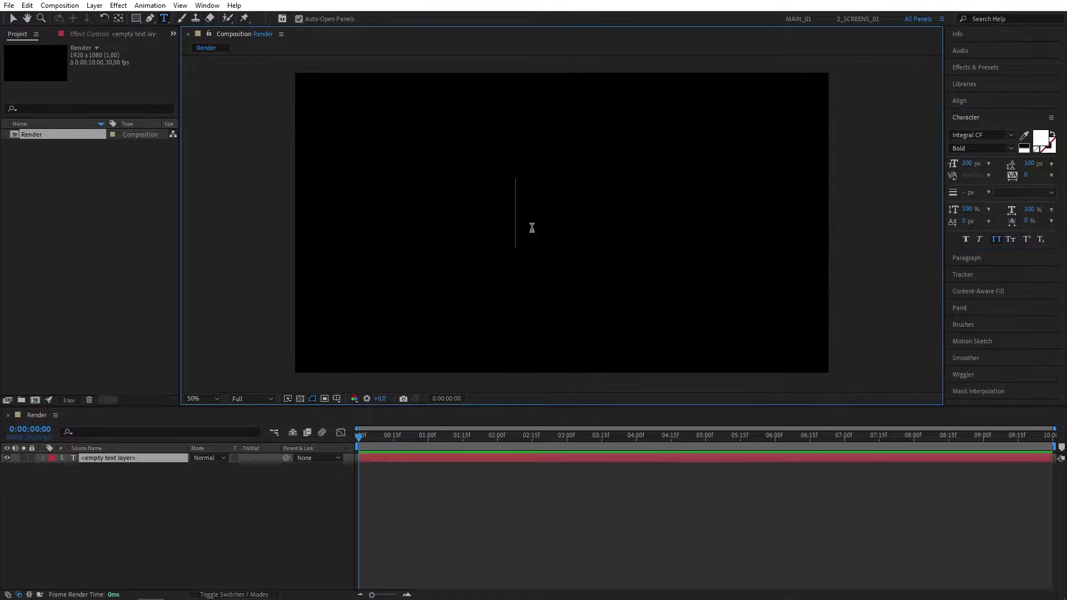
text(Modern)
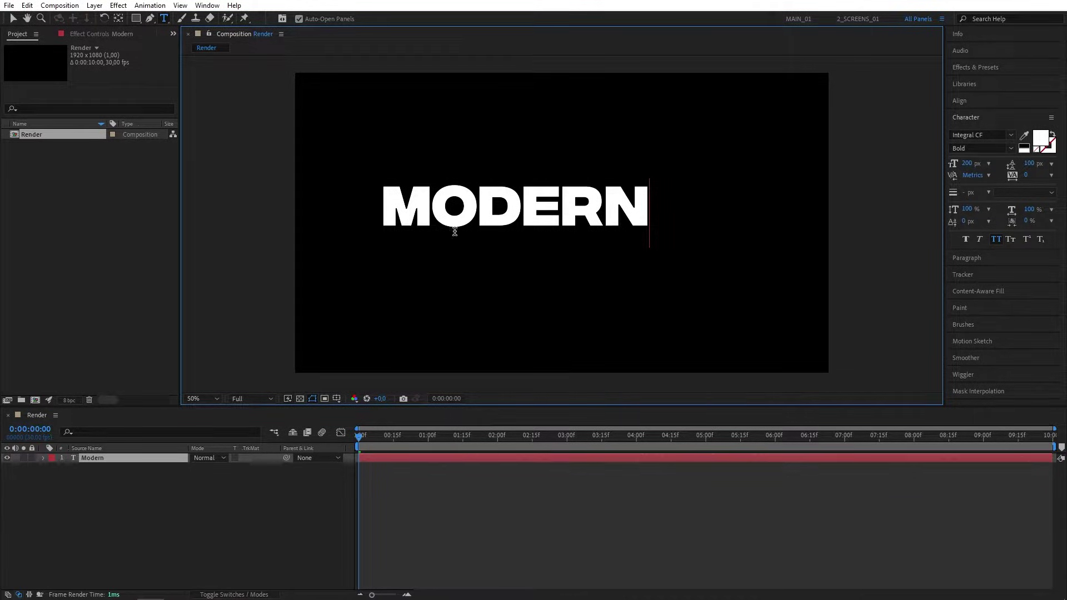
Centre the Modern text layer horizontally and vertically in the composition.
click(961, 100)
click(975, 128)
click(1032, 129)
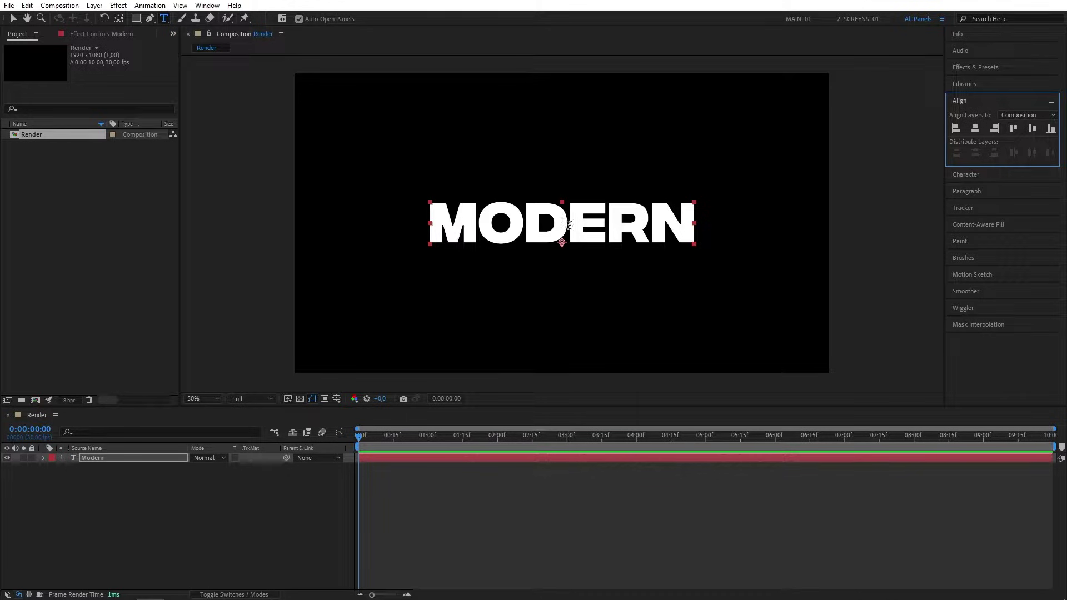
click(127, 523)
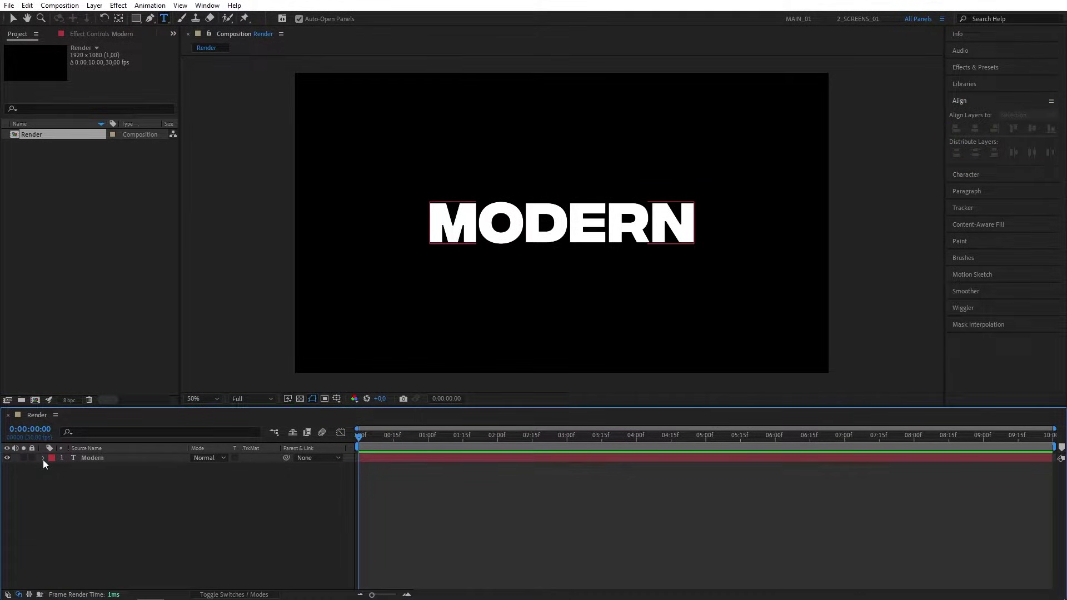
Add a text animator with Position, Opacity and Tracking properties to the Modern layer.
click(43, 459)
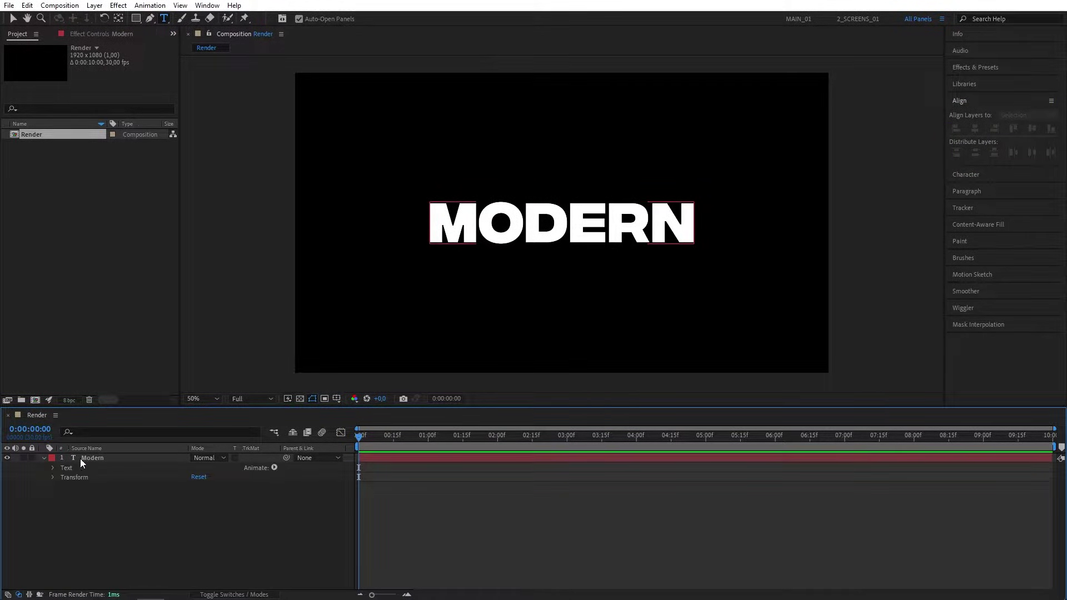
click(274, 467)
click(311, 270)
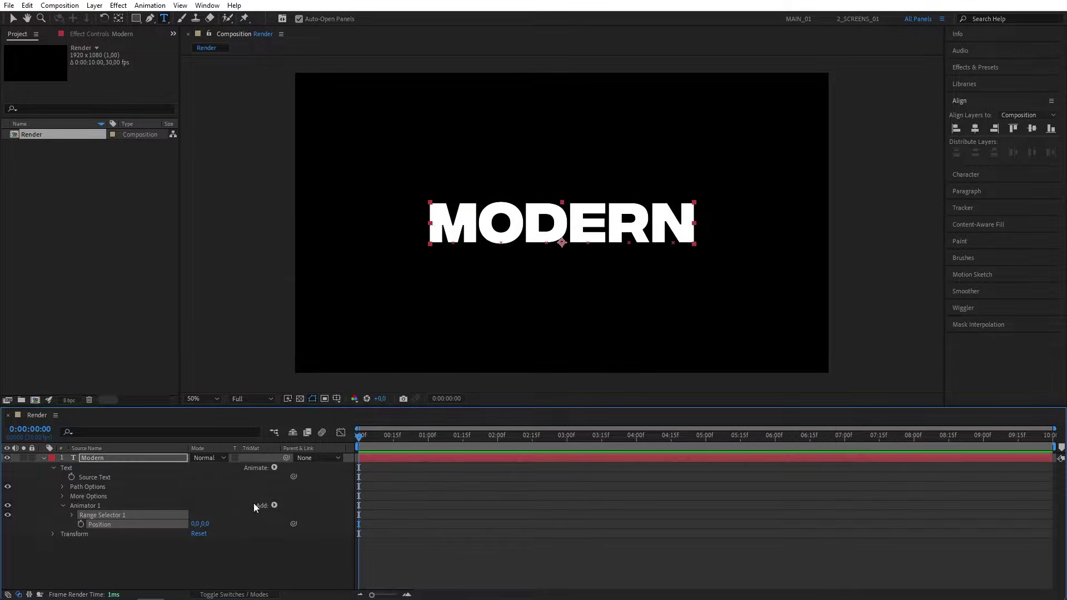
click(274, 506)
mouse_move(311, 509)
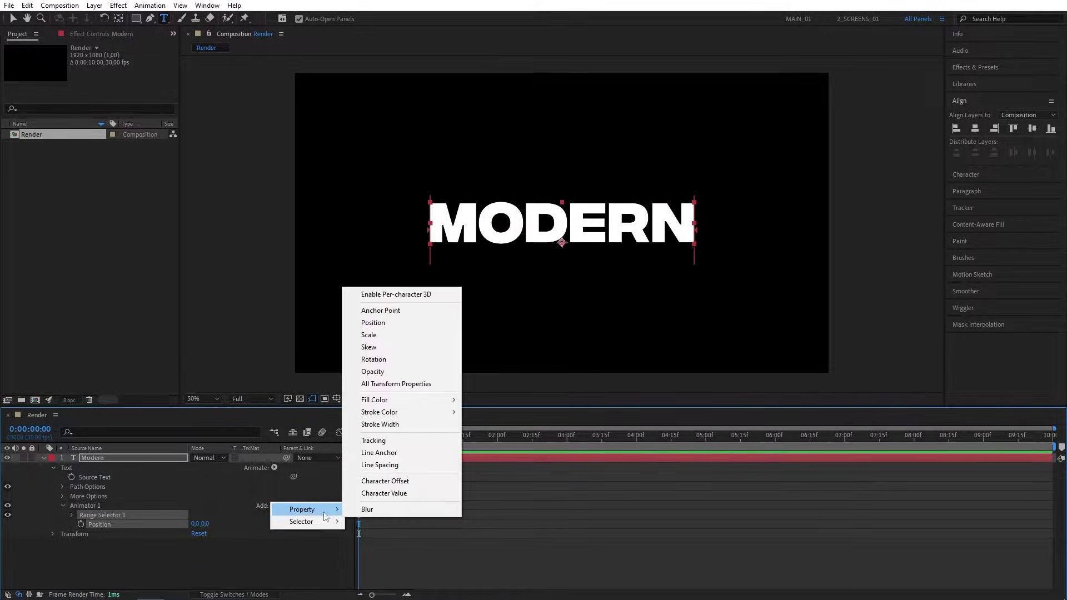
click(379, 372)
click(275, 505)
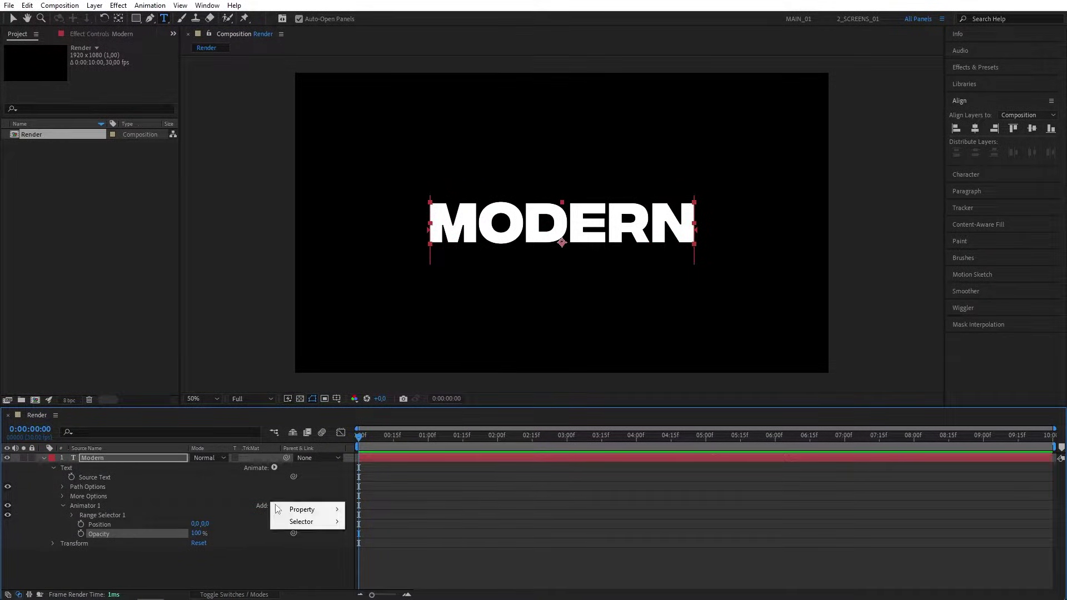
click(384, 440)
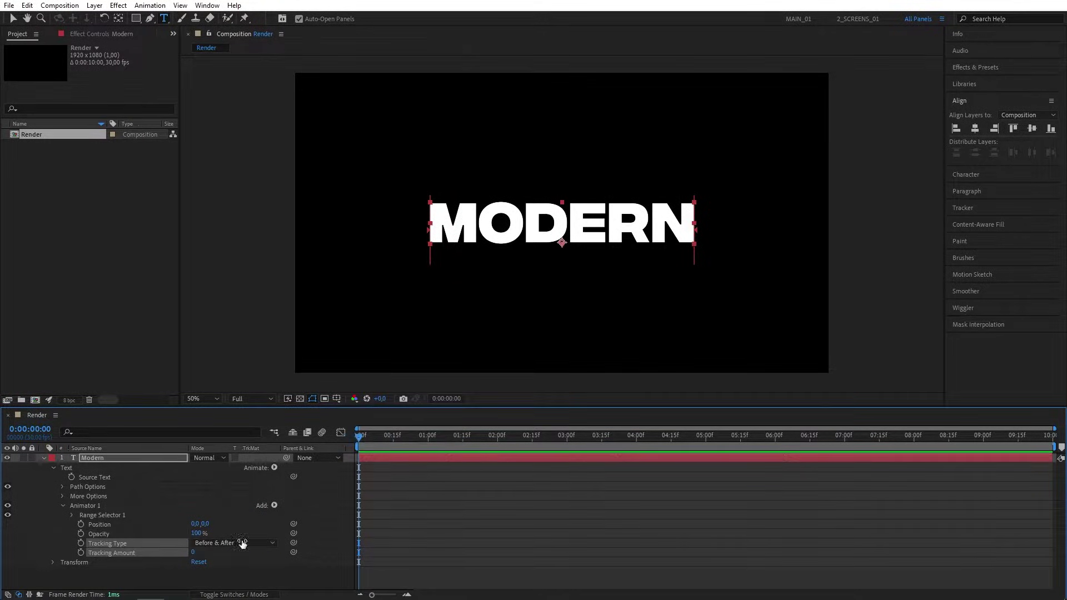
Set the animator's Position to 0,60, Tracking Amount to -150 and Opacity to 0%.
click(206, 523)
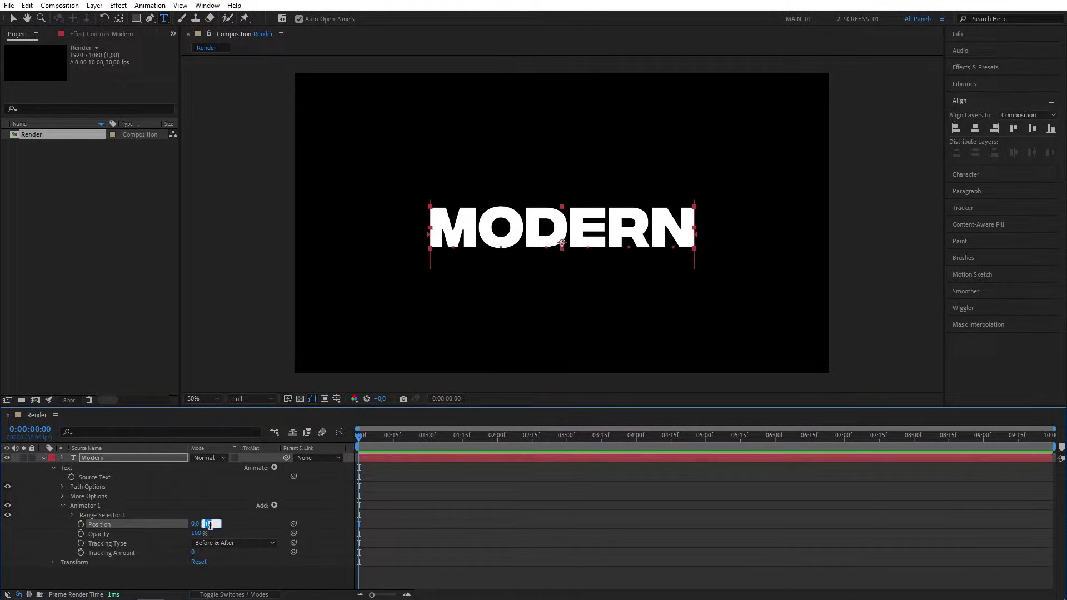
text(60)
click(219, 506)
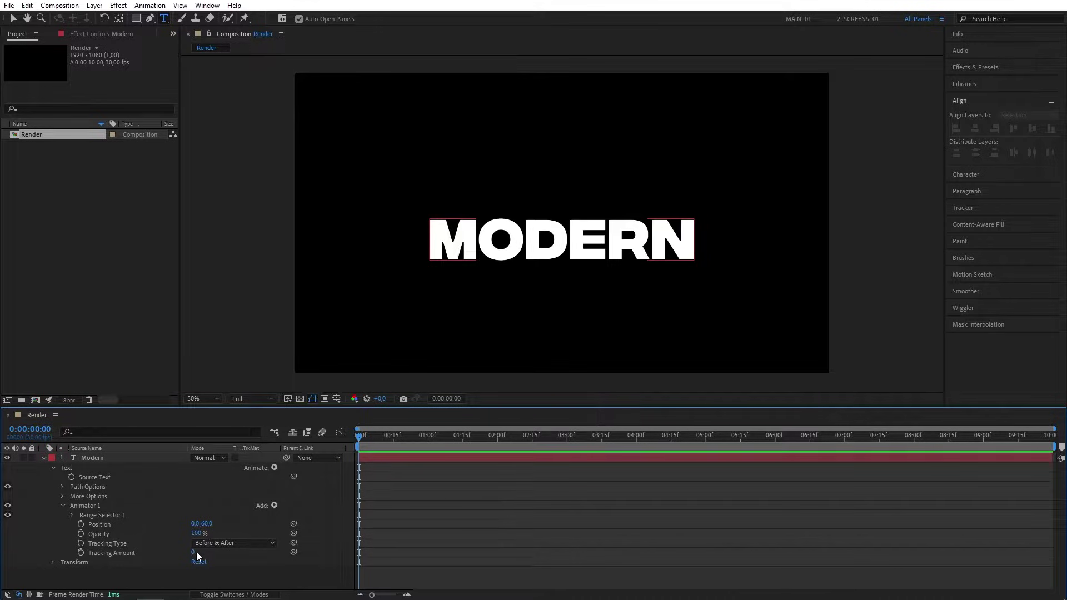
drag(195, 552, 166, 552)
click(194, 553)
text(-150)
key(Return)
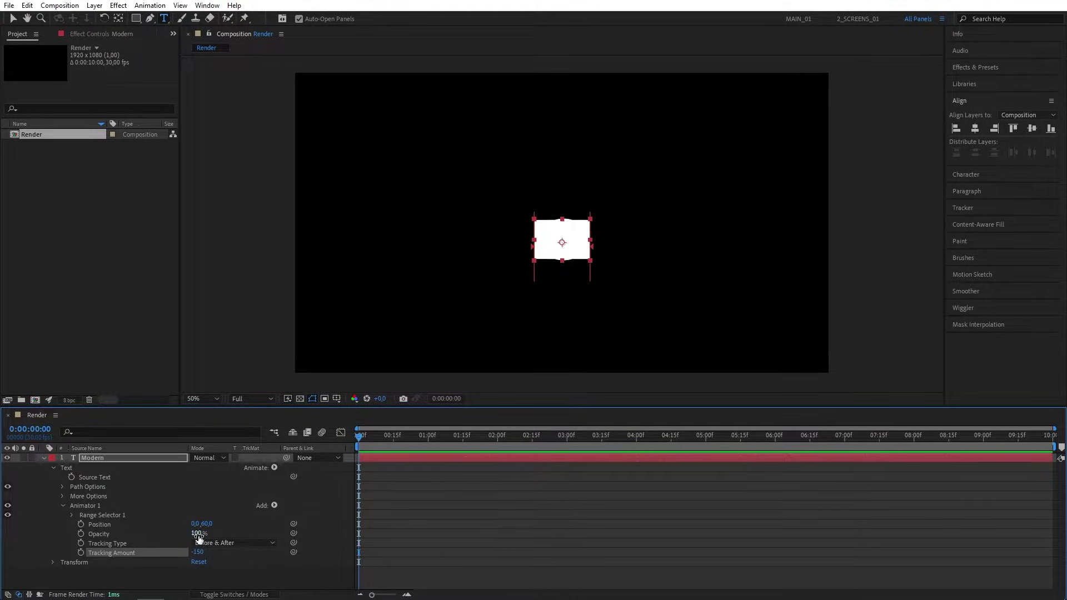
drag(198, 534, 178, 535)
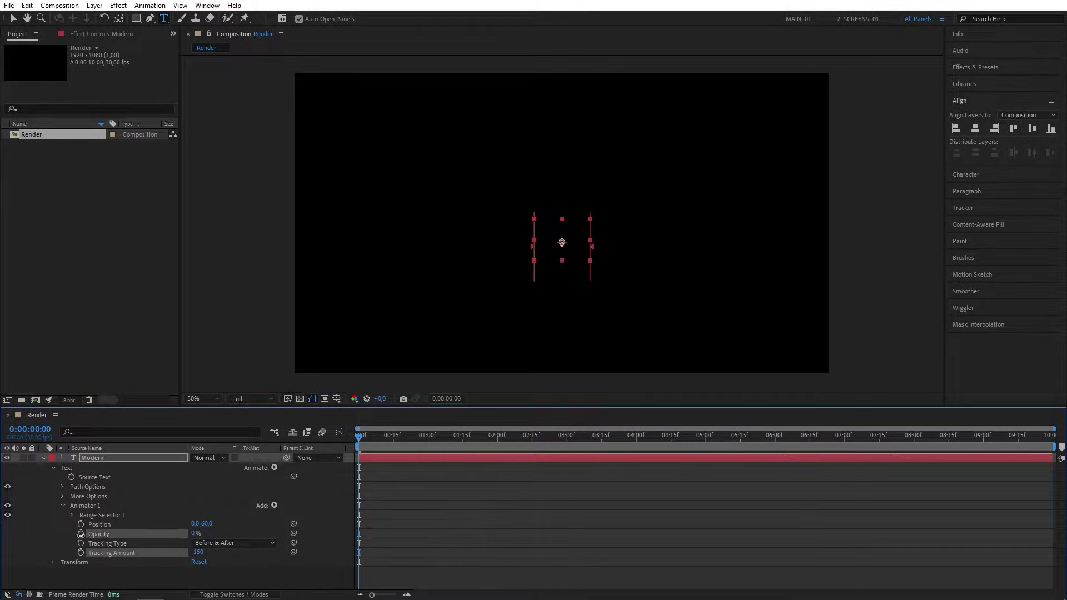
Keyframe Range Selector Start from 0% at 0:00 to 100% at frame 15 with Easy Ease.
click(72, 515)
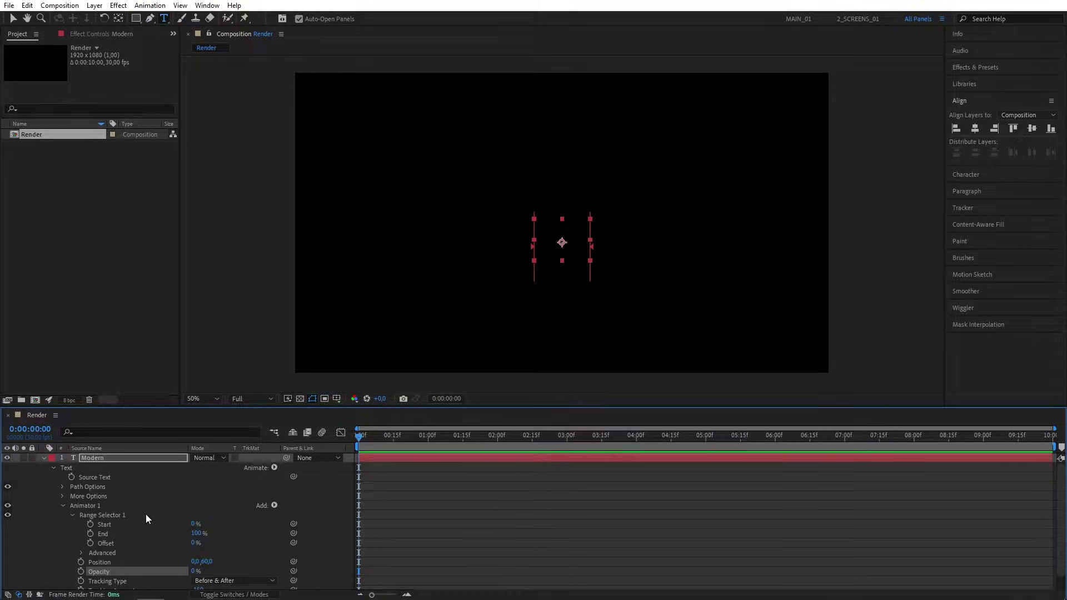
click(90, 524)
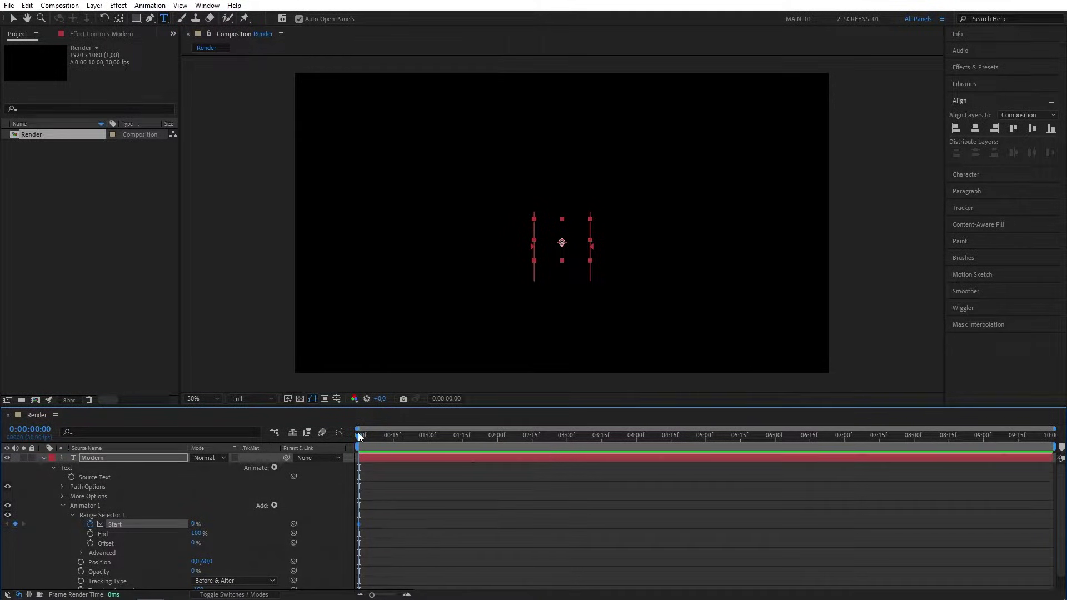
drag(359, 436, 394, 439)
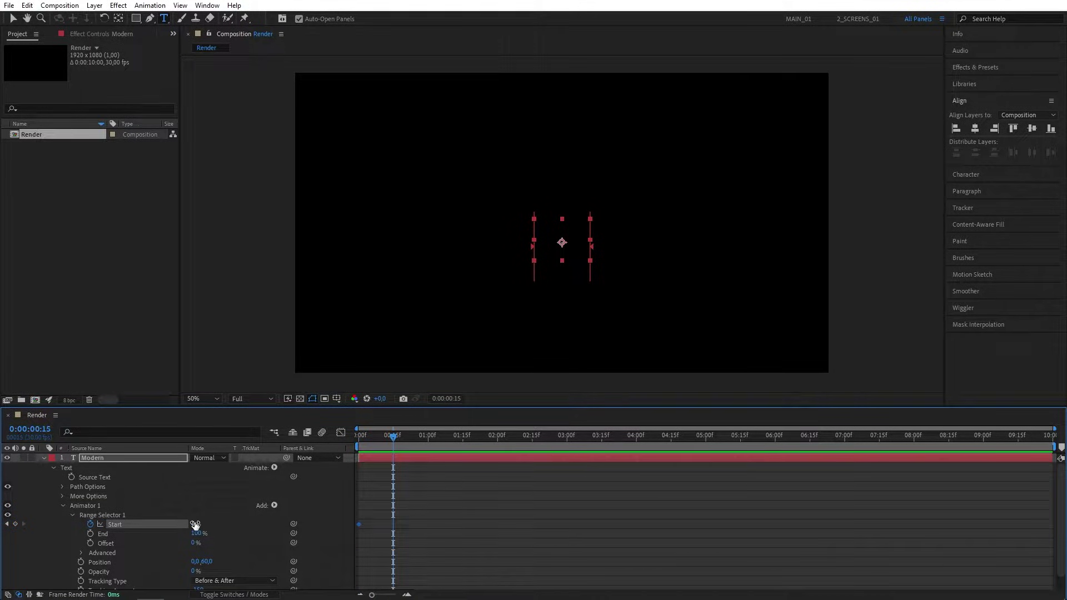
drag(195, 525, 469, 552)
drag(443, 489, 338, 542)
right_click(359, 525)
mouse_move(379, 524)
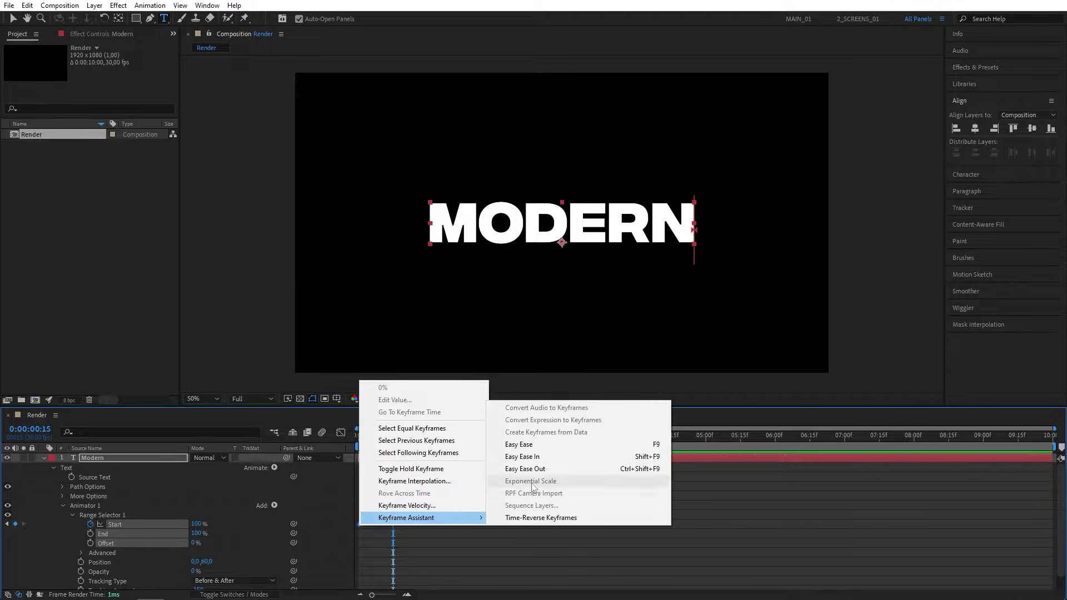
click(530, 444)
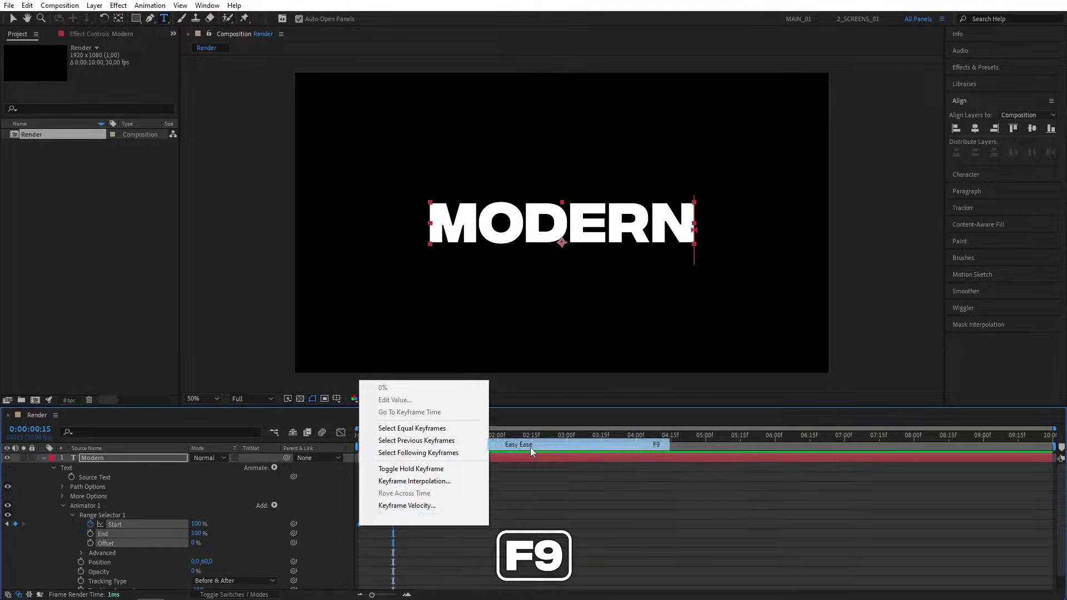
Steepen the Start speed curve in the Graph Editor so the reveal bursts early, then preview.
click(341, 433)
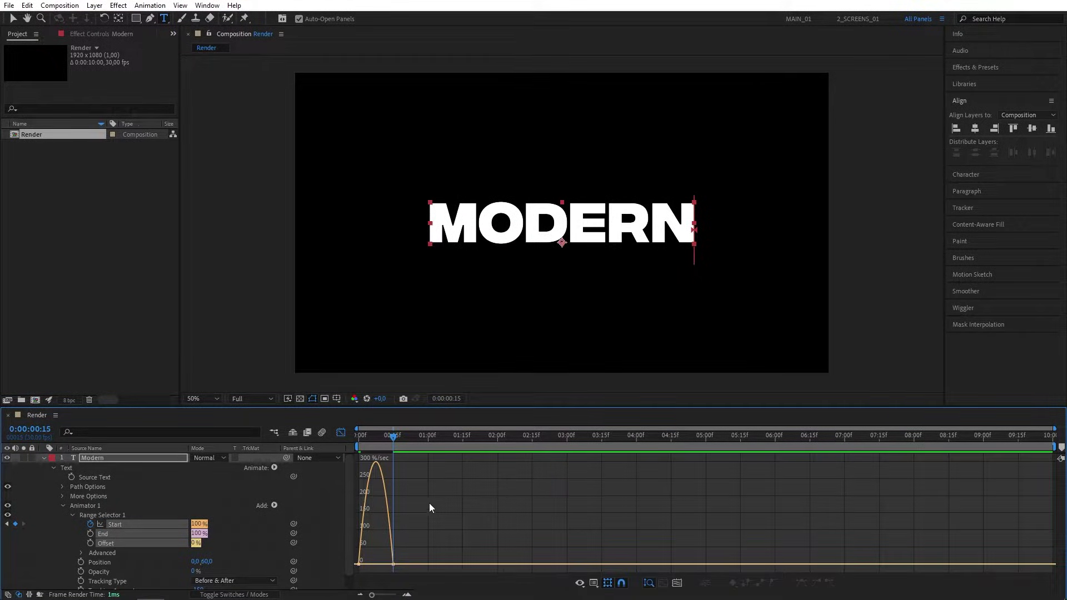
right_click(449, 511)
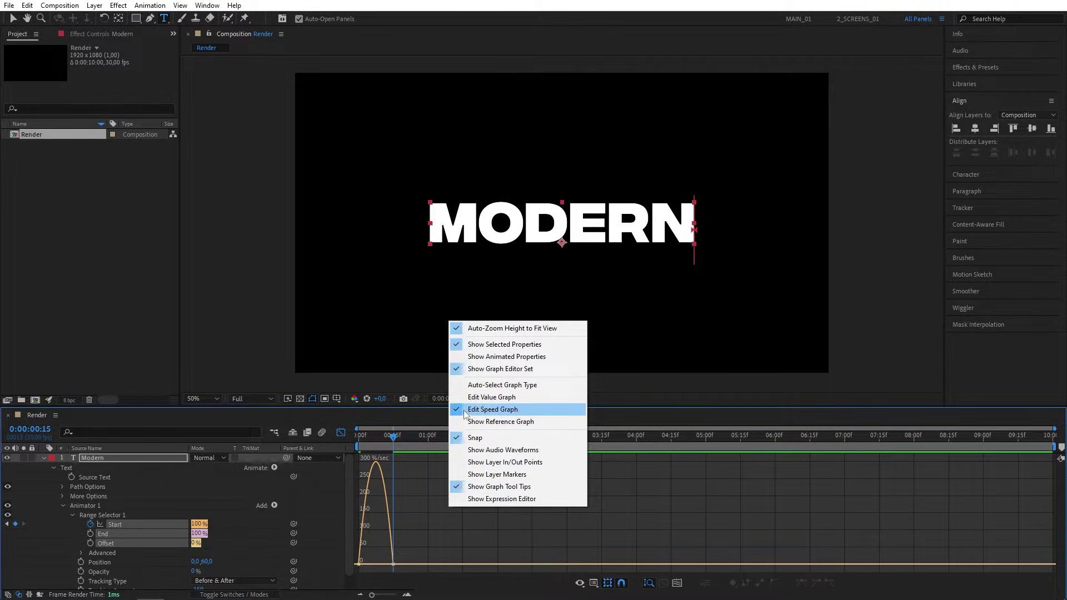
click(482, 412)
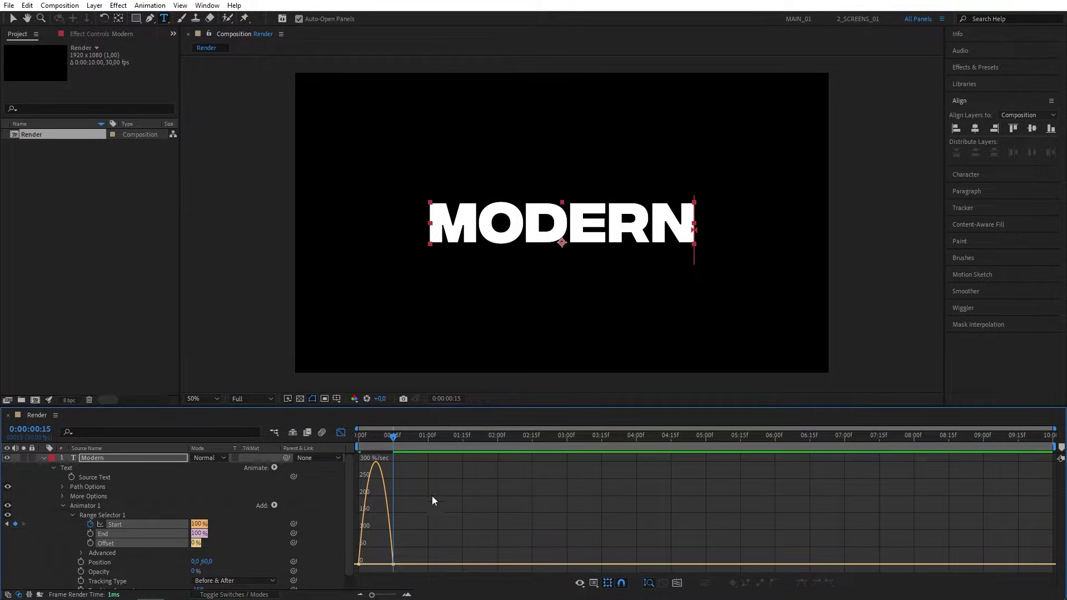
click(392, 564)
mouse_move(393, 564)
mouse_down()
mouse_move(352, 566)
mouse_move(376, 564)
mouse_up()
click(341, 433)
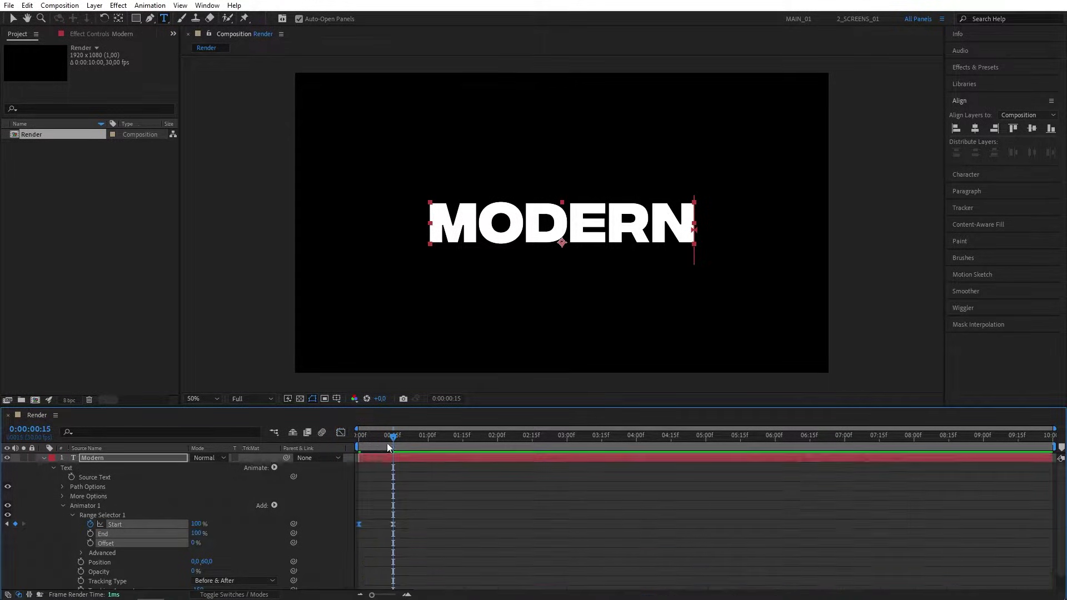
key(space)
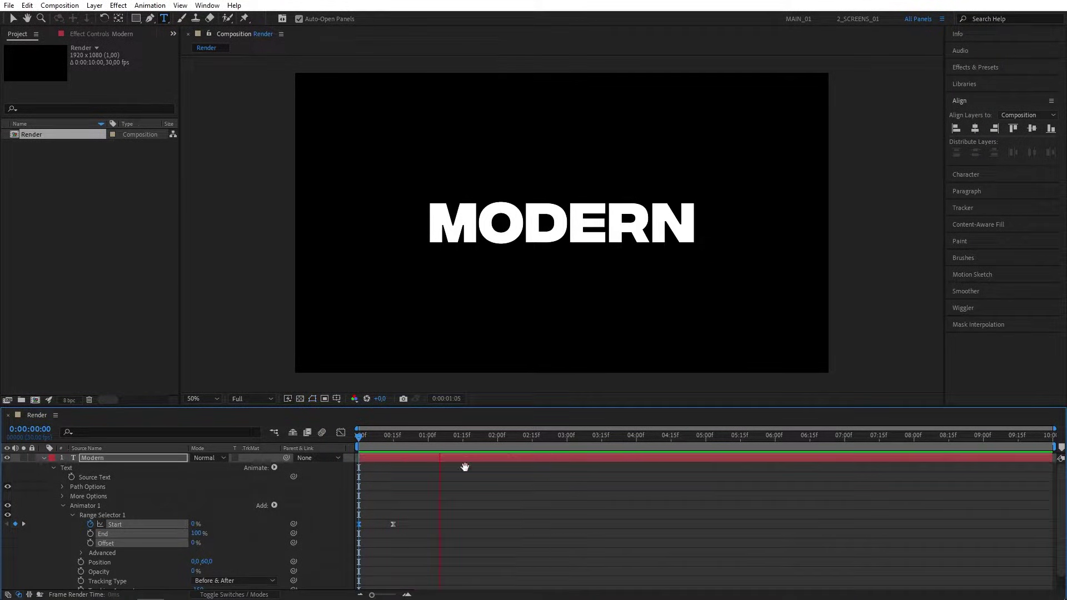
Add a black solid named BG beneath the Modern text layer.
click(321, 503)
click(44, 457)
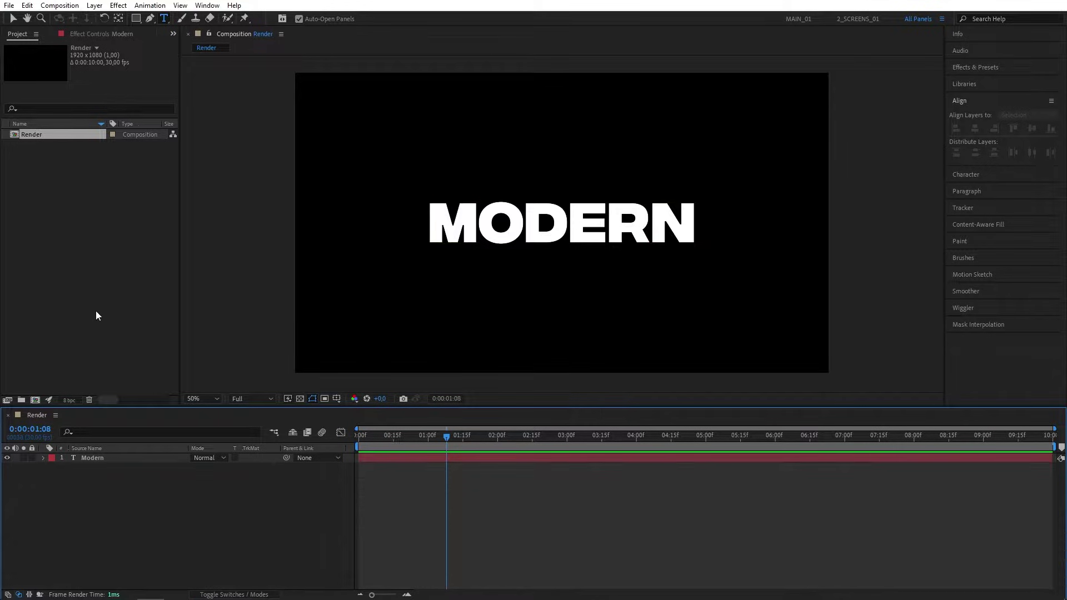
click(95, 5)
mouse_move(166, 18)
click(283, 31)
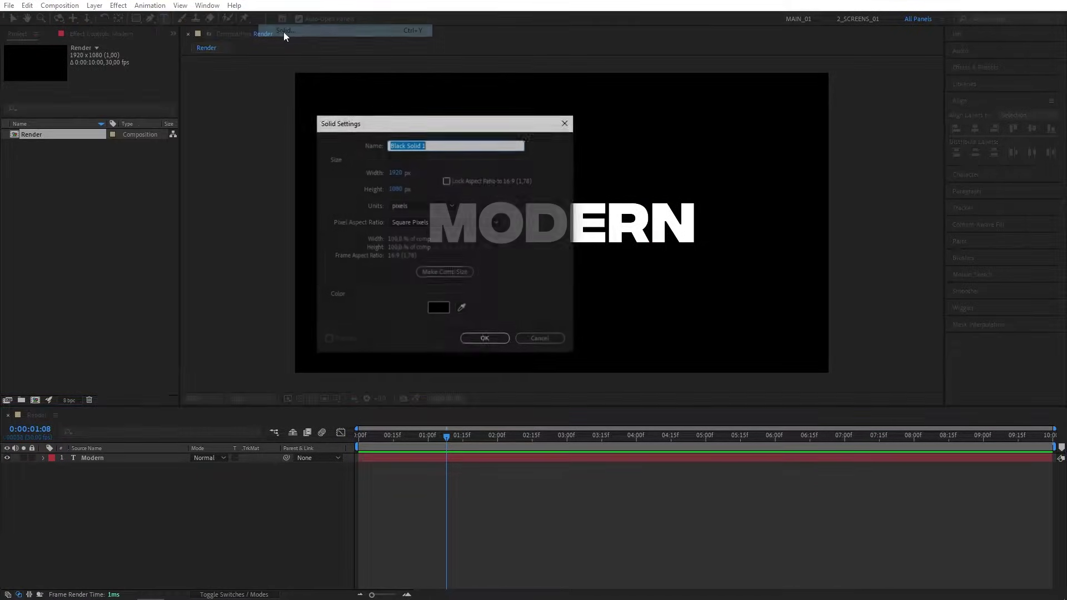
text(BG)
click(438, 308)
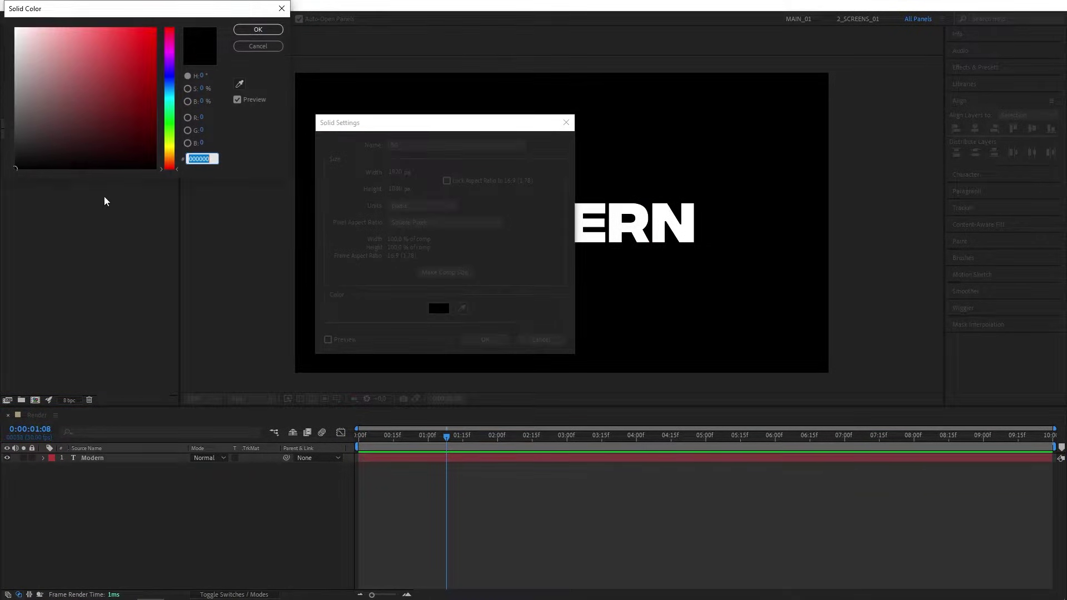
click(258, 30)
click(485, 339)
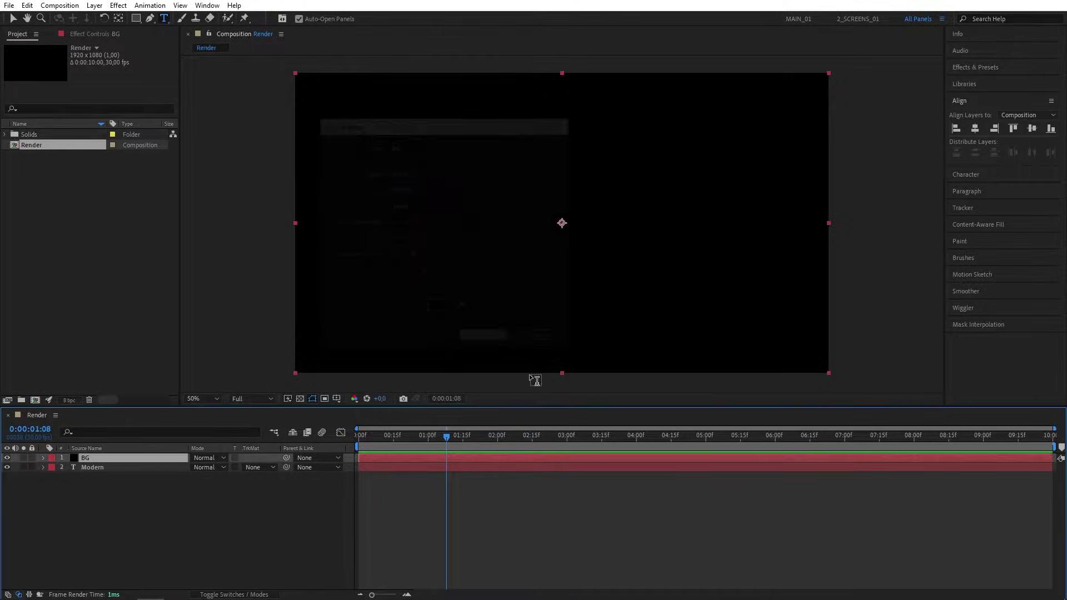
drag(96, 458, 100, 490)
shift+click(95, 465)
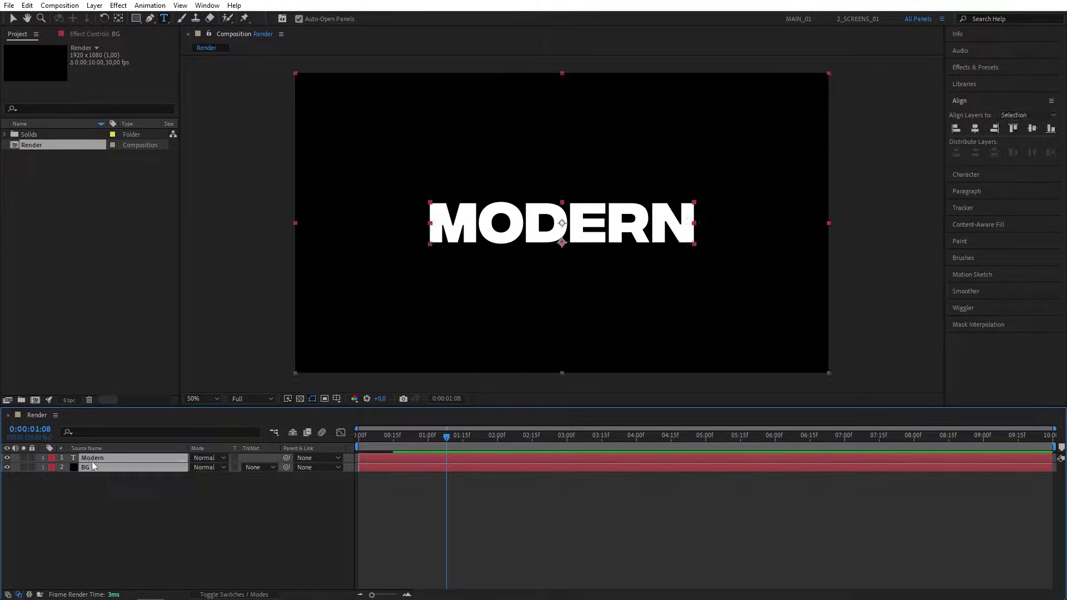
Precompose the Modern and BG layers into a composition named 'First word'.
right_click(101, 457)
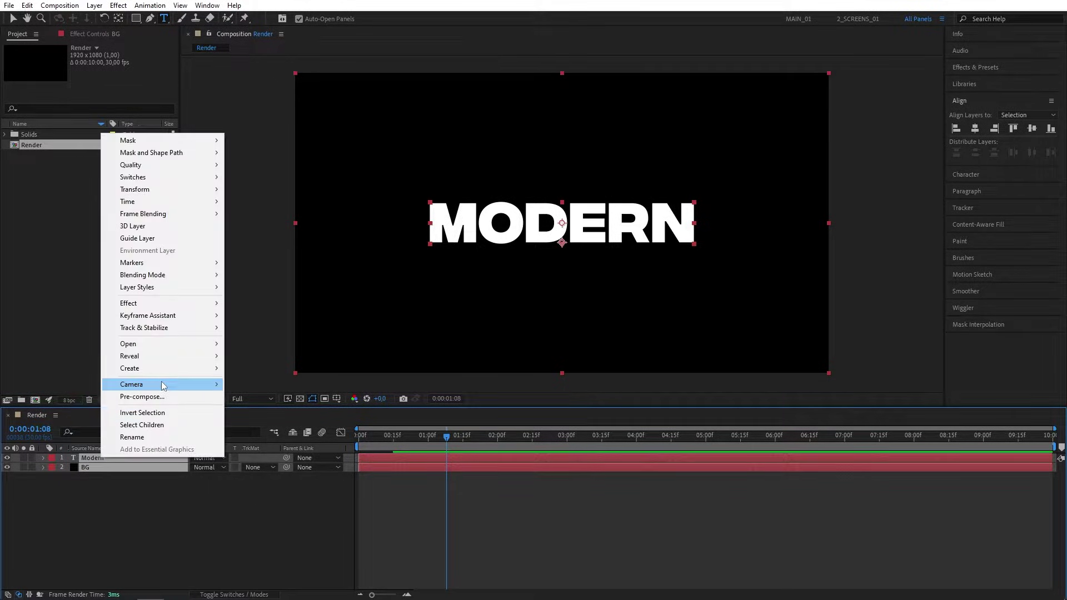
click(141, 396)
text(First word)
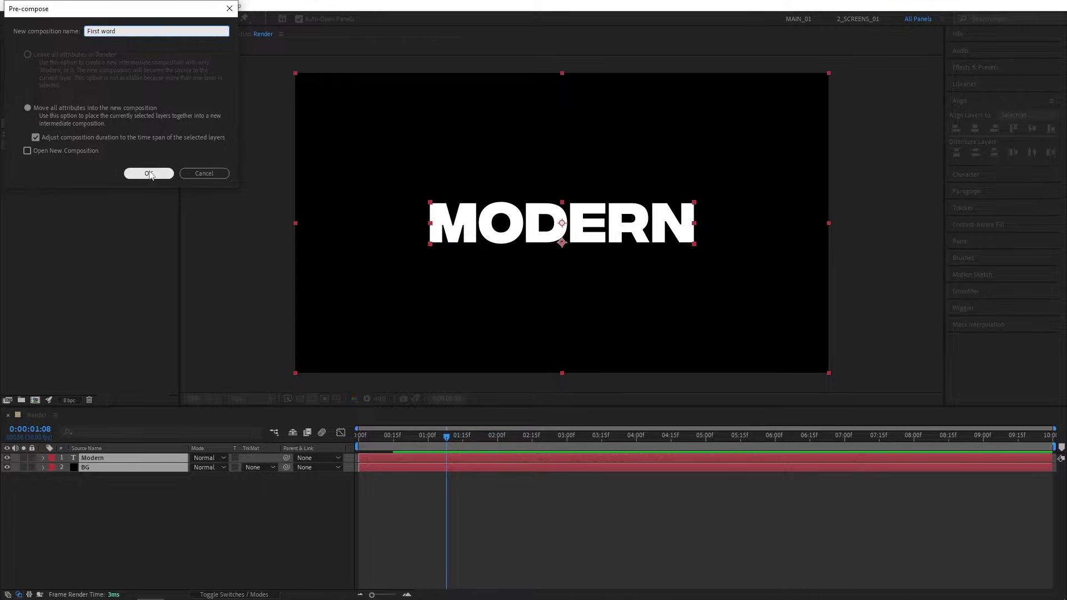
click(149, 173)
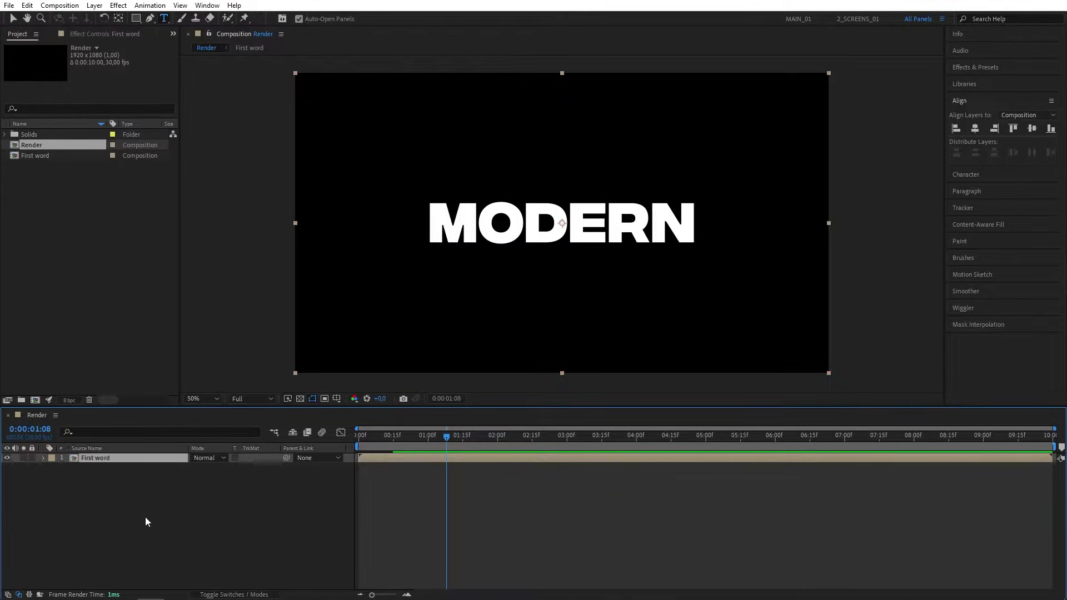
Show Title/Action Safe guides and draw a rectangle mask over MODERN's top half on First word.
click(336, 399)
click(402, 413)
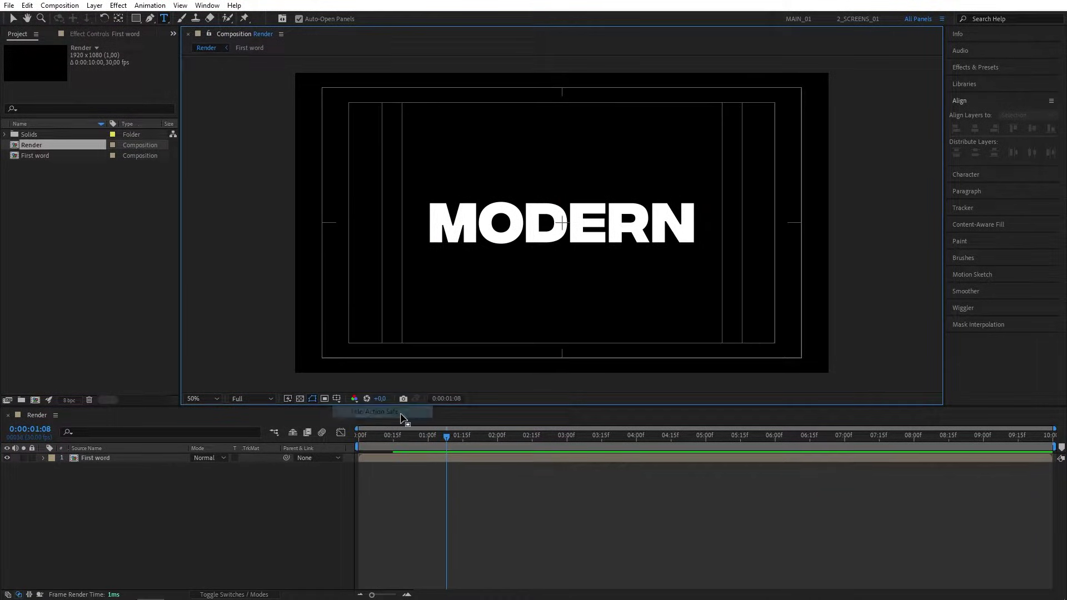
click(94, 458)
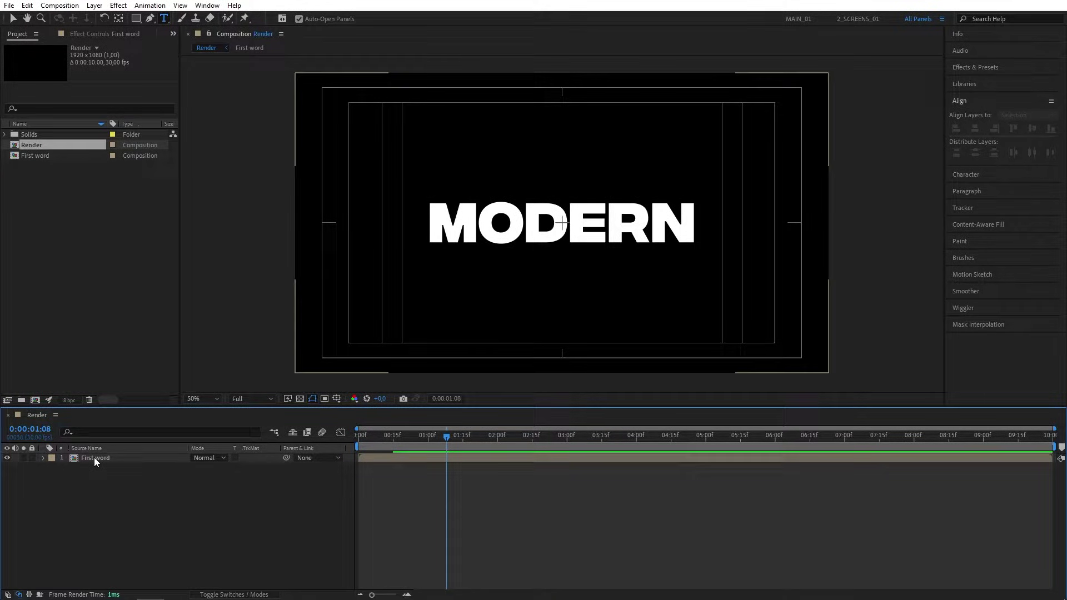
click(137, 21)
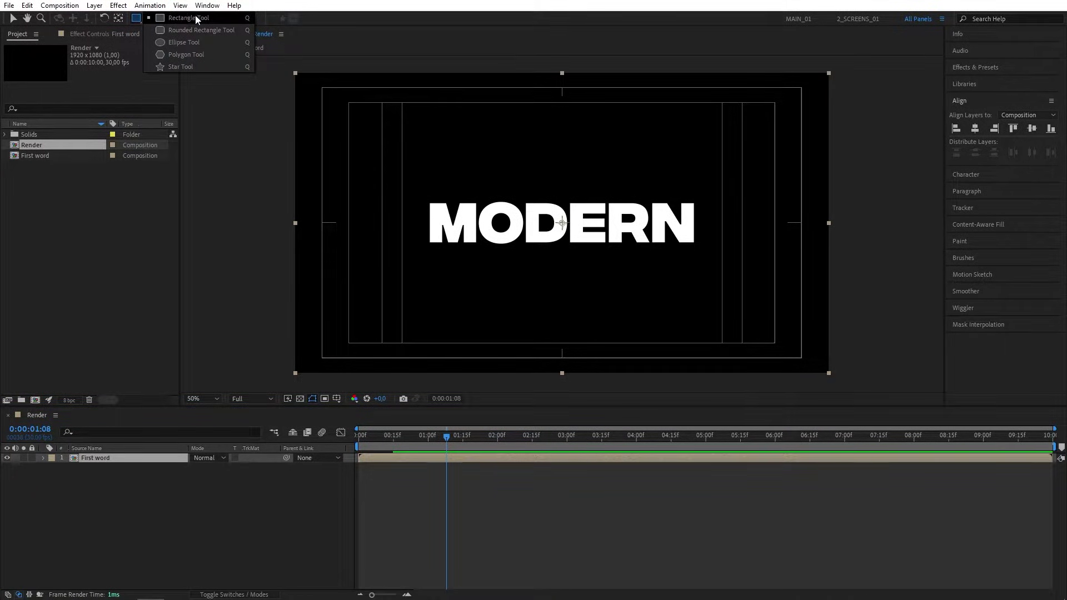
click(196, 18)
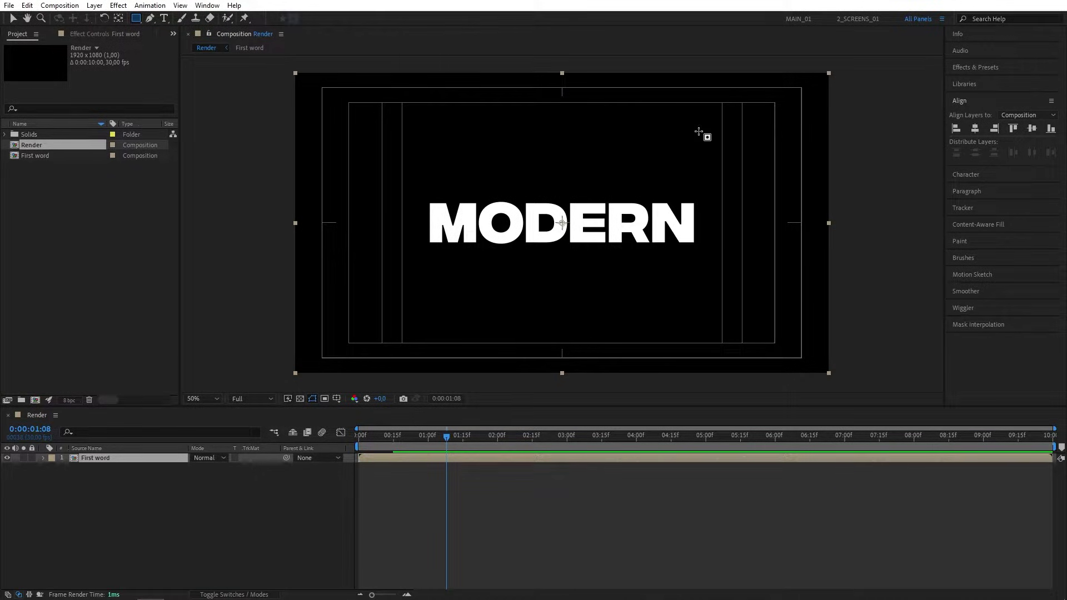
drag(262, 61, 874, 223)
click(91, 525)
click(102, 458)
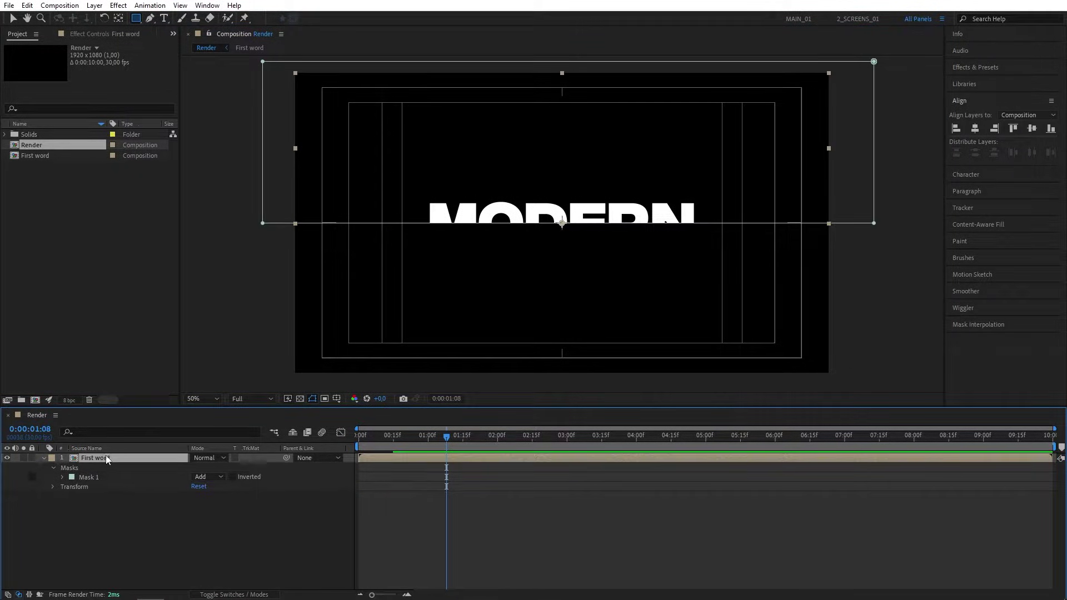
Duplicate the First word layer and invert the copy's Mask 1 to show MODERN's lower half.
key(ctrl+d)
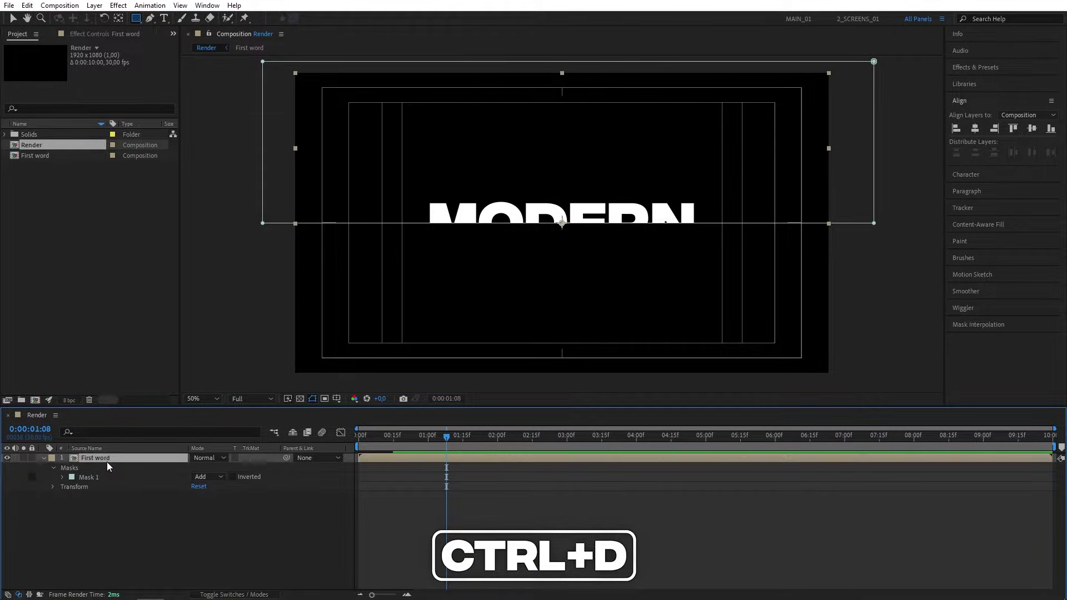
click(115, 508)
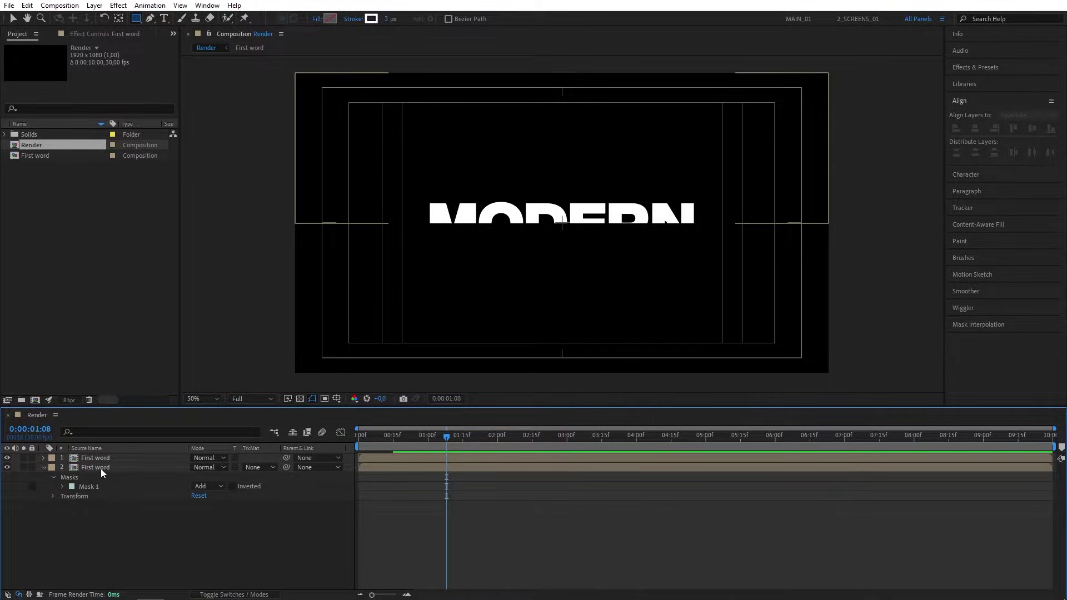
click(232, 486)
key(period)
key(comma)
drag(79, 524, 76, 454)
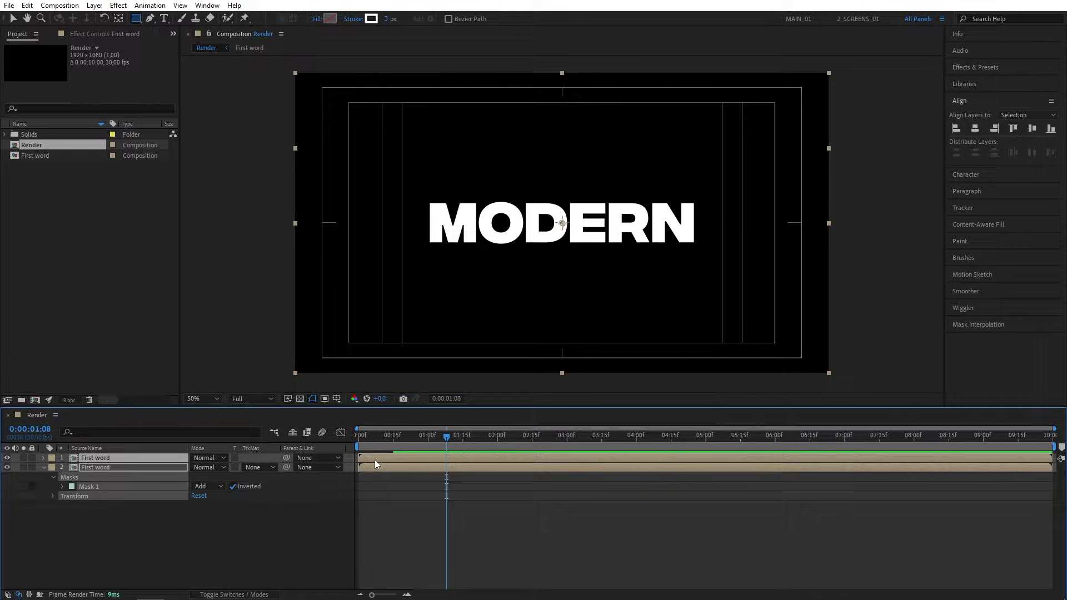
Keyframe both First word Positions at 0:15, then move them to Y 473 and 621 at 1:15.
key(p)
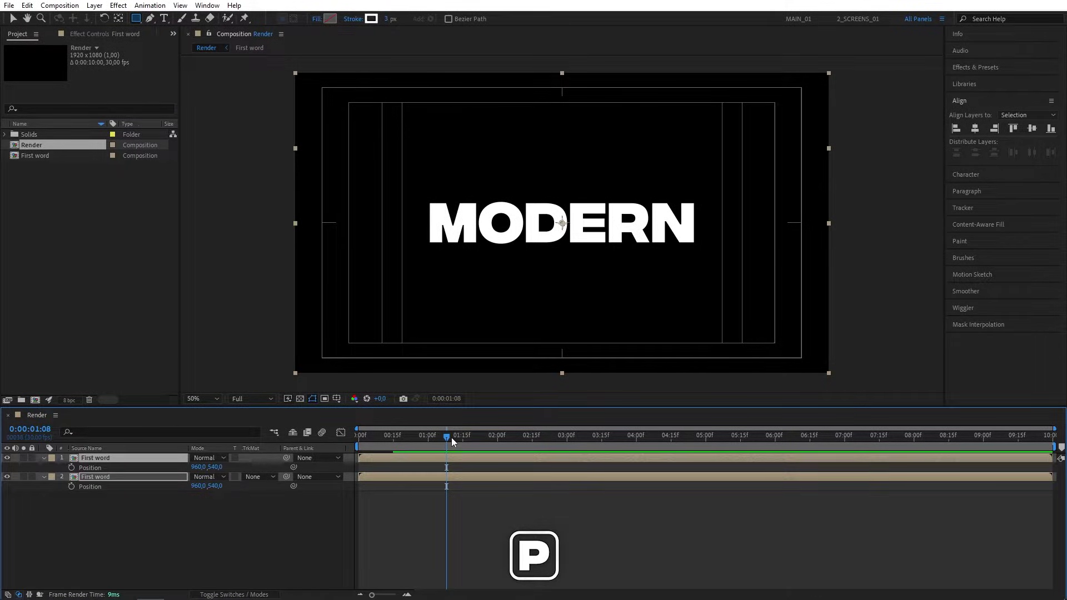
drag(451, 437, 393, 438)
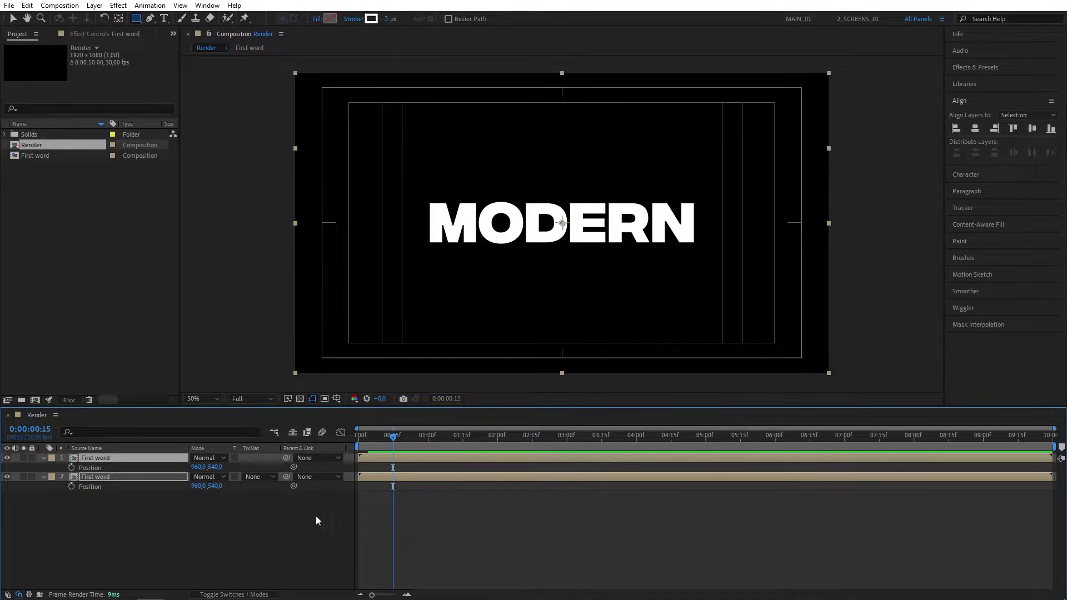
click(71, 468)
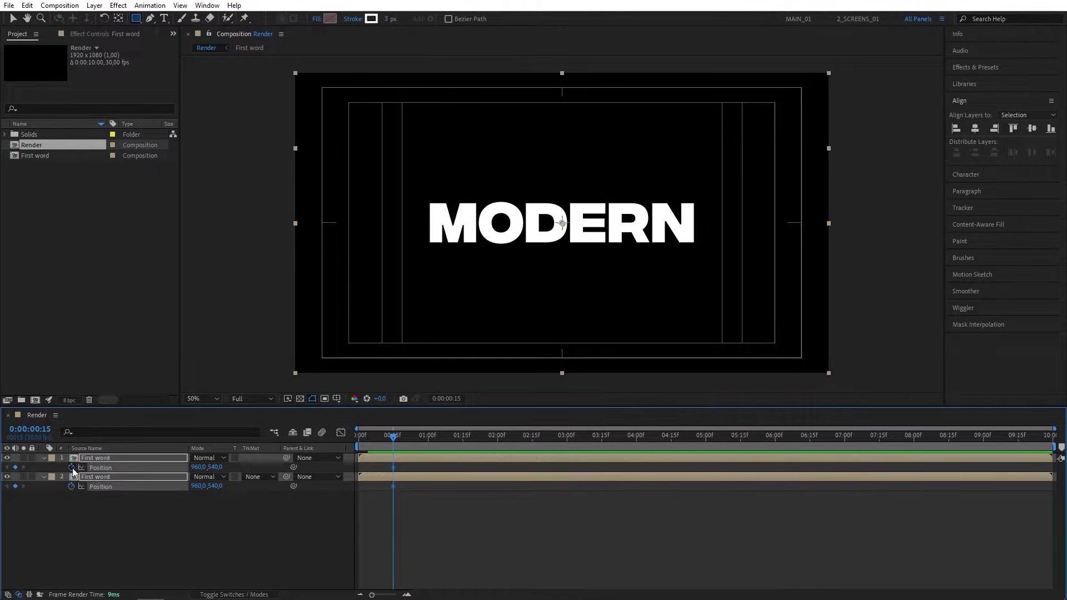
click(389, 522)
drag(396, 437, 464, 439)
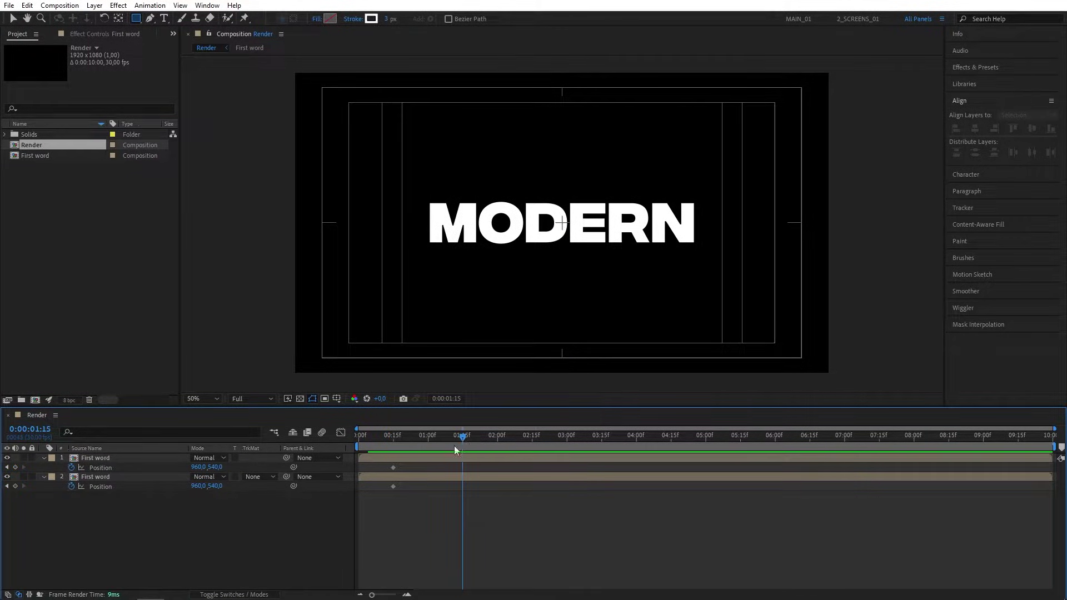
mouse_move(220, 470)
mouse_down()
mouse_move(192, 473)
mouse_move(228, 486)
mouse_up()
drag(425, 438, 462, 445)
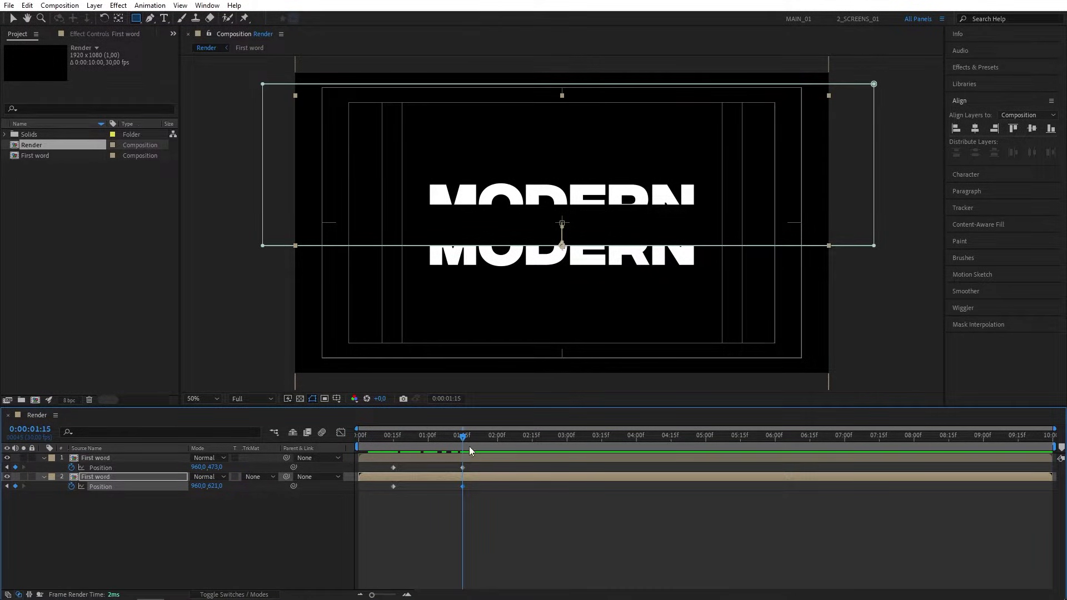
Add an ANIMATED text layer with a 150 px font size.
click(245, 565)
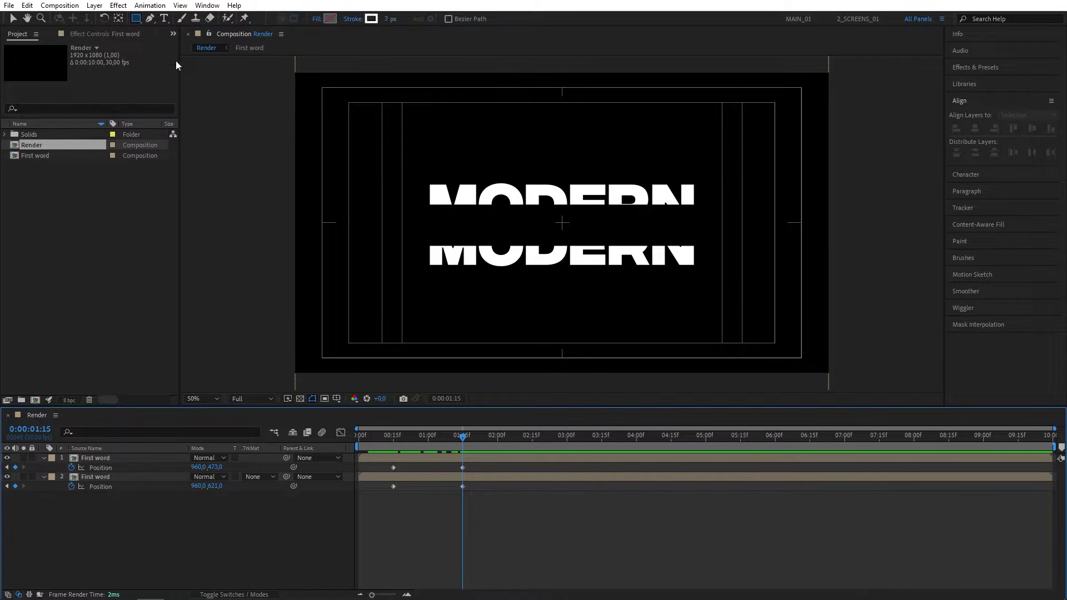
click(165, 19)
click(534, 232)
text(Animated)
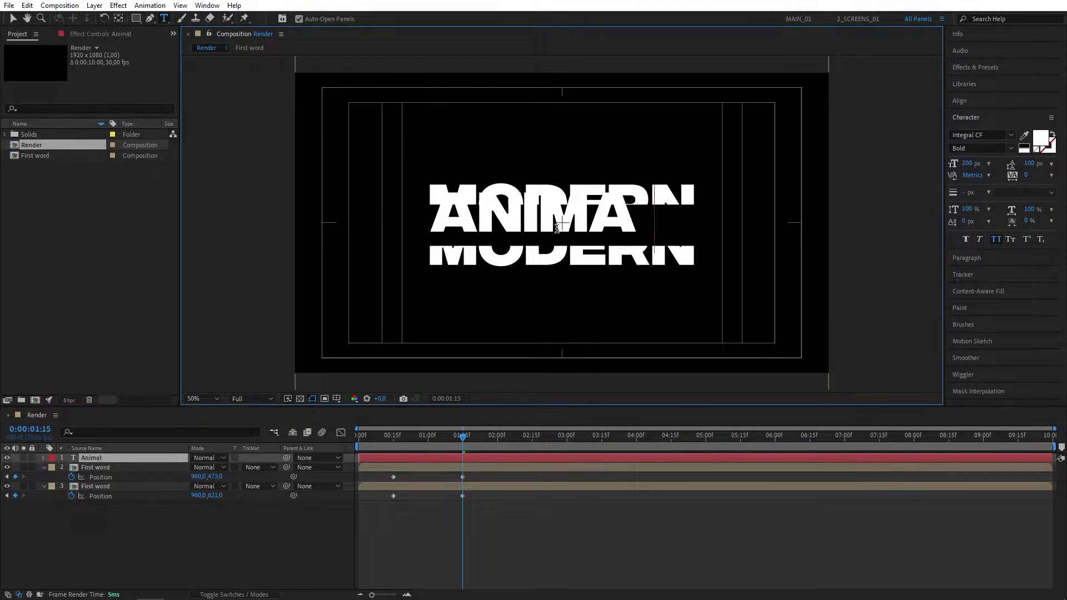
double_click(98, 457)
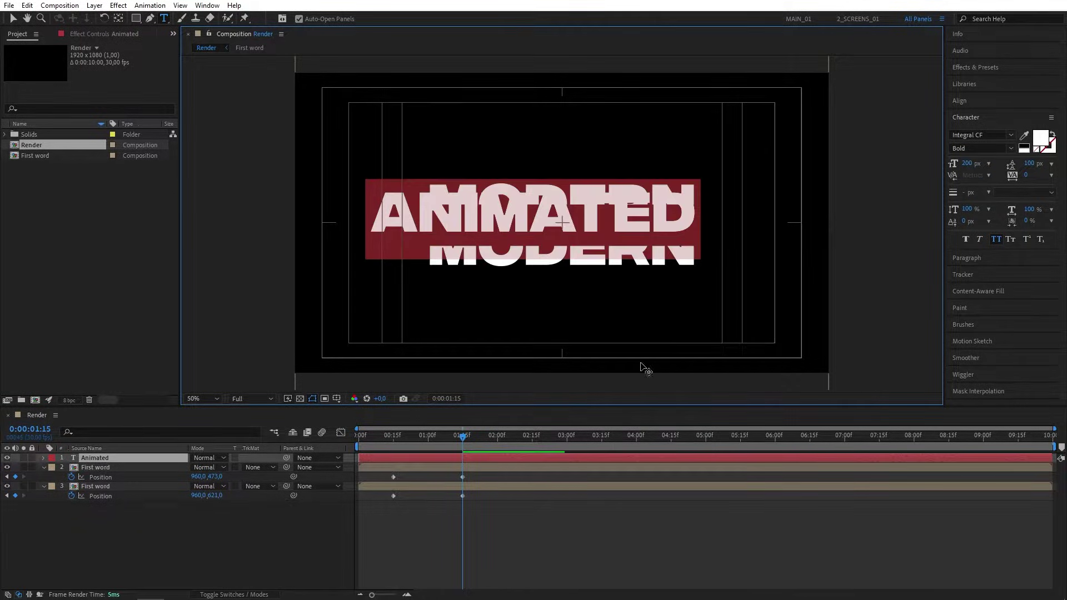
click(969, 164)
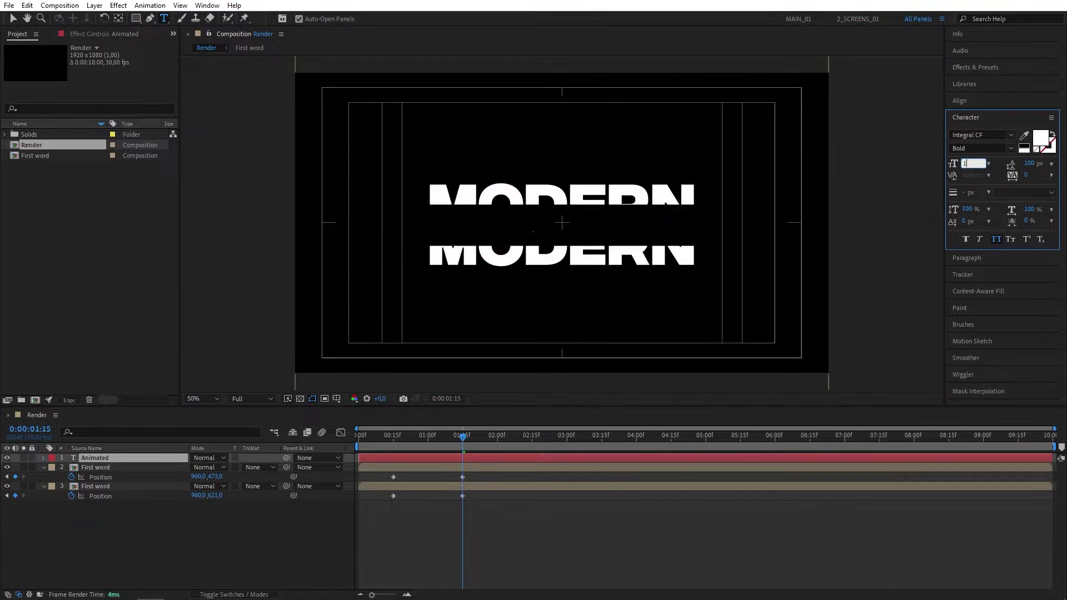
text(150)
key(Return)
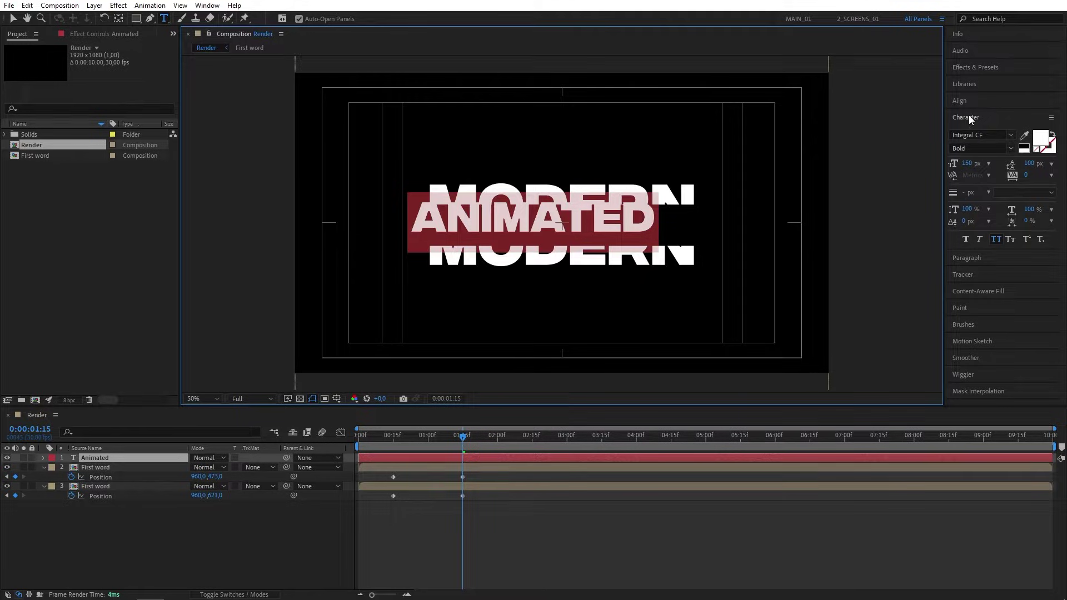
Centre the ANIMATED text horizontally and vertically in the composition.
click(970, 103)
click(975, 129)
click(1032, 129)
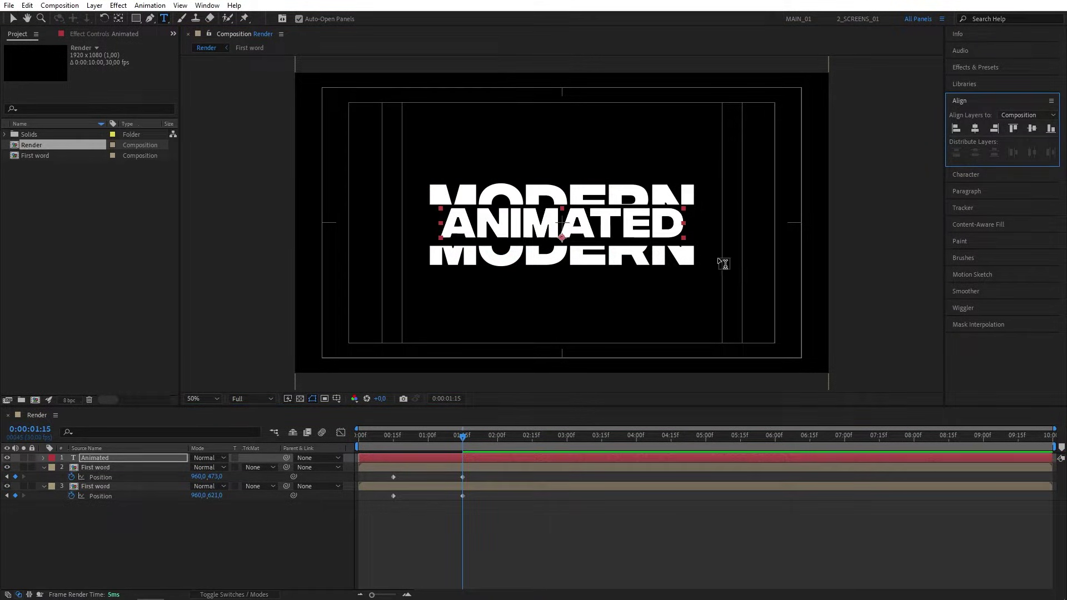
click(213, 556)
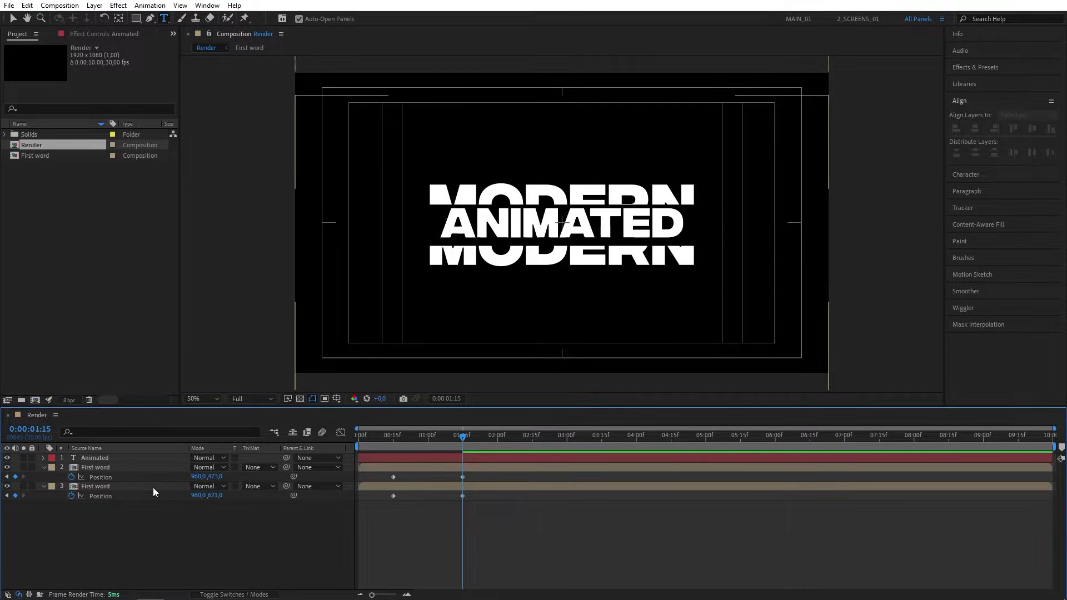
Nudge the lower MODERN copy's Y position to about 602 and scrub through the split motion.
click(101, 477)
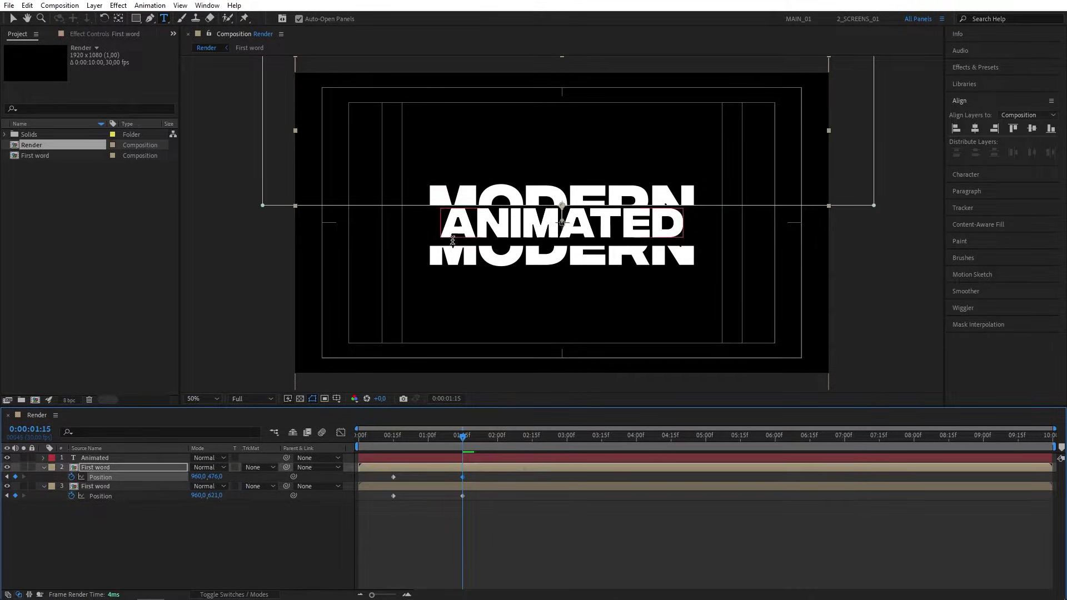
drag(212, 495, 205, 496)
click(553, 280)
click(386, 439)
drag(380, 441, 466, 443)
click(105, 457)
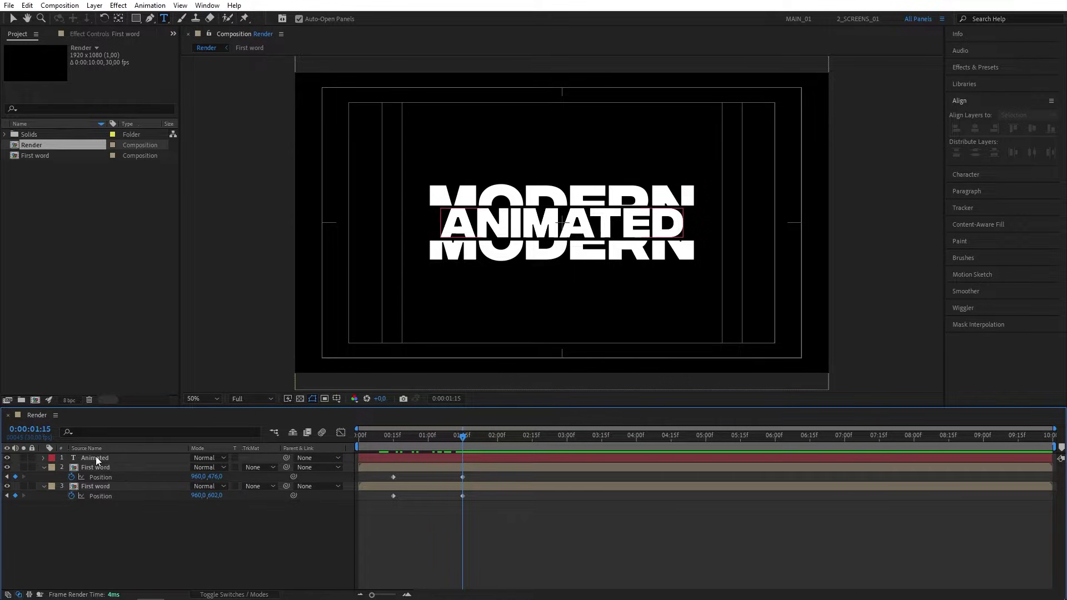
Move Animated to the bottom of the stack and add a BG solid beneath it.
drag(95, 460, 96, 496)
click(94, 5)
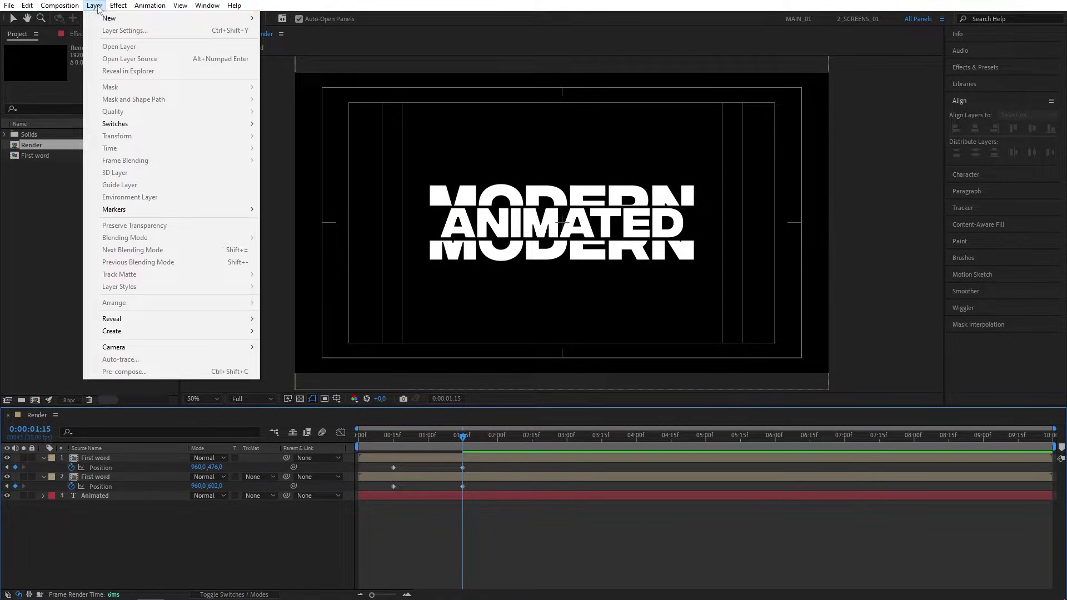
mouse_move(111, 14)
click(278, 27)
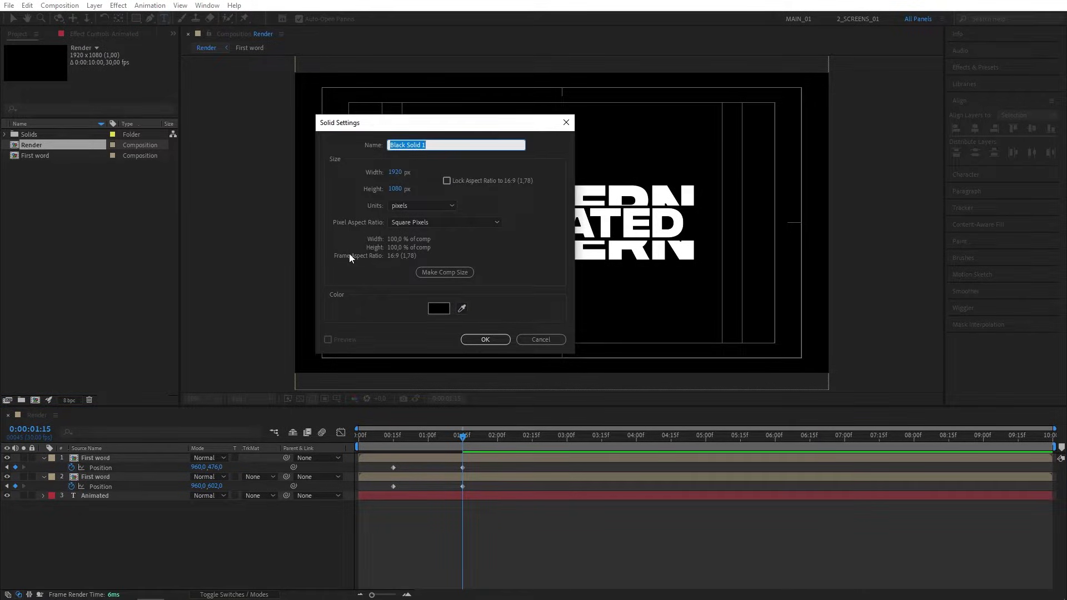
text(BG)
click(493, 342)
click(123, 542)
drag(86, 457, 79, 540)
click(115, 548)
Precompose the Animated and BG layers into a composition named 'Second word'.
drag(178, 549, 81, 496)
right_click(94, 495)
click(158, 431)
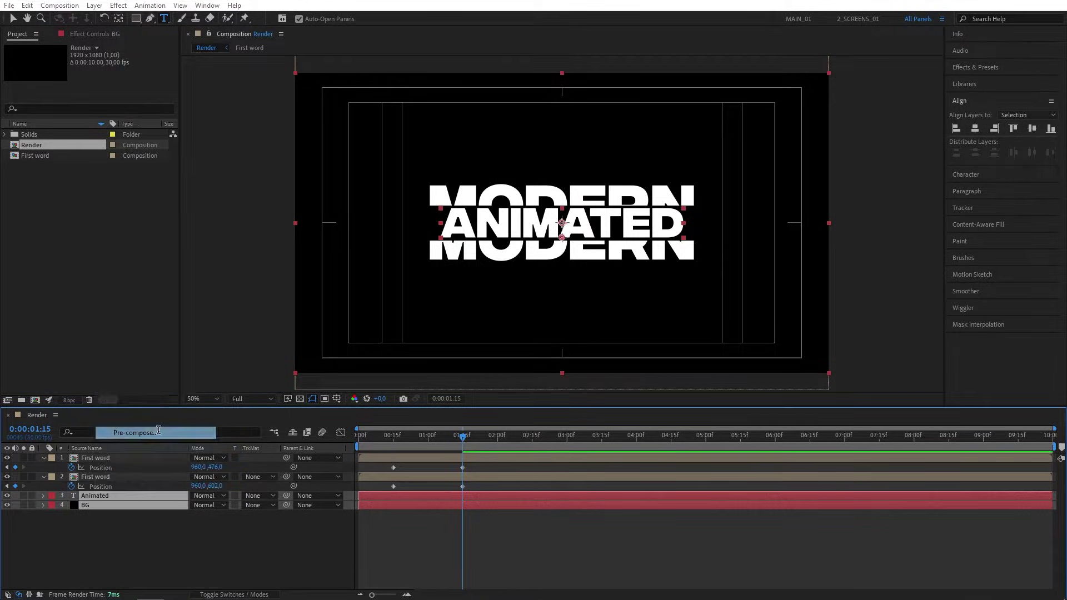
text(Seco)
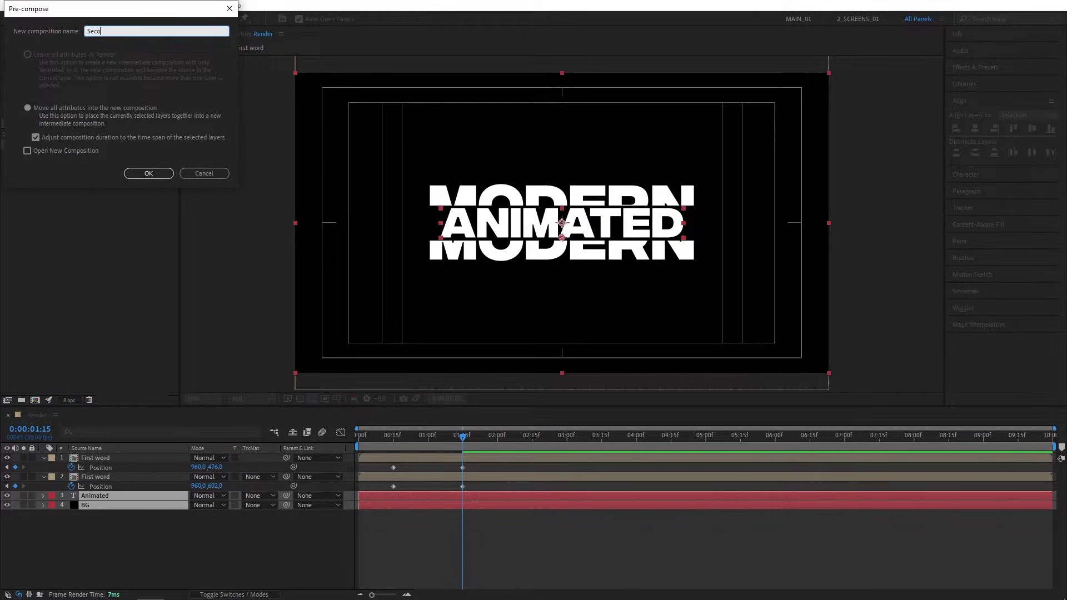
text(nd word)
click(127, 172)
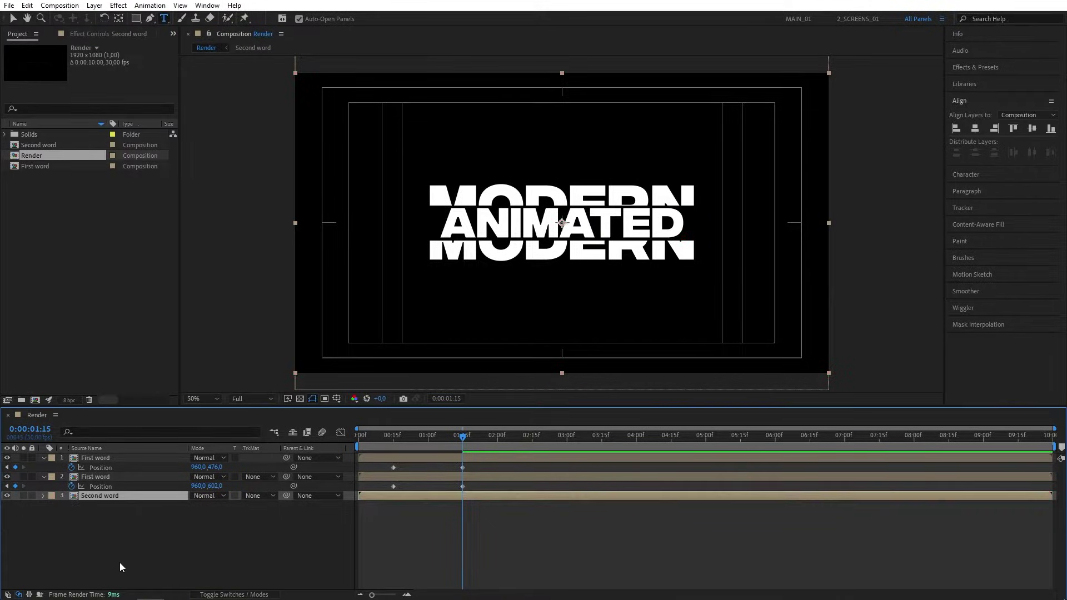
Draw a rectangle mask over the top half of the Second word layer.
click(106, 496)
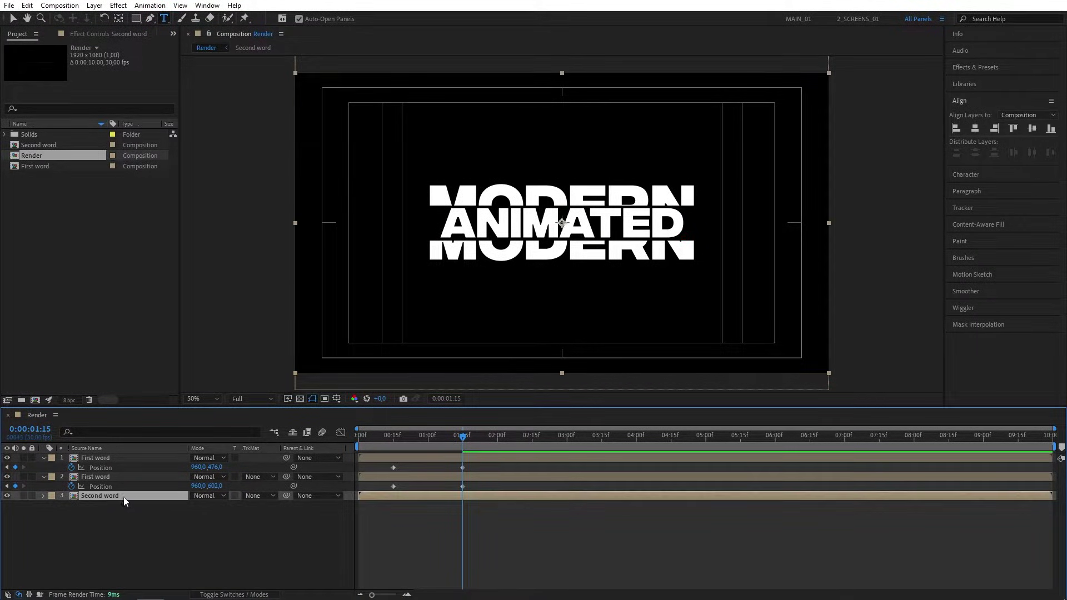
click(138, 21)
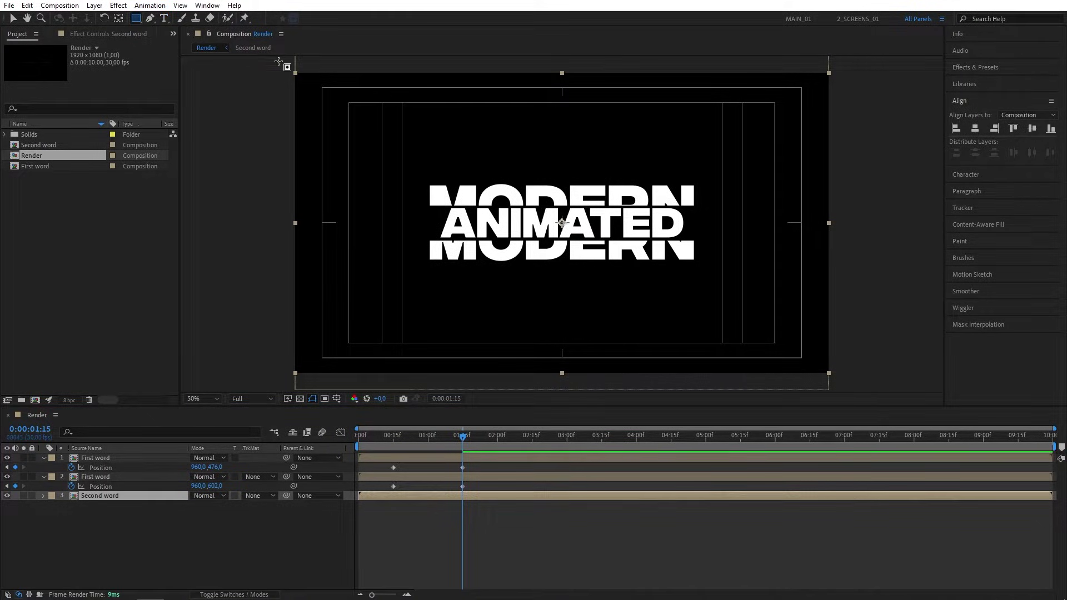
drag(262, 62, 887, 224)
Duplicate the masked Second word layer, invert the copy's mask, and select both copies.
click(128, 548)
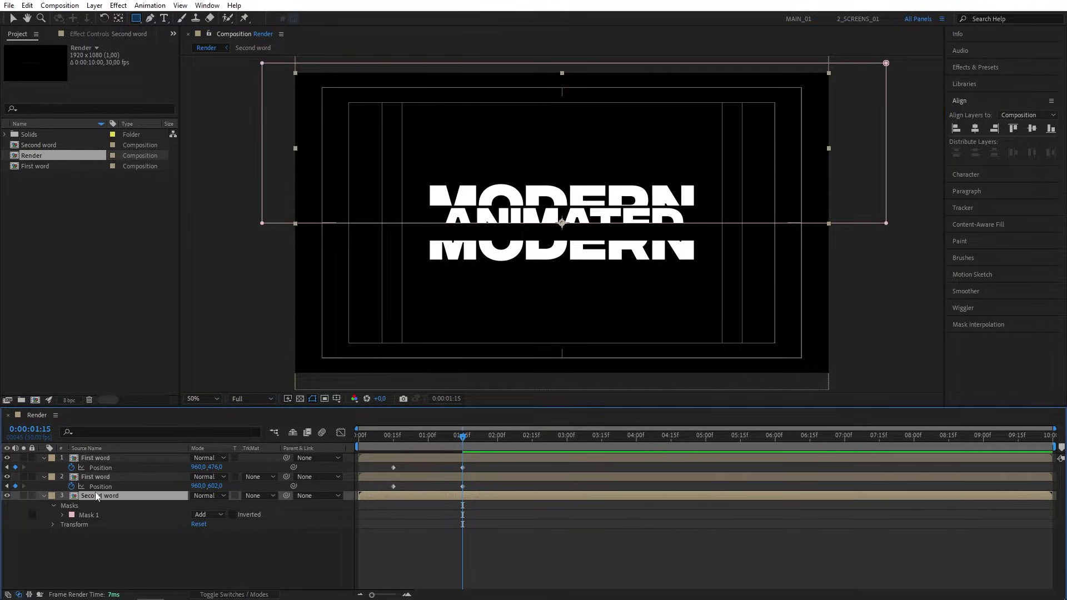
key(ctrl+d)
click(92, 540)
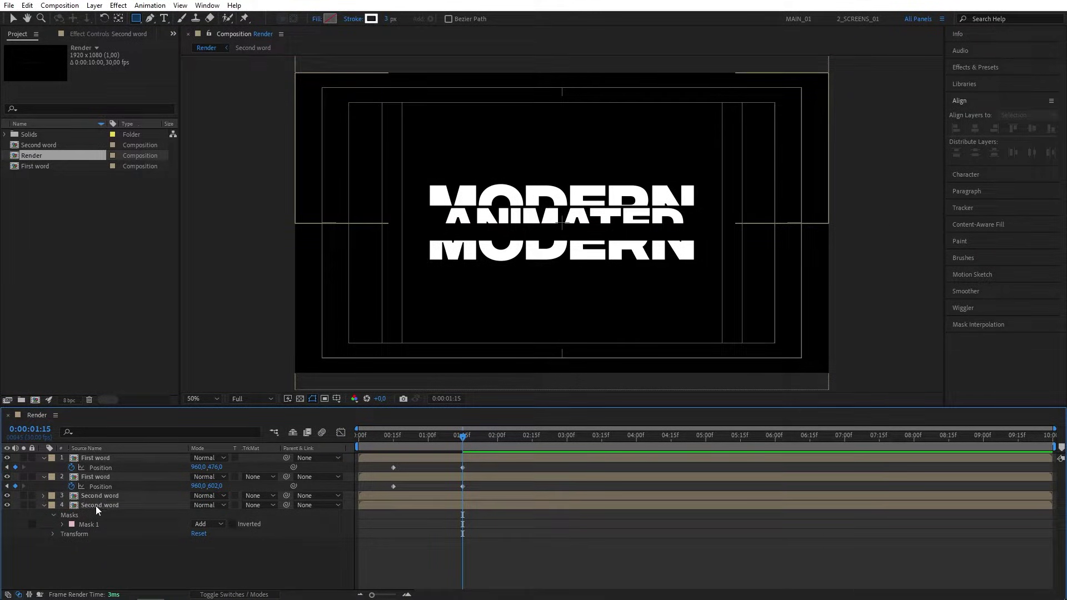
click(233, 524)
mouse_move(443, 439)
mouse_down()
mouse_move(372, 436)
mouse_move(462, 438)
mouse_up()
drag(205, 565, 98, 498)
Set starting Position keyframes on both Second word layers, then move to 2:15.
key(p)
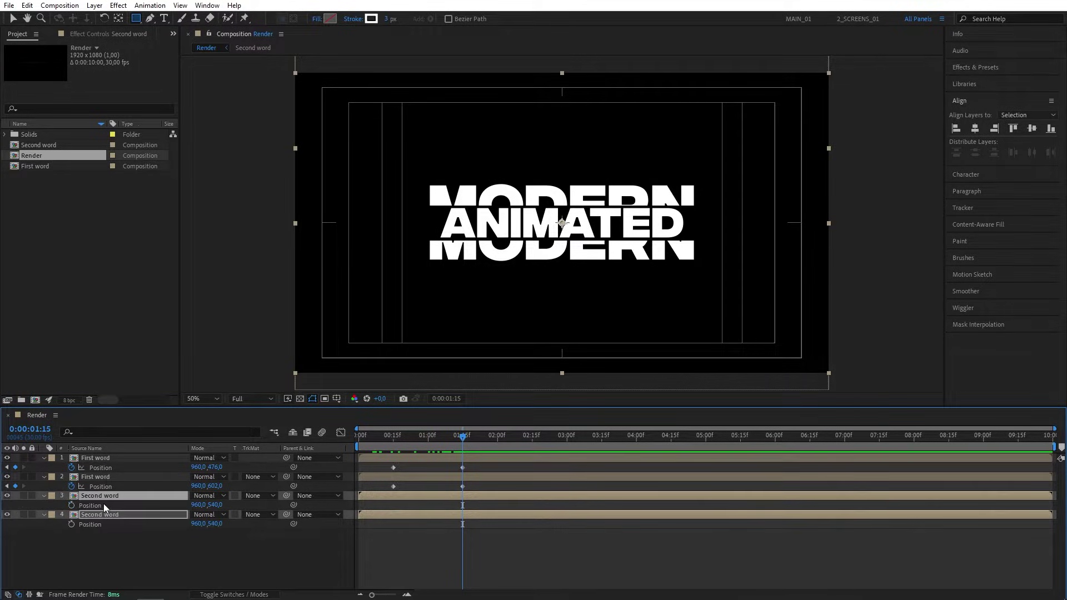
click(71, 504)
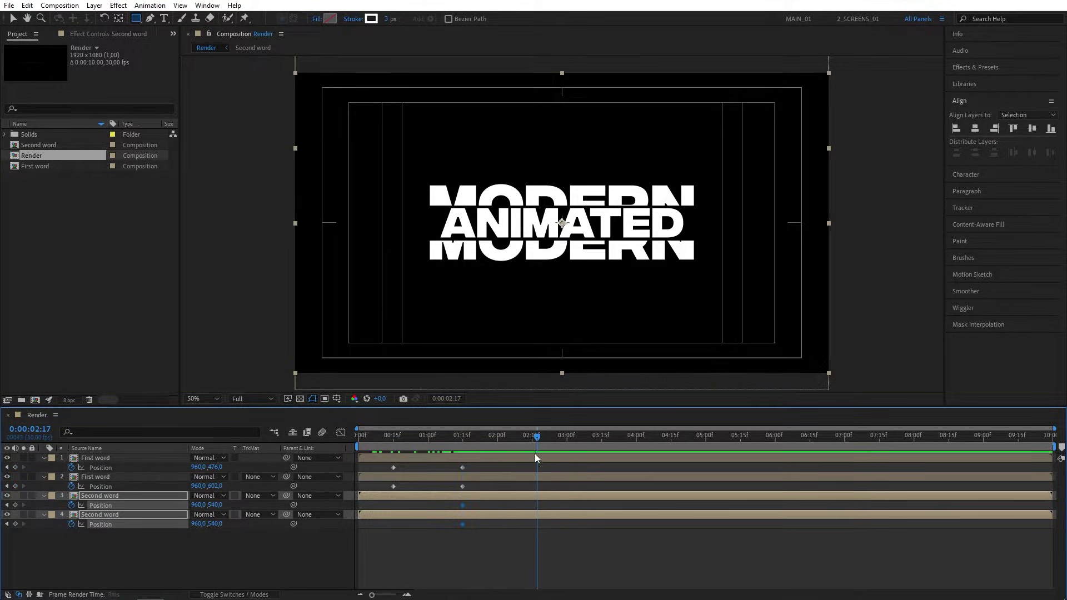
drag(535, 453, 532, 451)
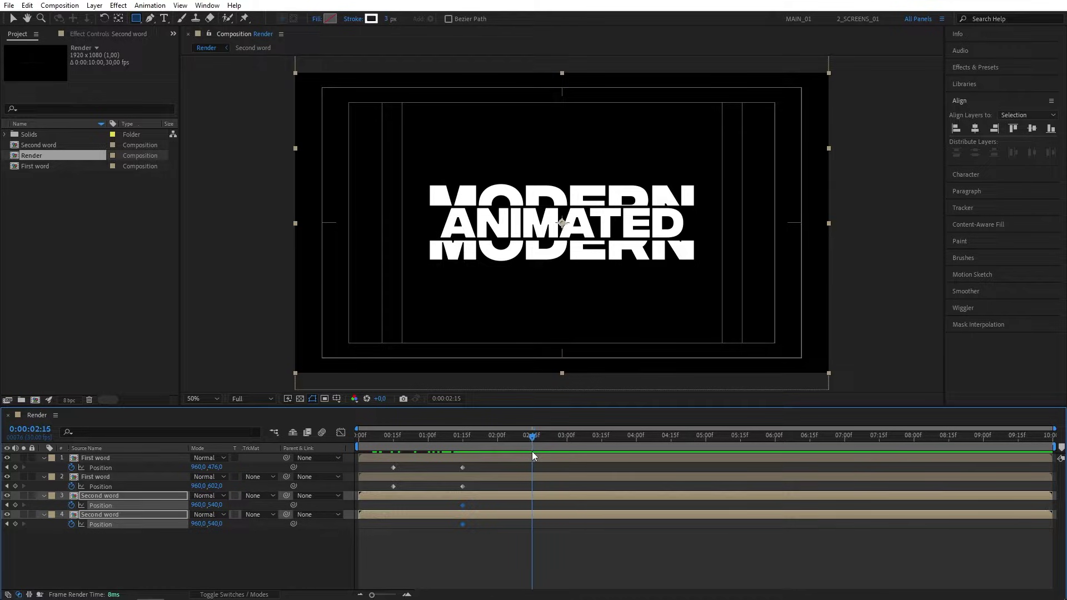
click(221, 571)
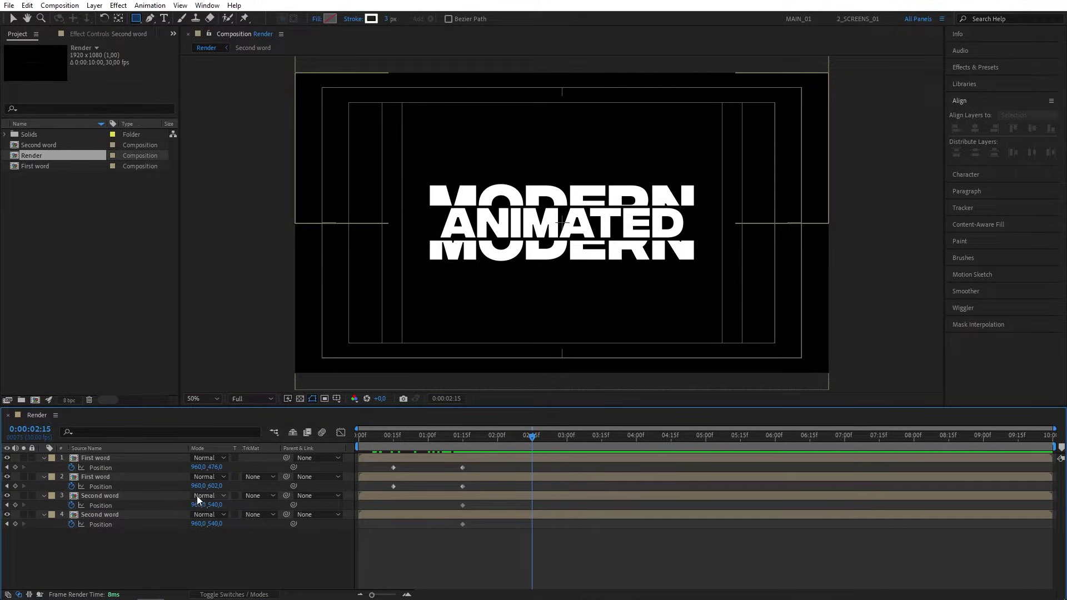
At 2:15, slide the halves apart: ANIMATED to Y 460/605, MODERN to 418/666.
drag(218, 505, 234, 524)
click(158, 565)
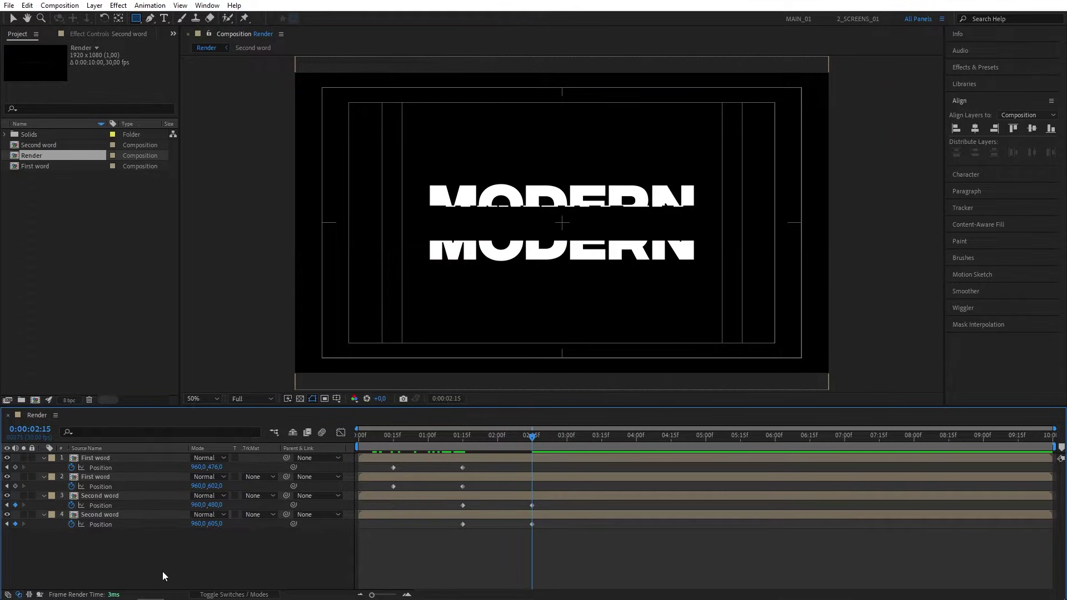
click(101, 458)
drag(219, 470, 264, 480)
click(292, 562)
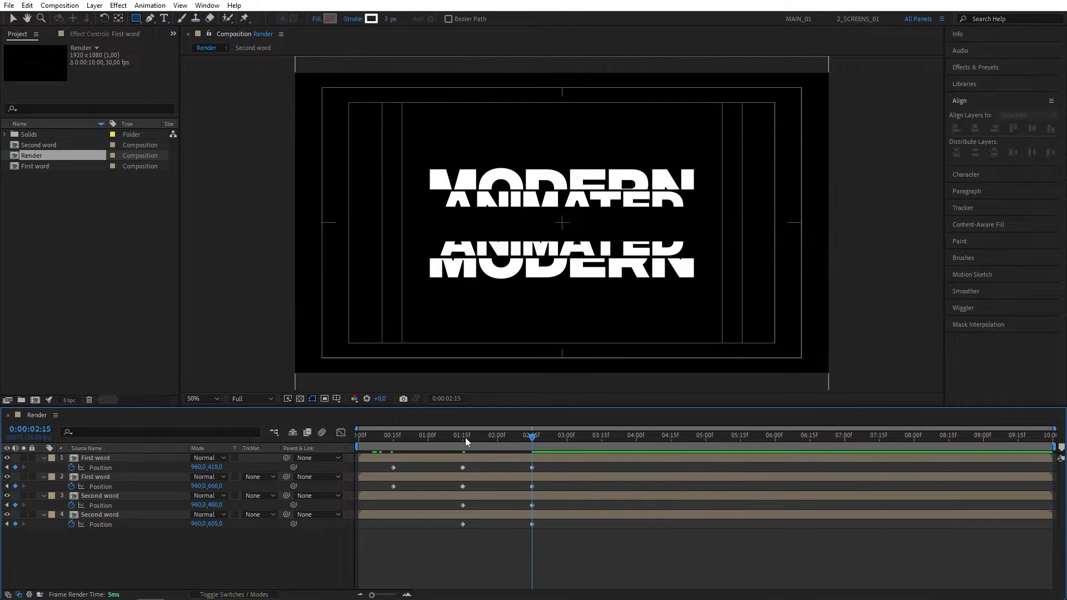
drag(465, 438, 532, 443)
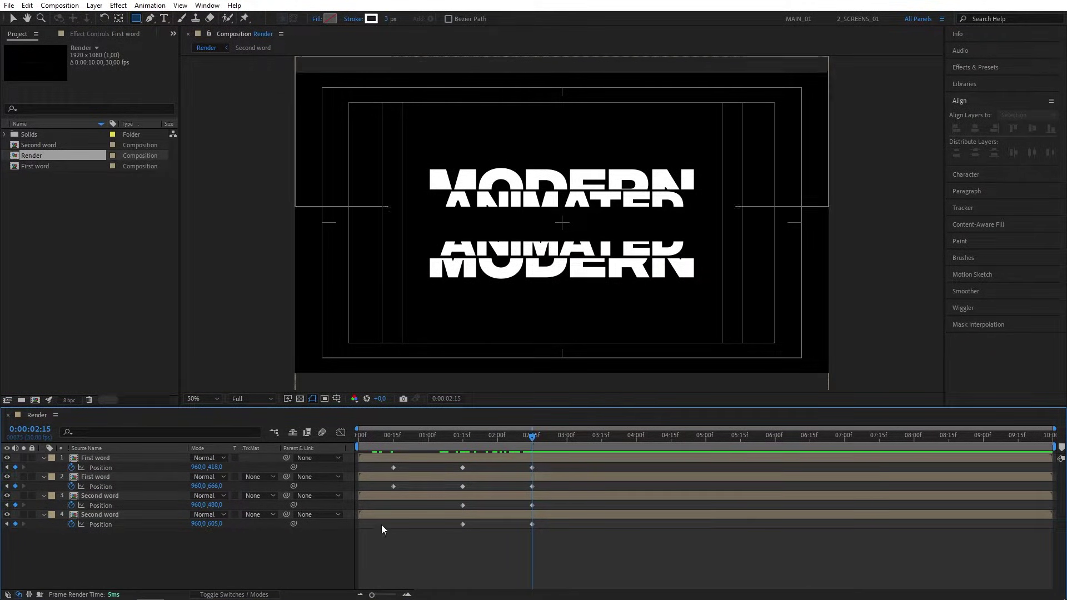
Add a TITLE text layer centred horizontally and vertically in the composition.
click(165, 20)
click(543, 226)
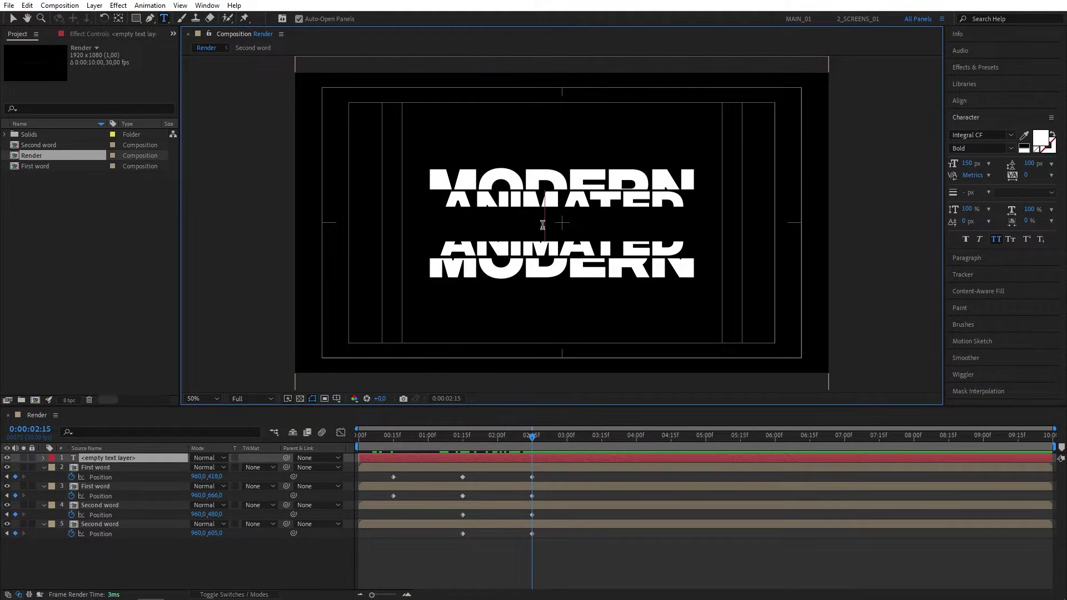
text(TITLE)
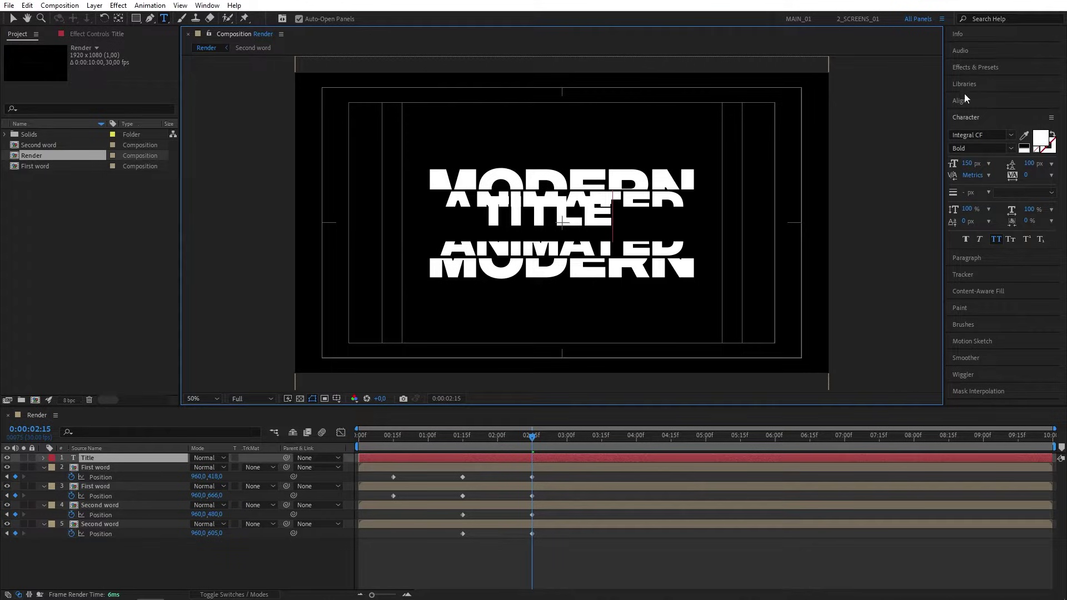
click(962, 101)
click(974, 128)
click(1032, 129)
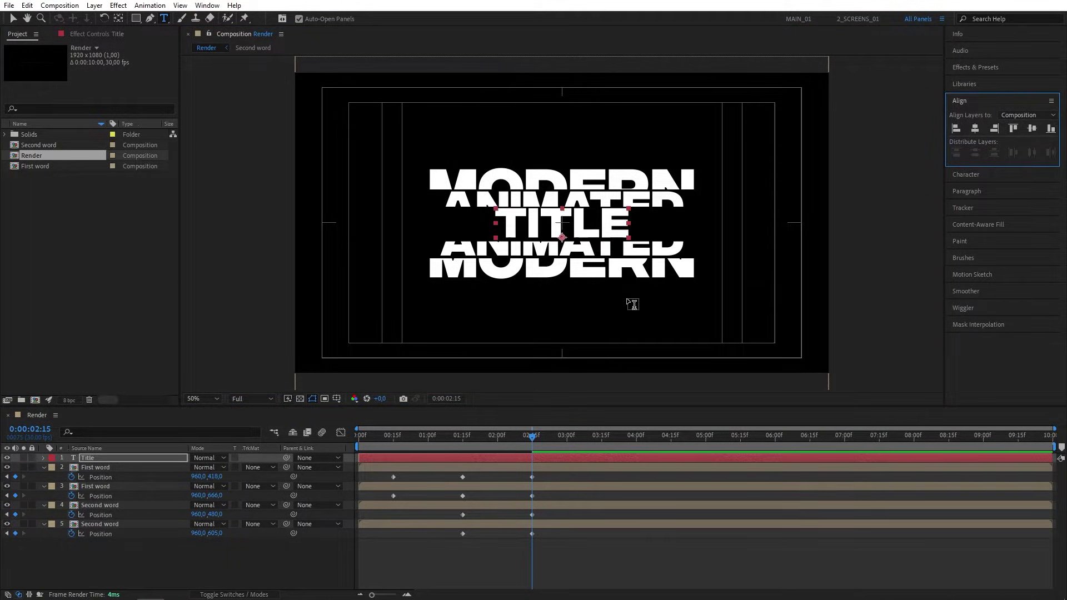
click(223, 561)
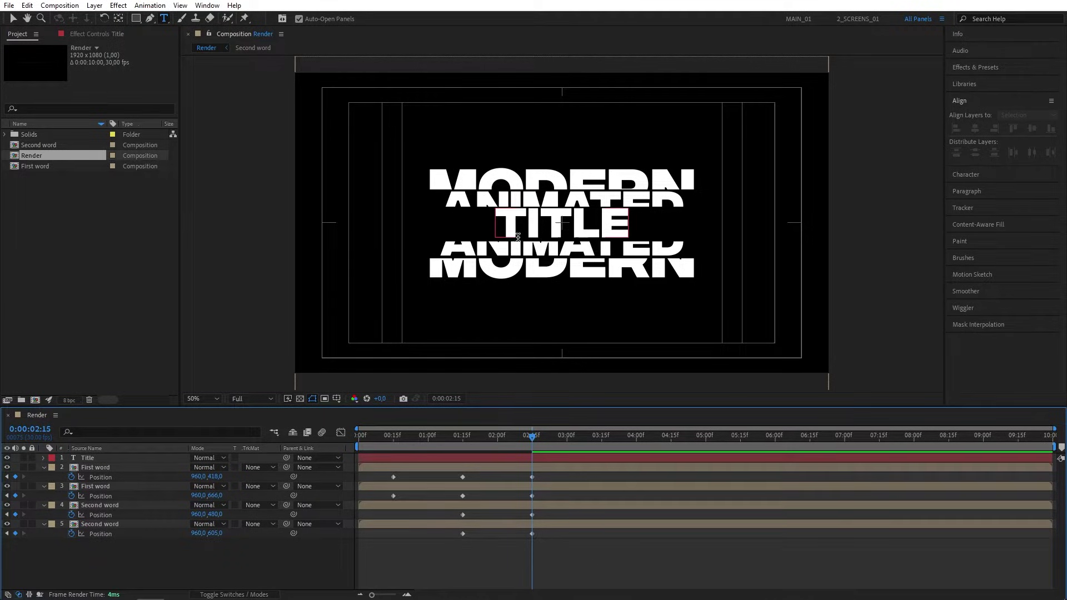
Retune the 2:15 halves to ANIMATED 480/600 and MODERN 418/660, then scrub the preview.
click(216, 515)
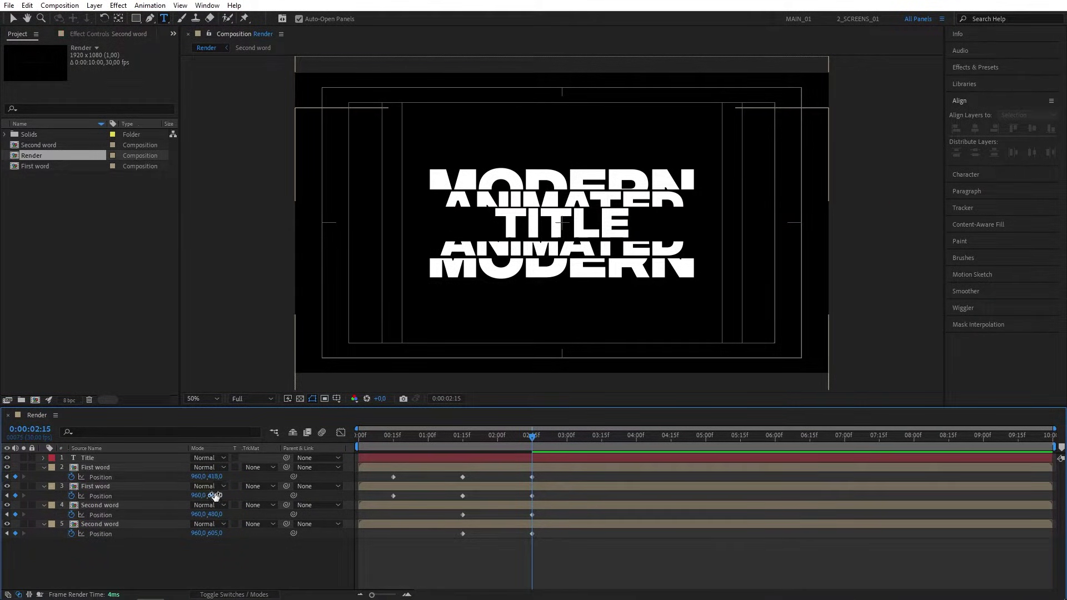
click(215, 496)
click(210, 536)
drag(211, 534, 213, 535)
click(216, 578)
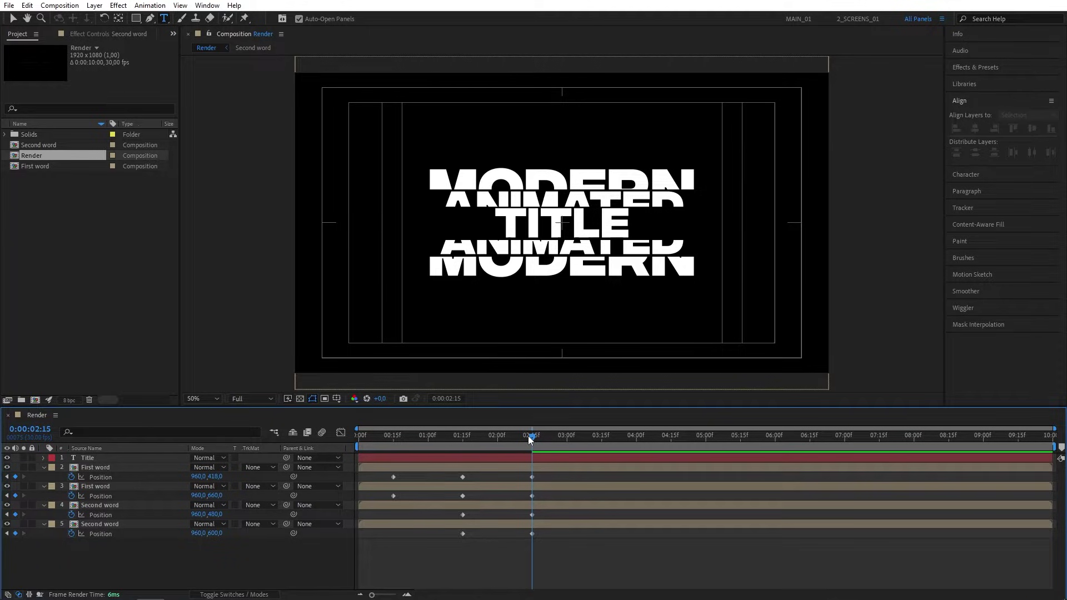
click(451, 437)
drag(481, 441, 527, 441)
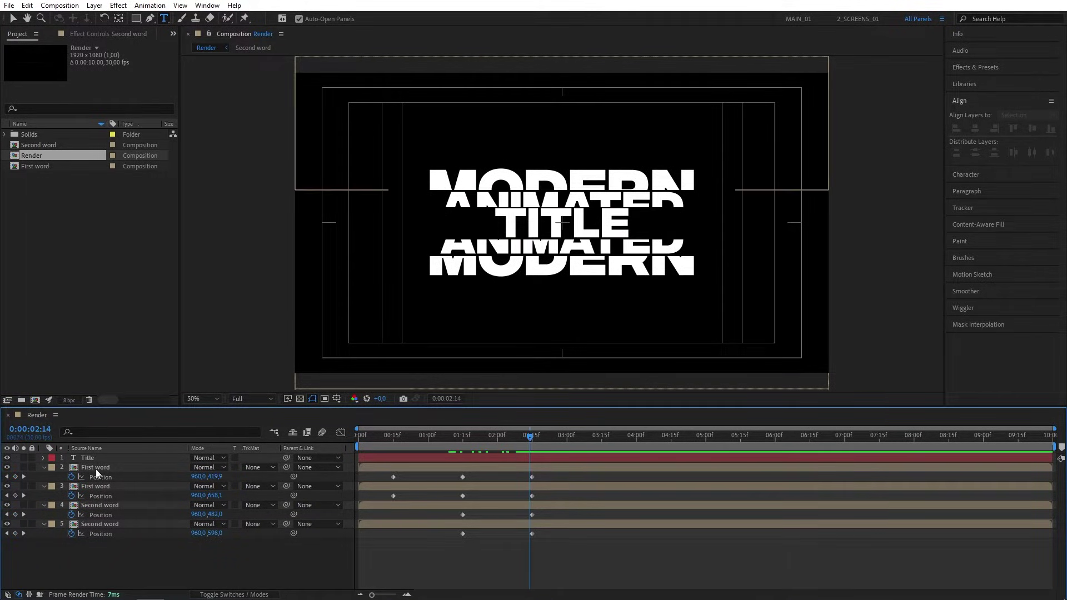
Move Title to the bottom and add a black solid named BG beneath it.
click(84, 457)
drag(84, 457, 91, 549)
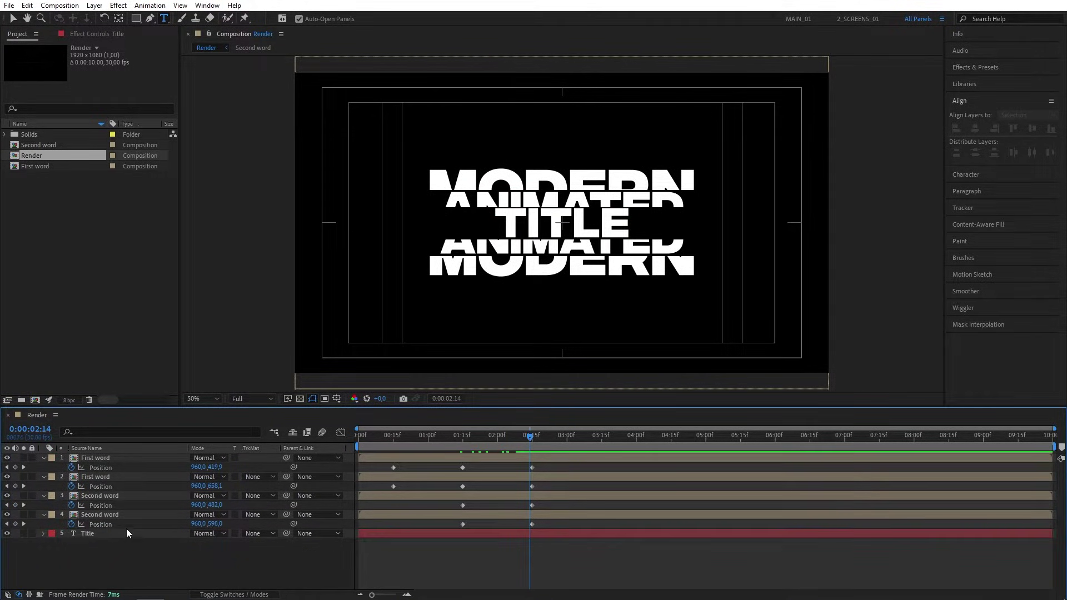
click(94, 6)
mouse_move(111, 17)
click(289, 31)
text(BG)
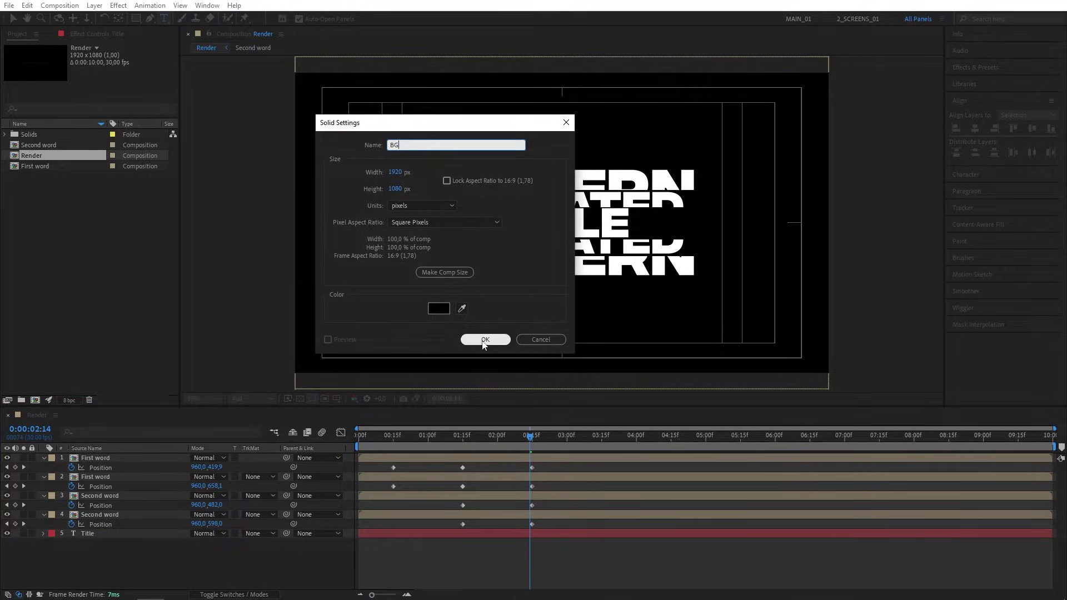
click(484, 340)
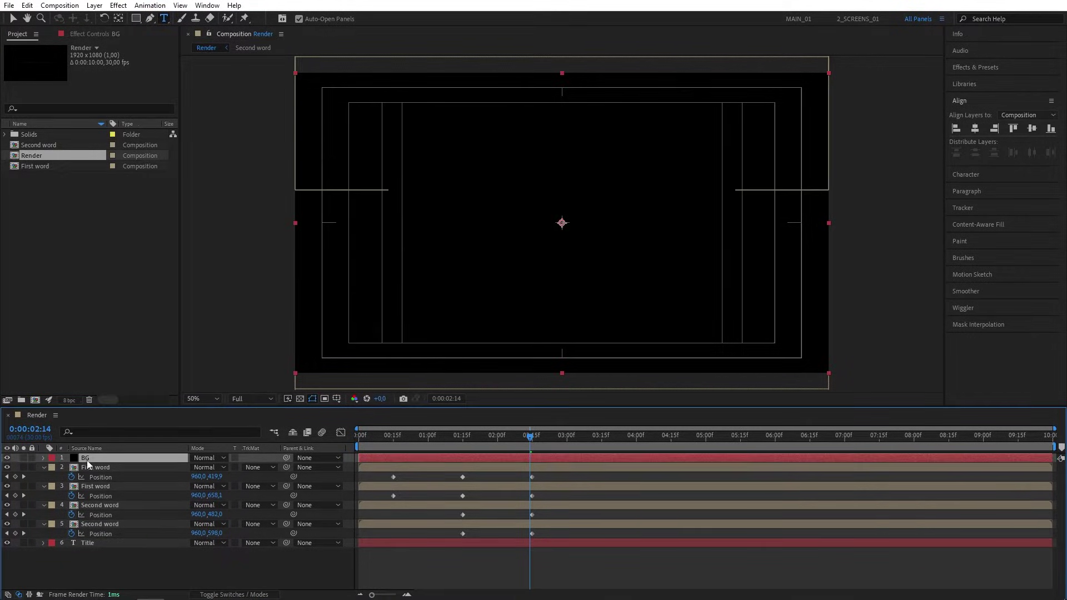
drag(95, 457, 91, 551)
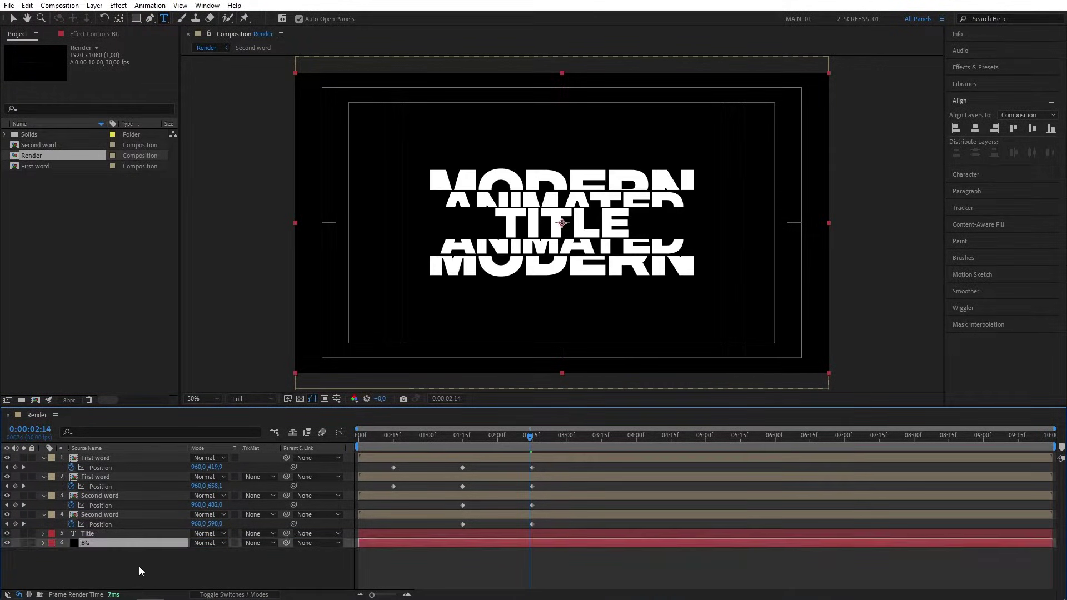
Pre-compose the Title and BG layers into a composition named 'Third word'.
shift+click(89, 534)
right_click(89, 534)
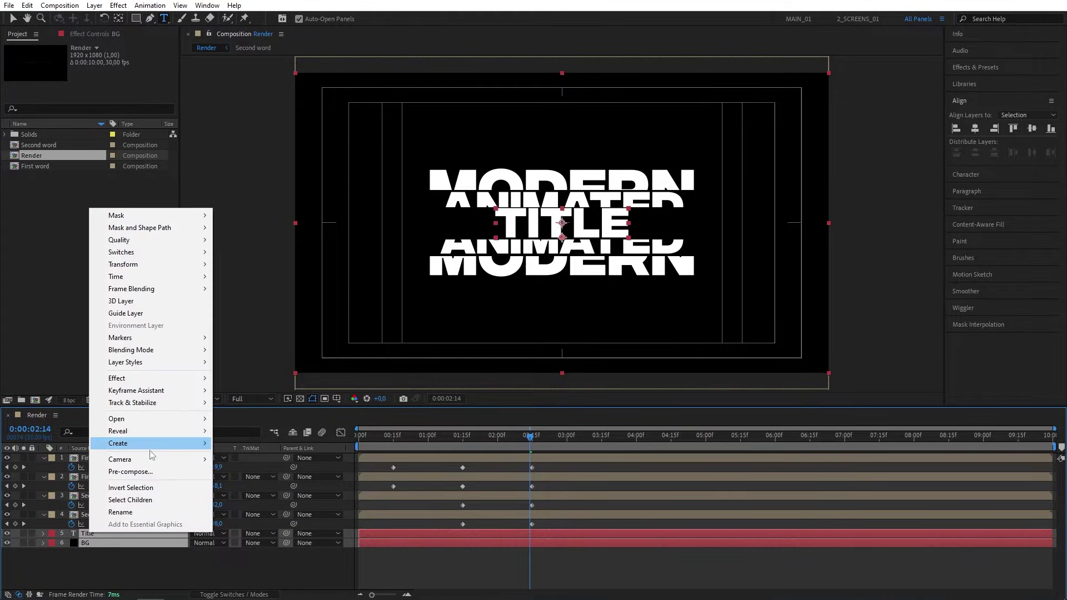
click(137, 470)
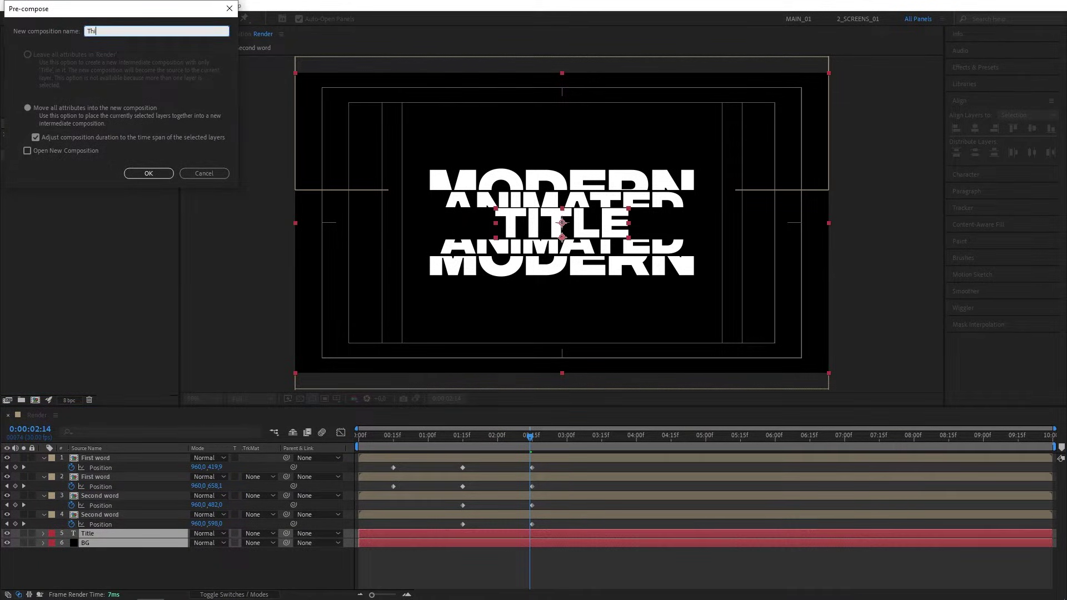
text(Third word)
key(Return)
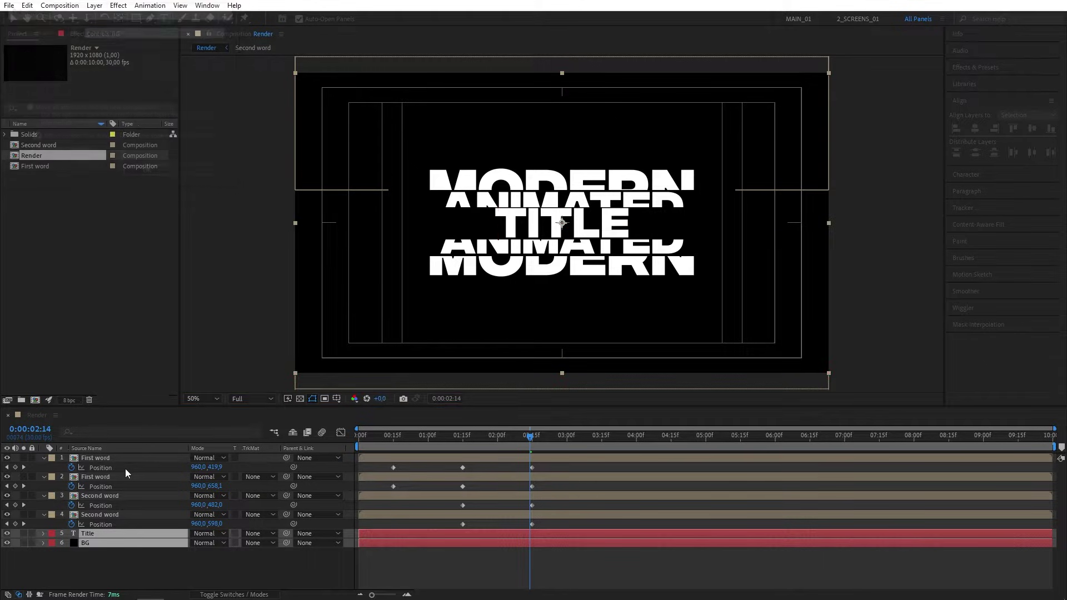
drag(455, 444, 531, 452)
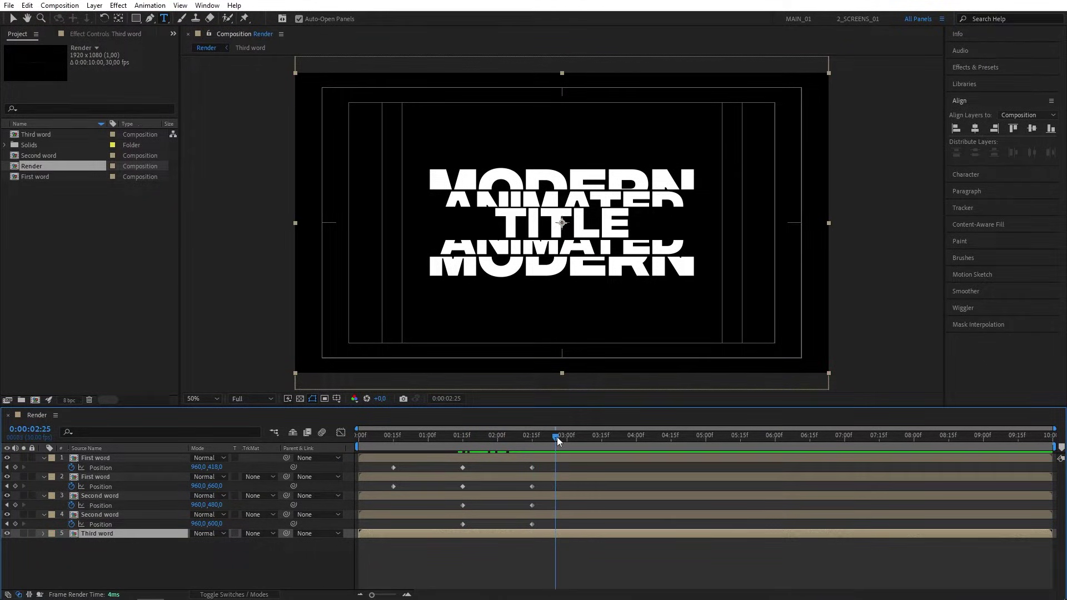
drag(559, 432, 580, 433)
click(315, 567)
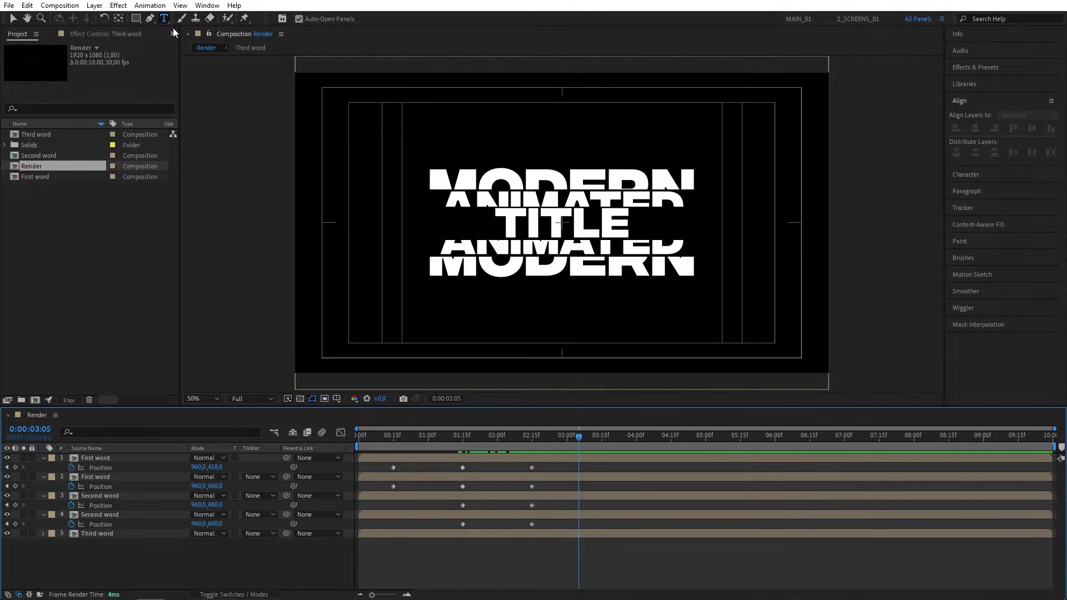
Add an adjustment layer with a Transform effect skewing the whole title by -8.
click(95, 5)
mouse_move(222, 15)
click(295, 92)
key(ctrl+5)
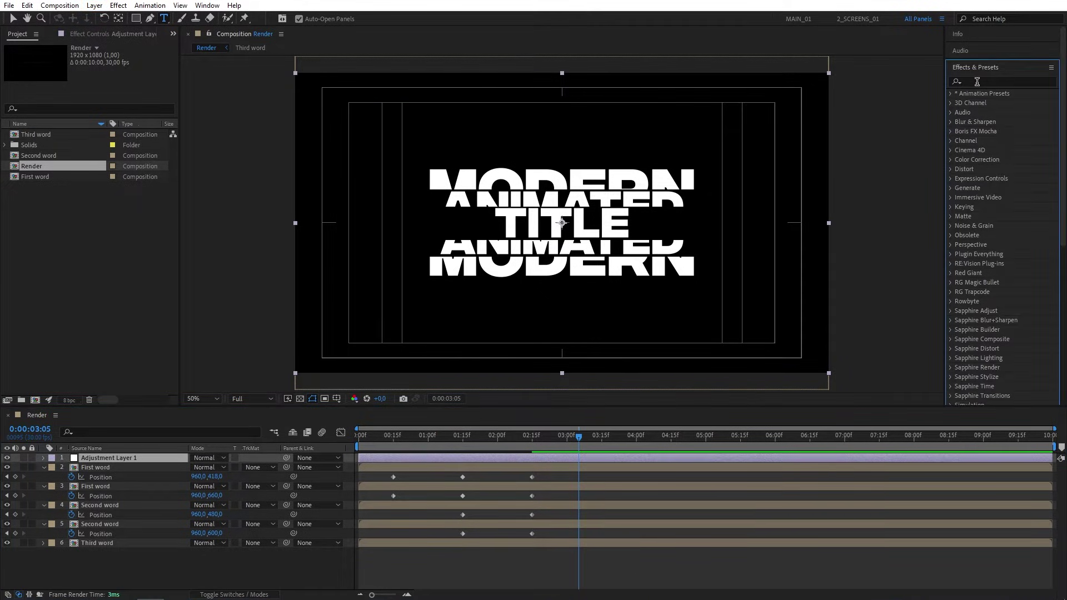
text(transf)
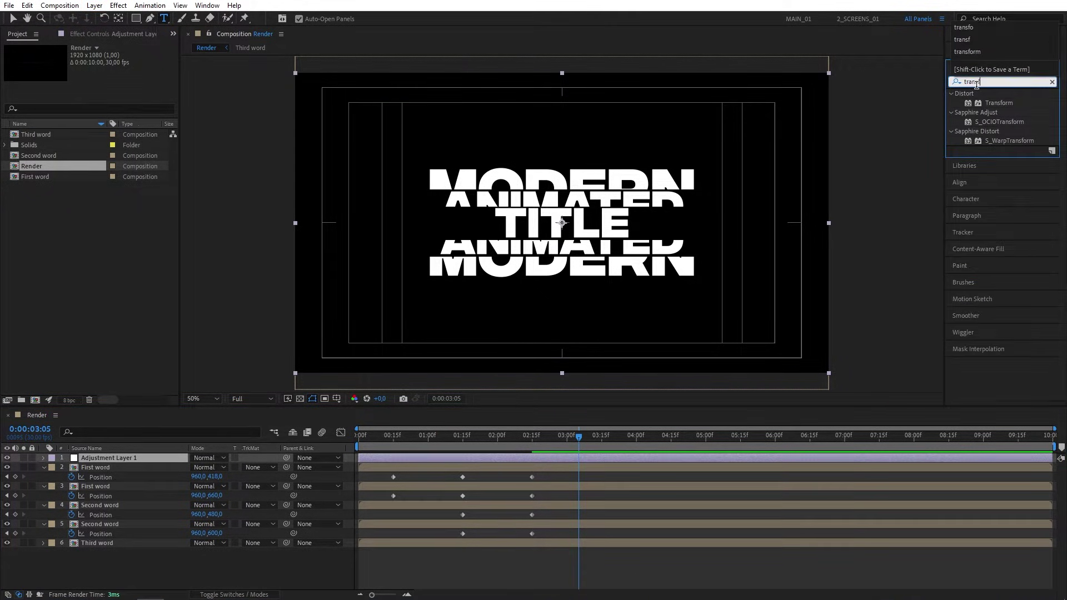
drag(998, 105, 136, 458)
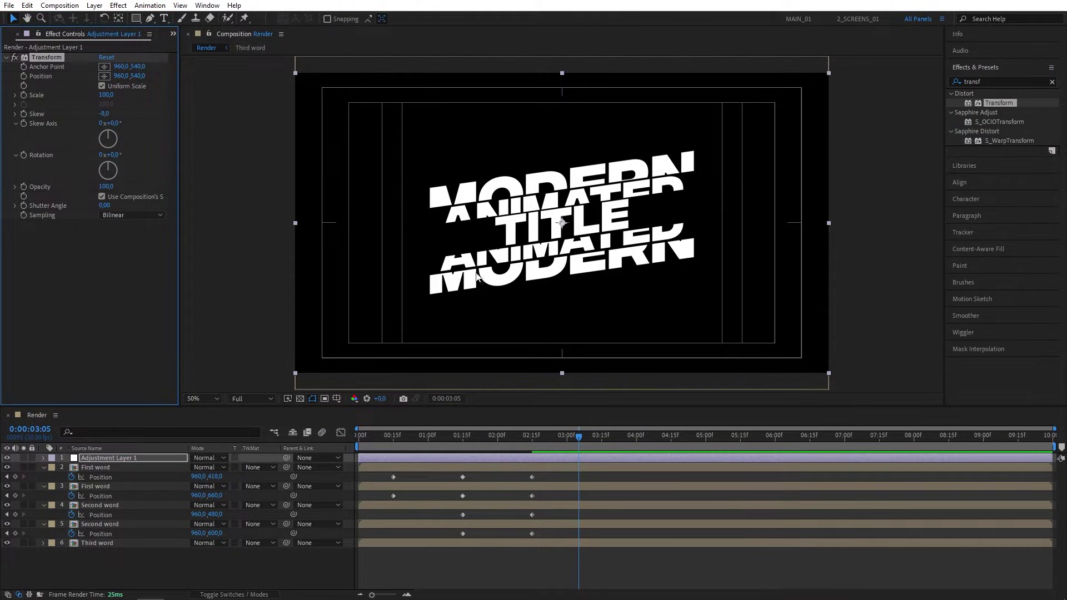
drag(511, 432, 553, 454)
click(201, 562)
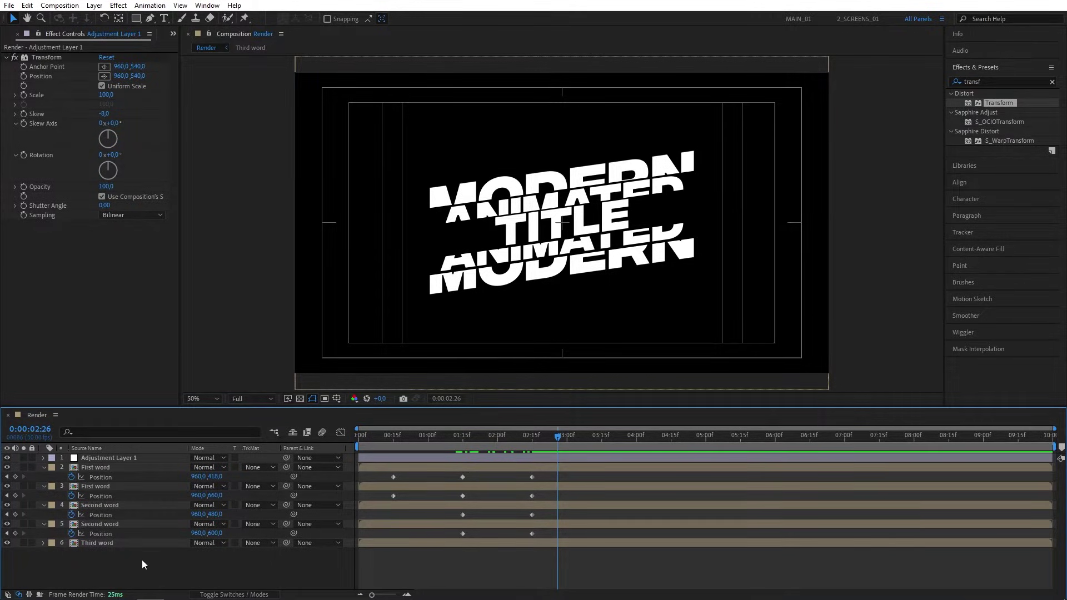
Inside the Second word comp, change the Animated text fill to magenta pink (FF0090).
double_click(111, 507)
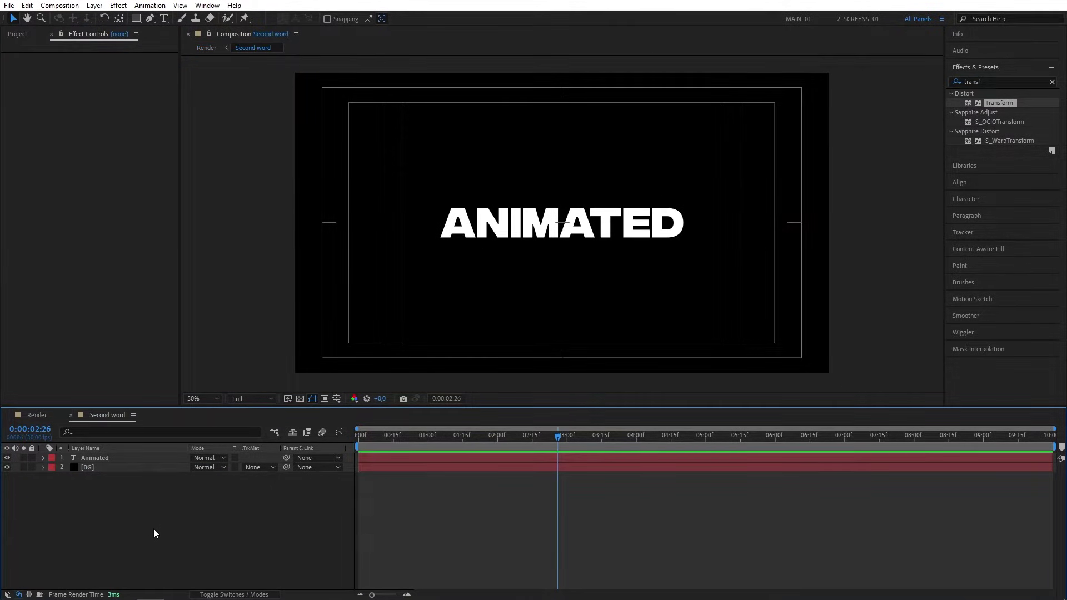
click(99, 458)
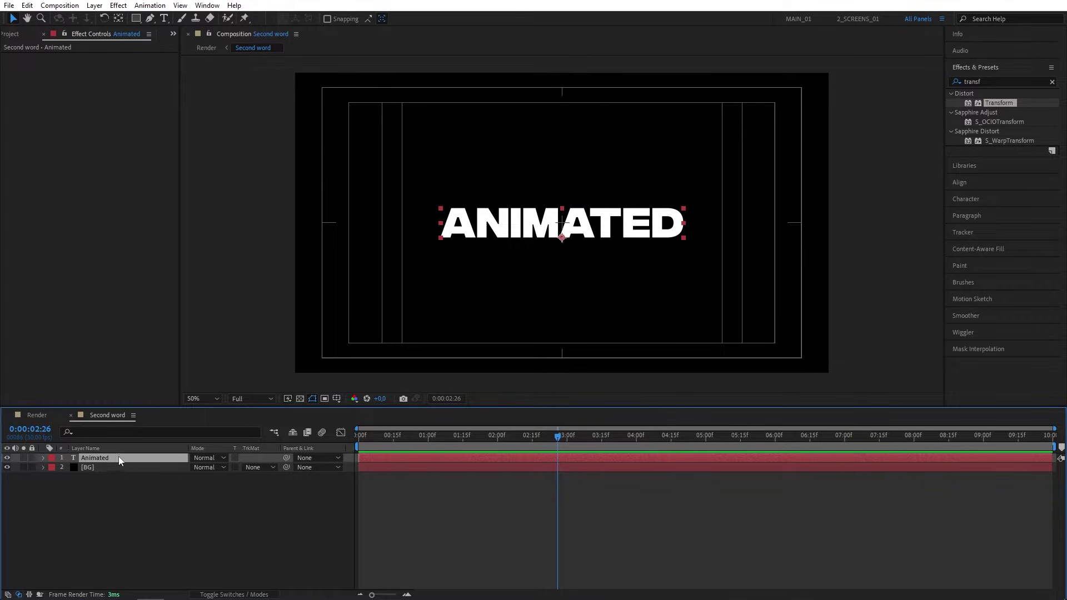
click(966, 199)
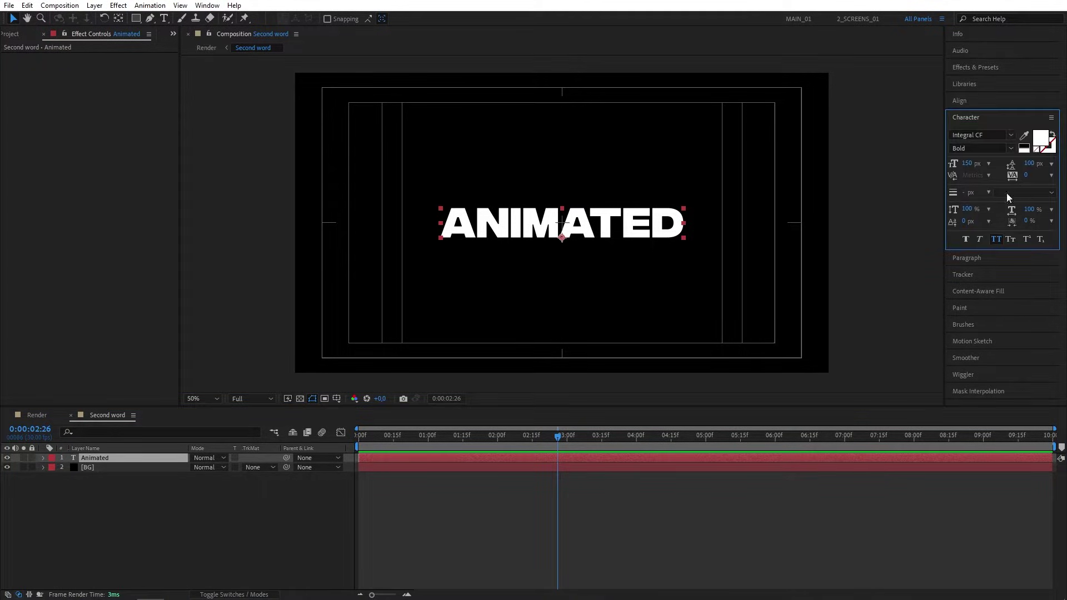
click(1040, 137)
drag(135, 72, 169, 45)
click(258, 29)
Preview the MODERN / ANIMATED / TITLE animation in the Render composition.
click(37, 415)
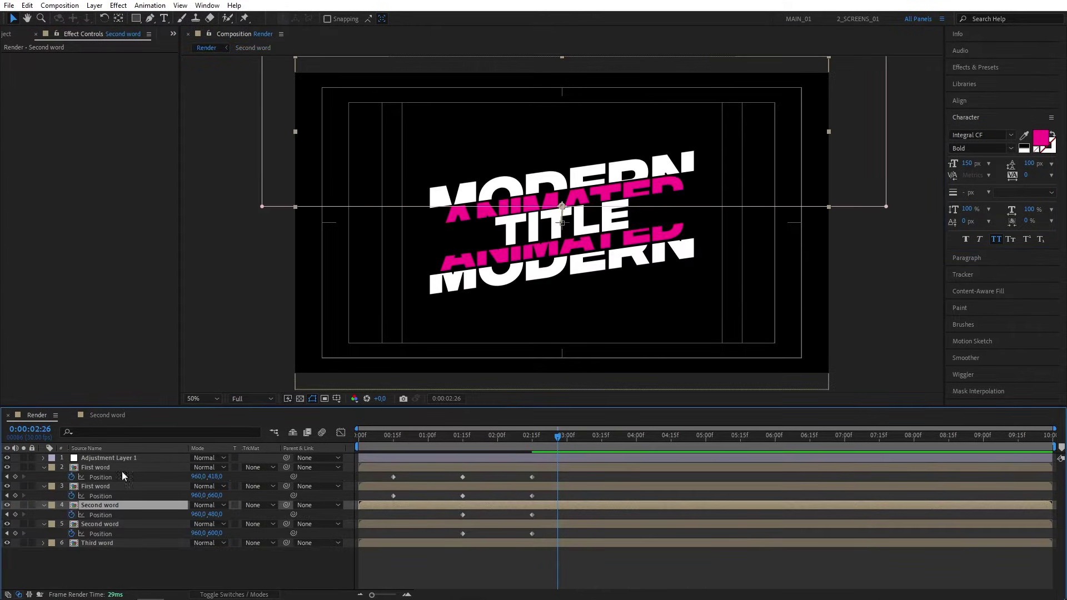
click(402, 438)
drag(381, 437, 576, 442)
click(451, 437)
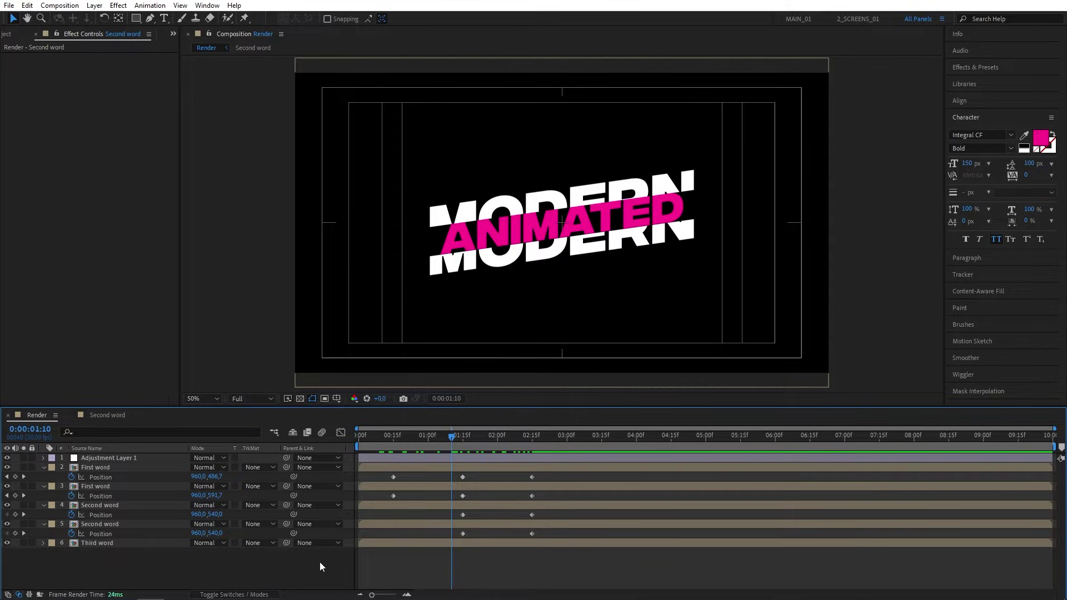
key(space)
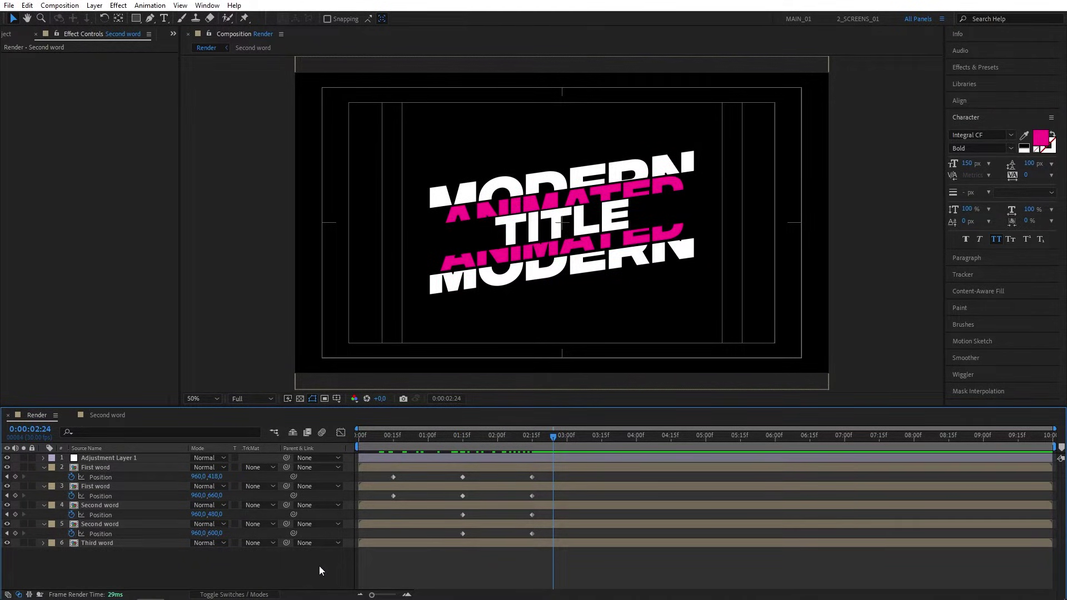
Add a Null 1 layer and parent all five word layers to it.
click(95, 5)
mouse_move(111, 14)
click(278, 67)
drag(196, 572, 97, 478)
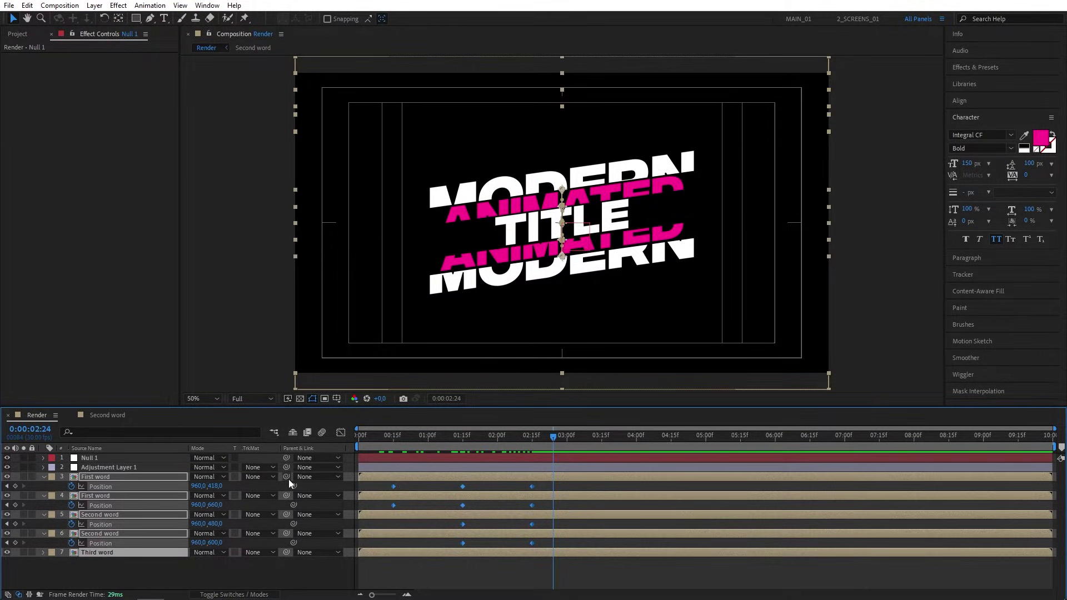
drag(286, 476, 98, 459)
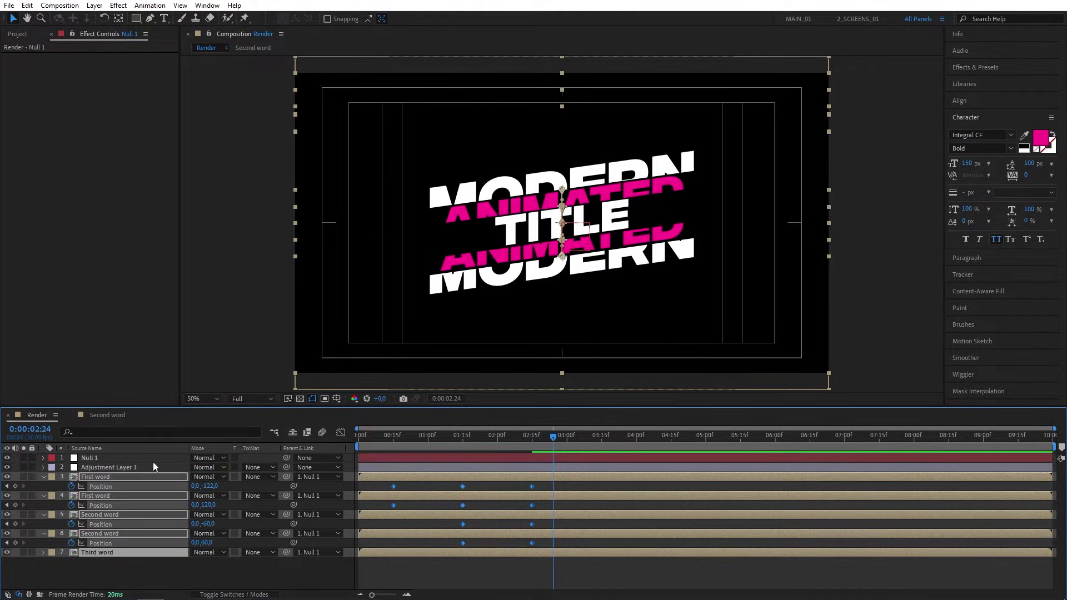
Keyframe Null 1's Scale at 100% at 2:00 and 90% at 3:00.
click(98, 458)
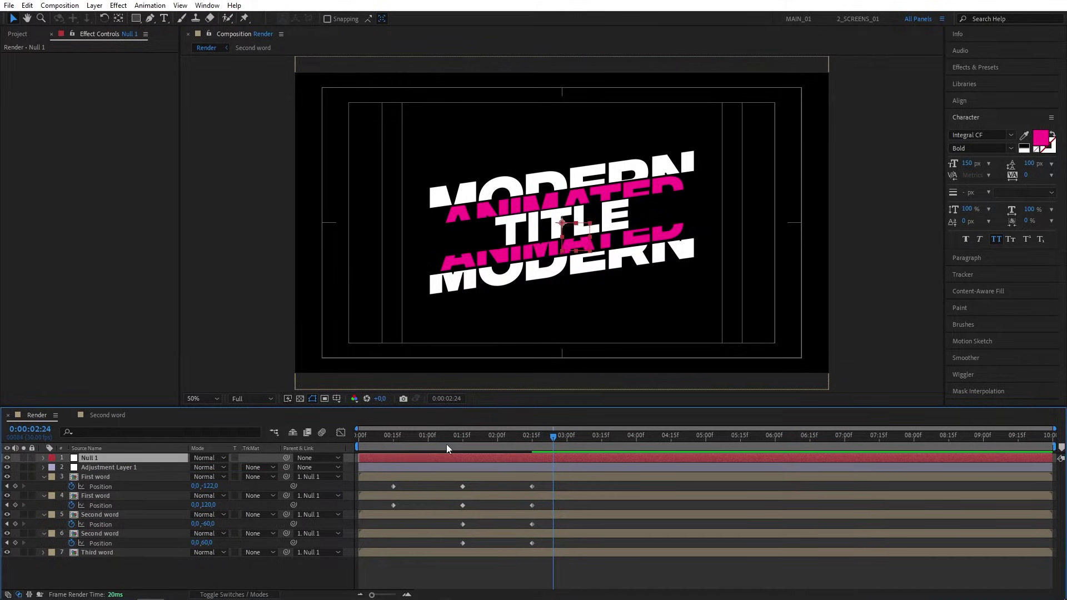
key(s)
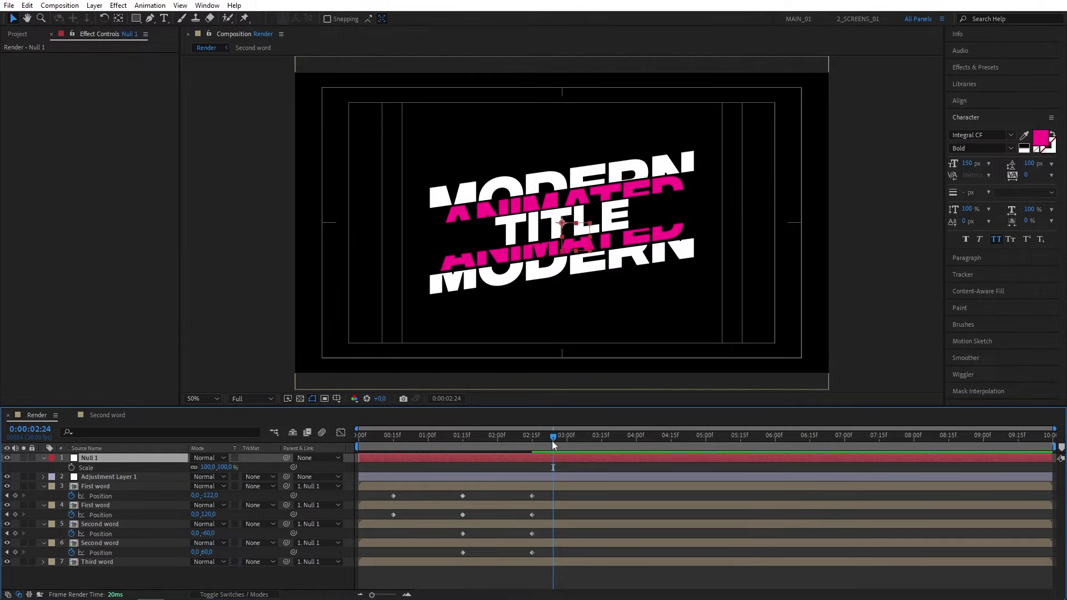
drag(552, 436, 496, 436)
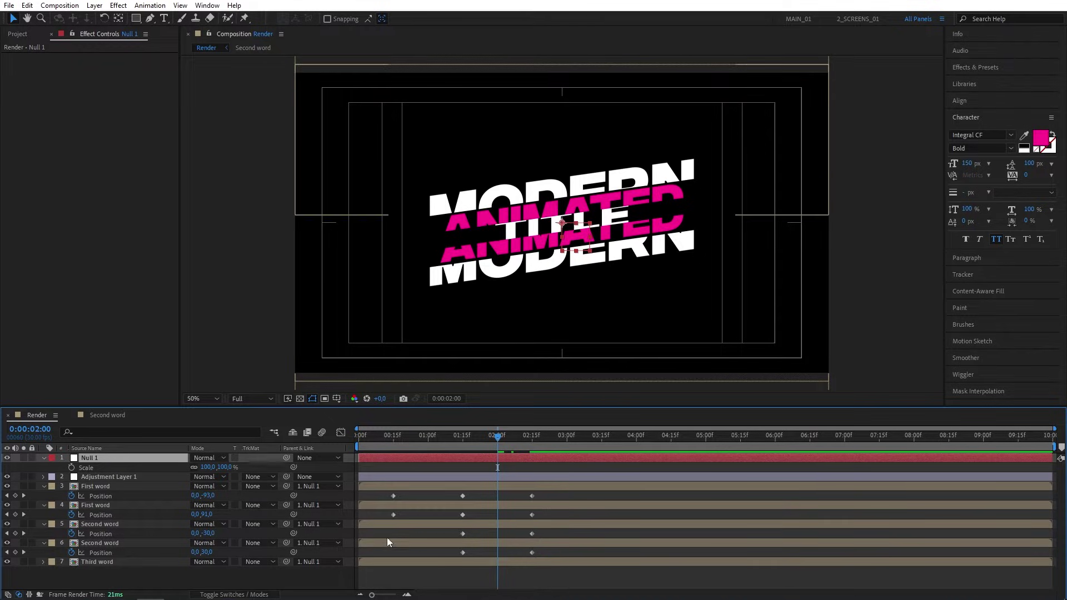
click(72, 468)
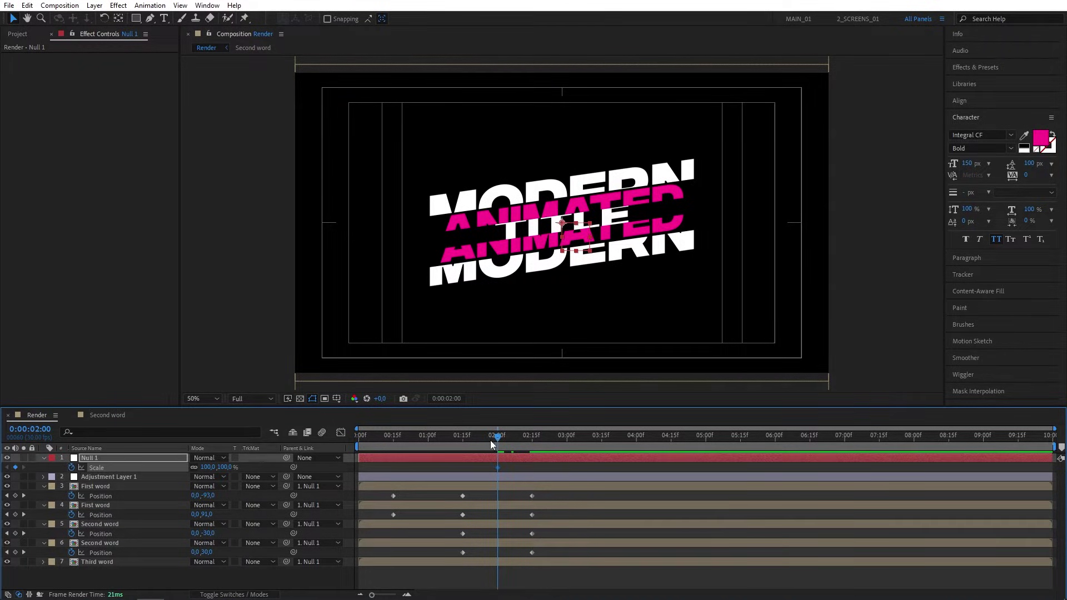
drag(502, 442, 568, 444)
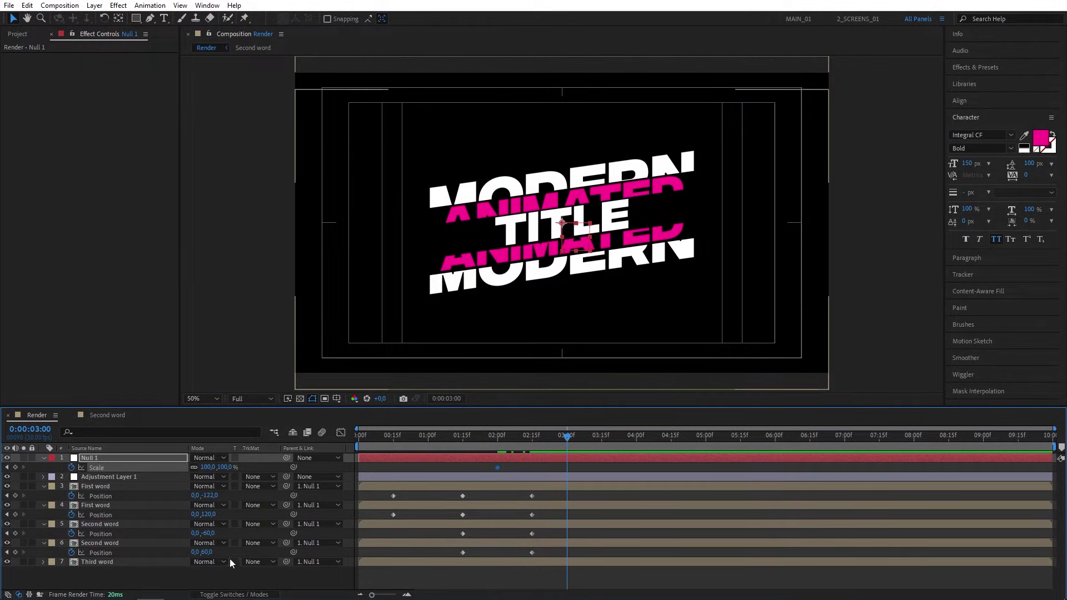
click(221, 582)
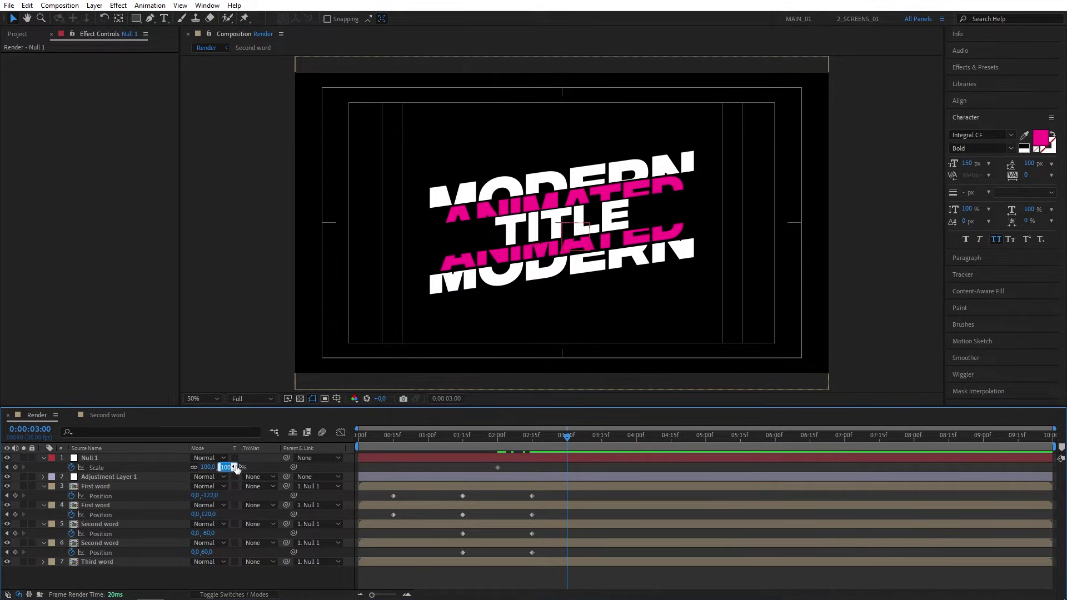
text(90)
key(Return)
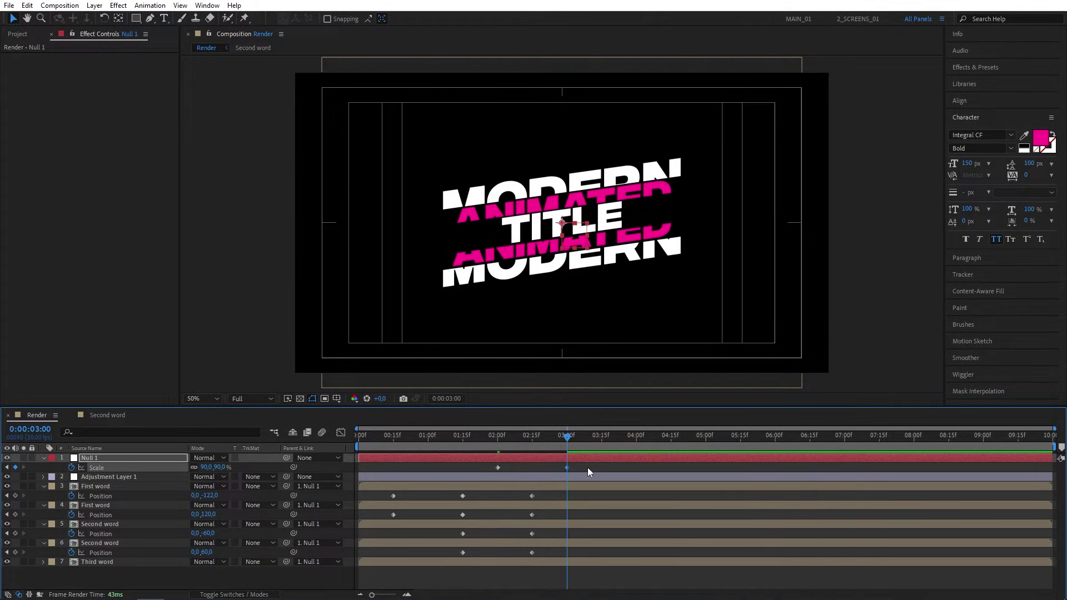
Apply Easy Ease to all keyframes in the timeline.
drag(598, 465, 379, 572)
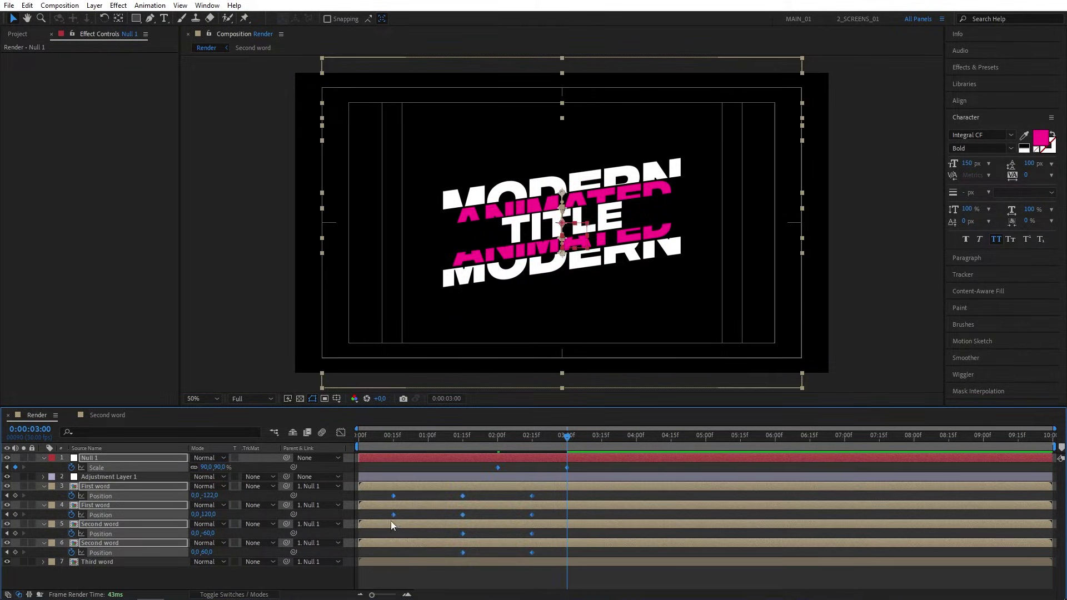
right_click(499, 468)
mouse_move(556, 461)
click(656, 495)
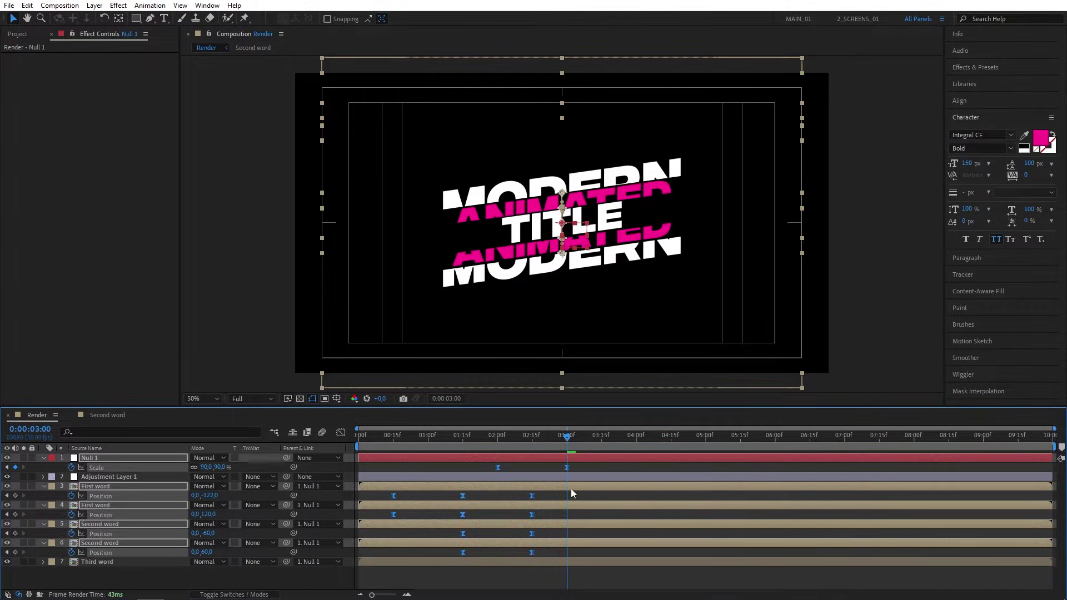
Raise the keyframes' influence to about 55% in the Graph Editor and preview the easing.
click(341, 433)
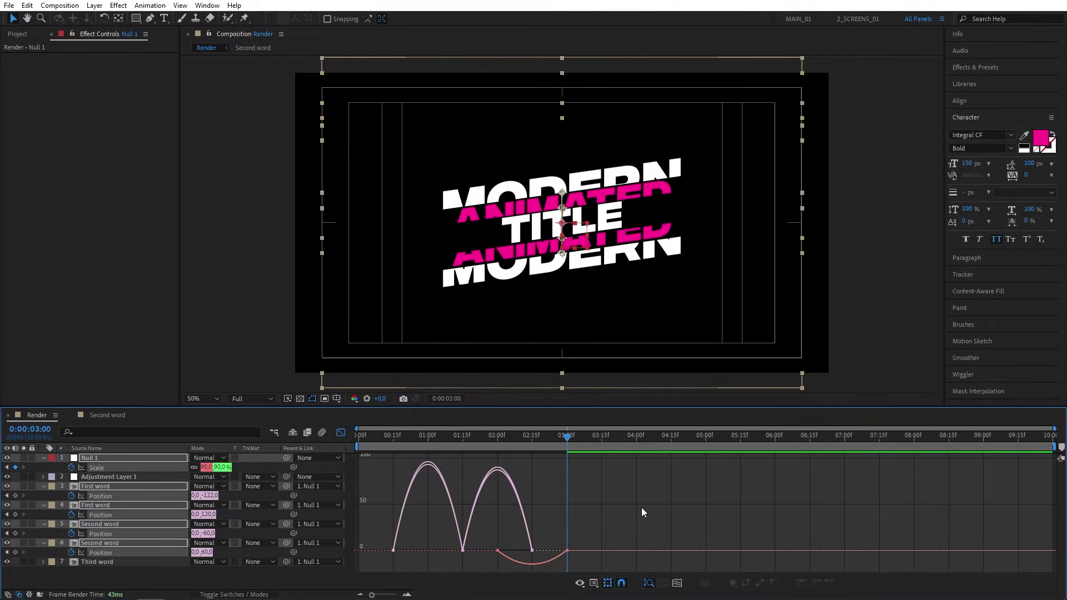
drag(728, 528, 378, 555)
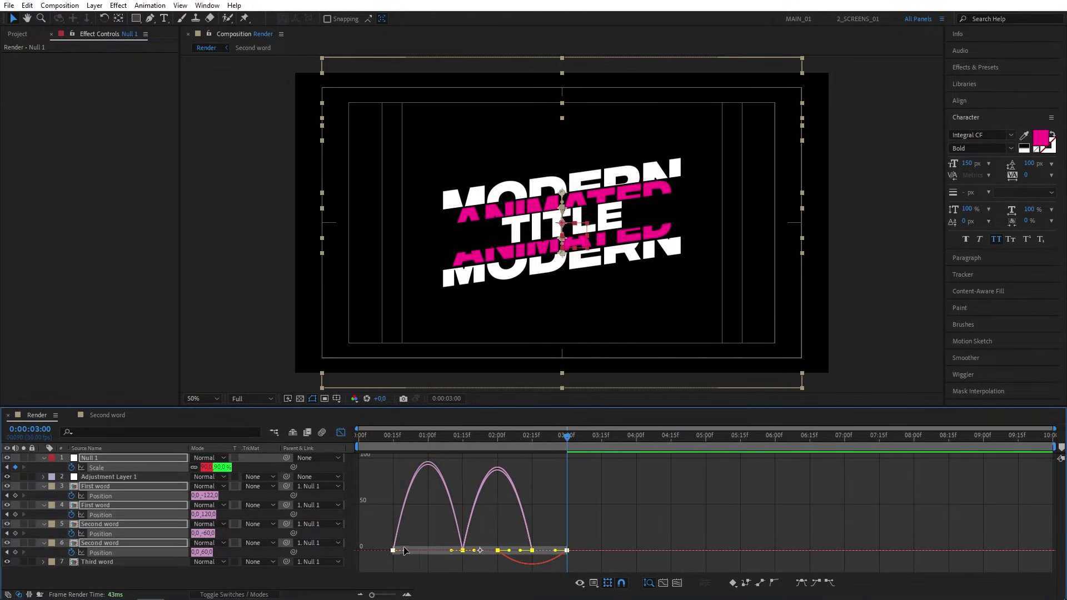
mouse_move(405, 551)
mouse_down()
mouse_move(447, 484)
mouse_move(436, 550)
mouse_move(412, 552)
mouse_up()
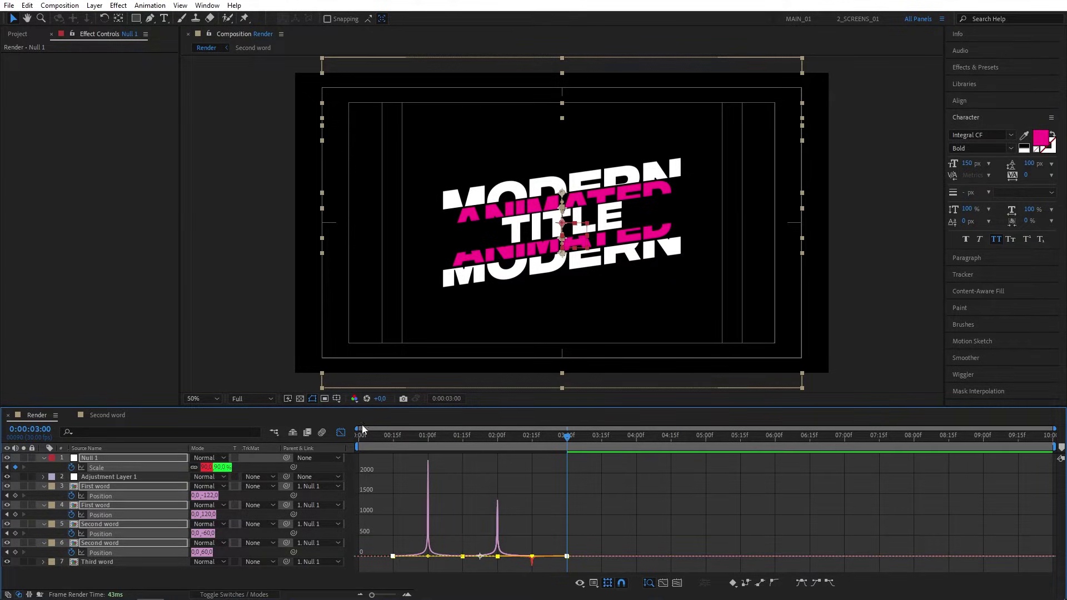
click(341, 432)
click(348, 575)
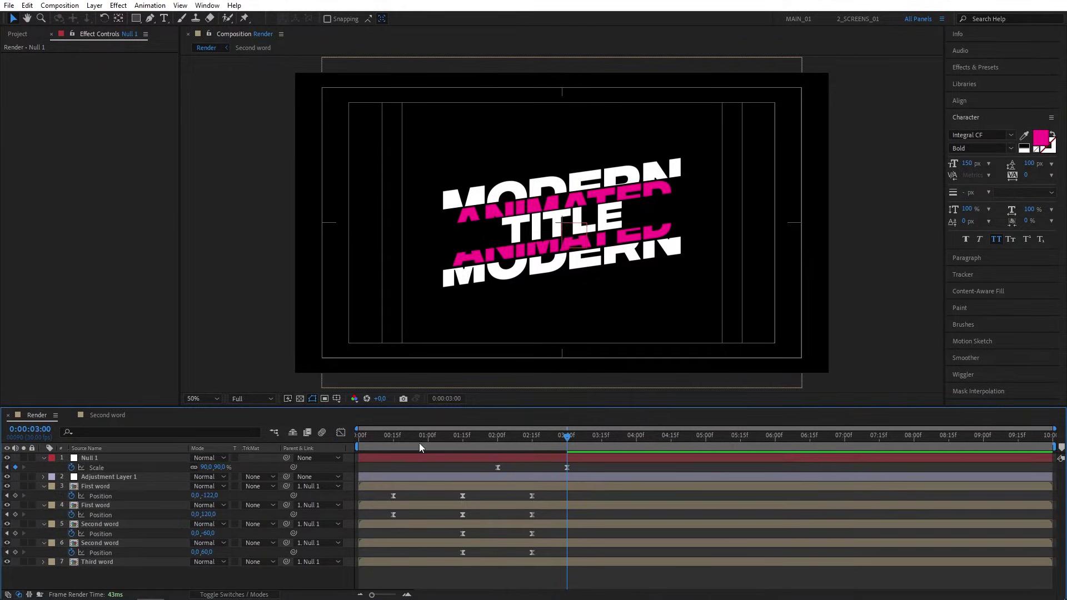
click(370, 437)
key(space)
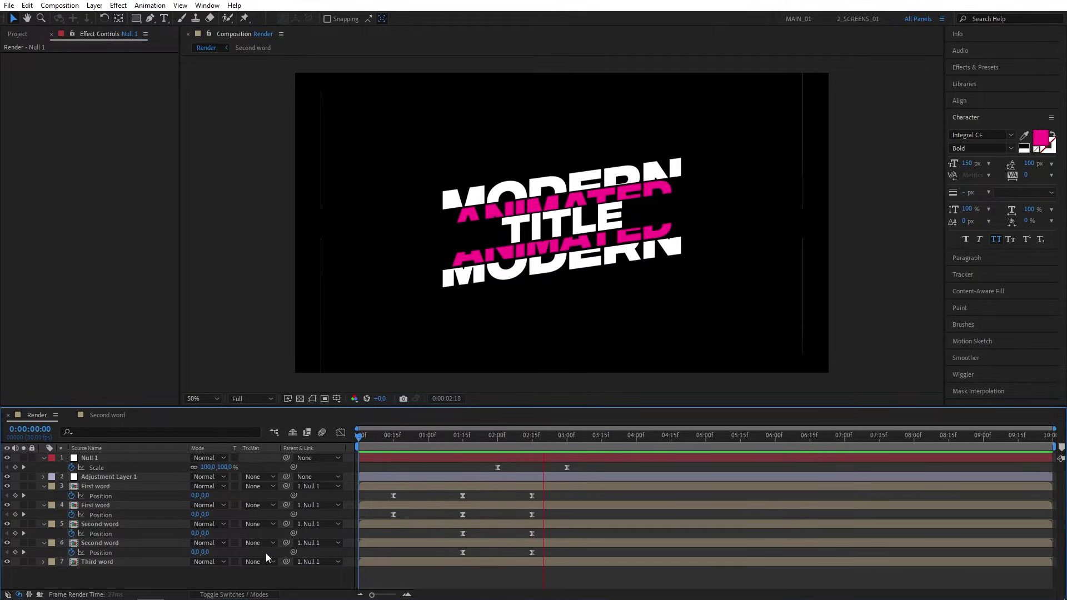
key(apostrophe)
drag(455, 439, 534, 440)
Add a black 1920×1080 solid named BG on top of the Render comp.
click(95, 5)
mouse_move(122, 16)
click(286, 29)
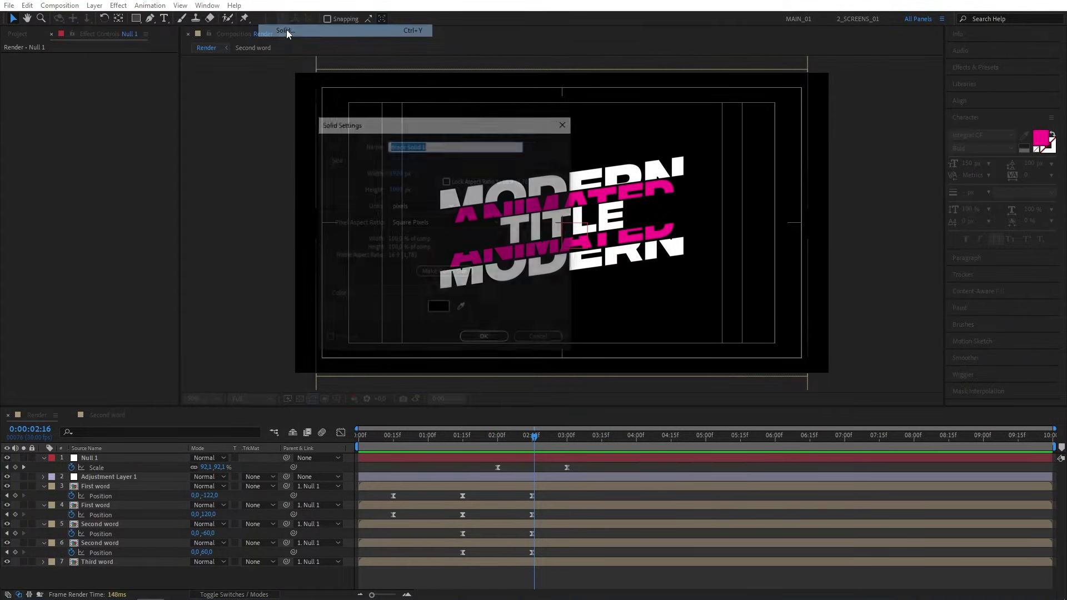
text(BG)
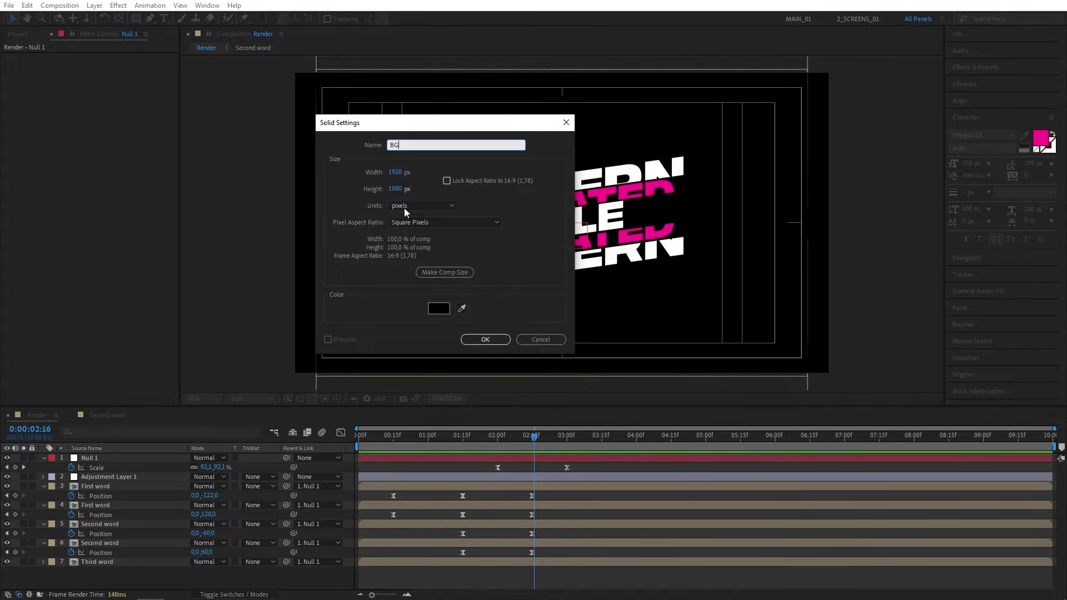
click(484, 339)
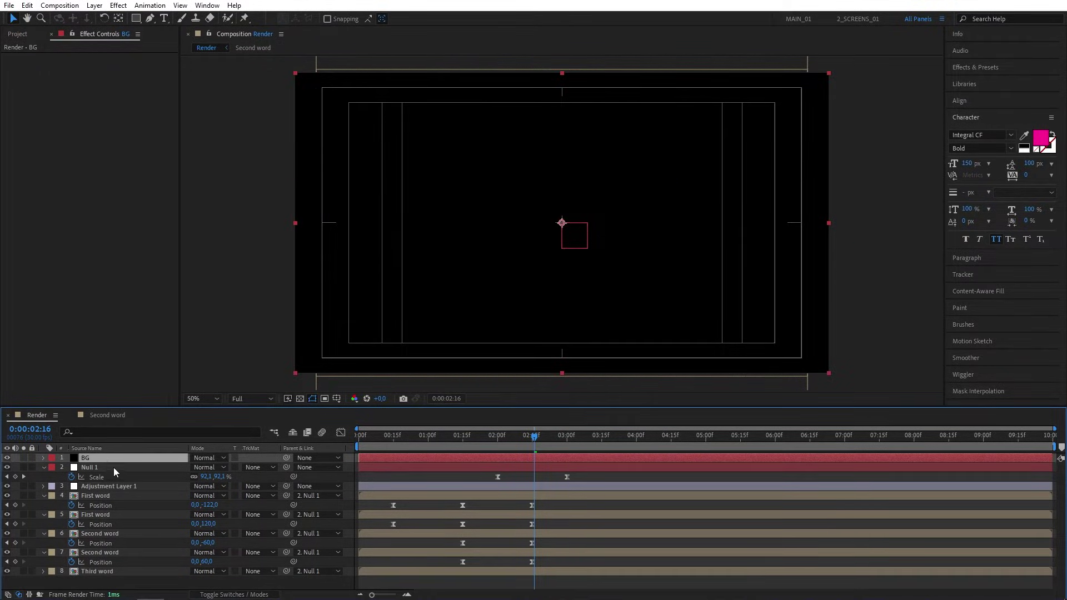
Apply Fractal Noise, Find Edges and Tint effects to the BG solid.
click(961, 68)
click(988, 81)
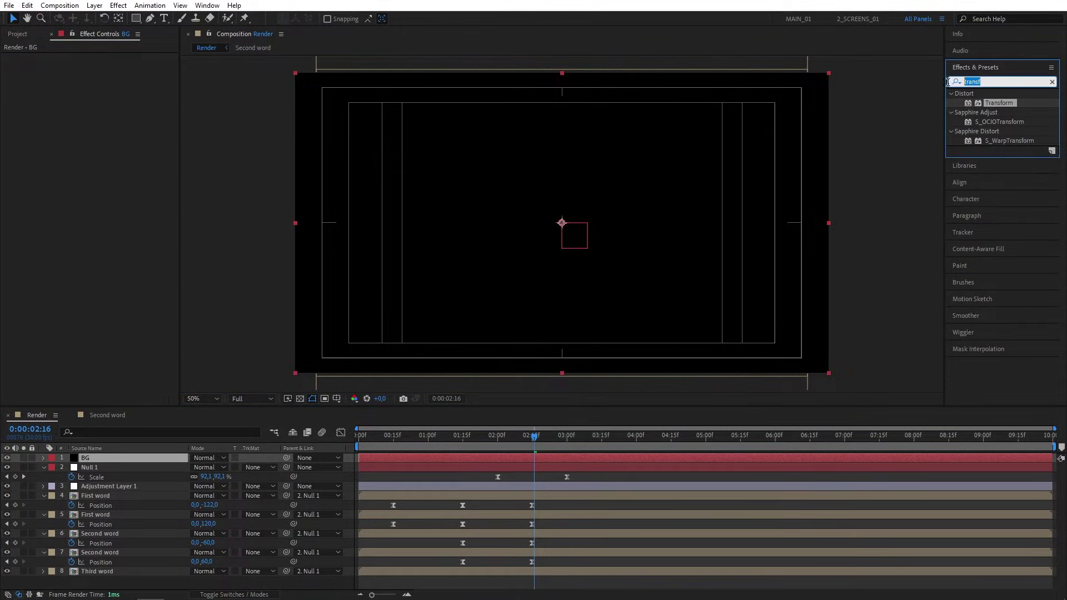
text(fracta)
click(956, 89)
drag(1003, 140, 105, 458)
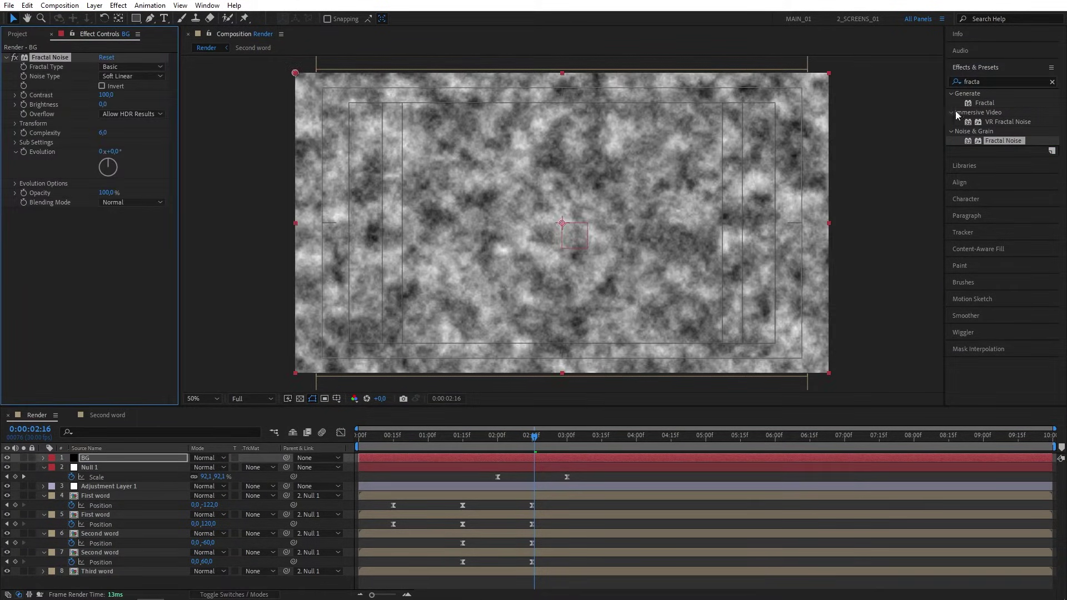
click(988, 81)
text(find)
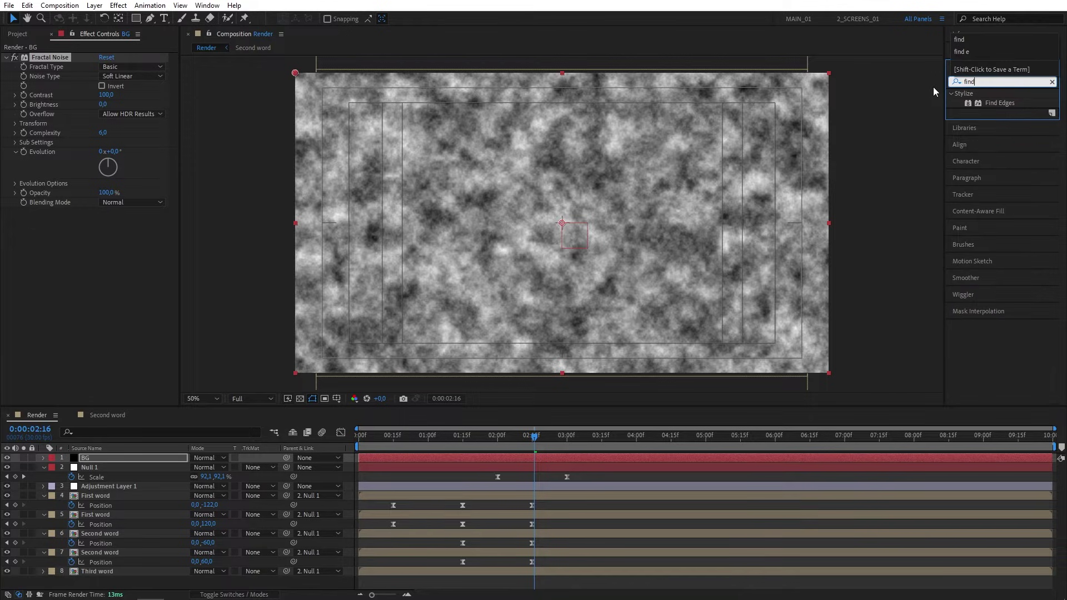
drag(991, 104, 146, 290)
click(979, 81)
text(tint)
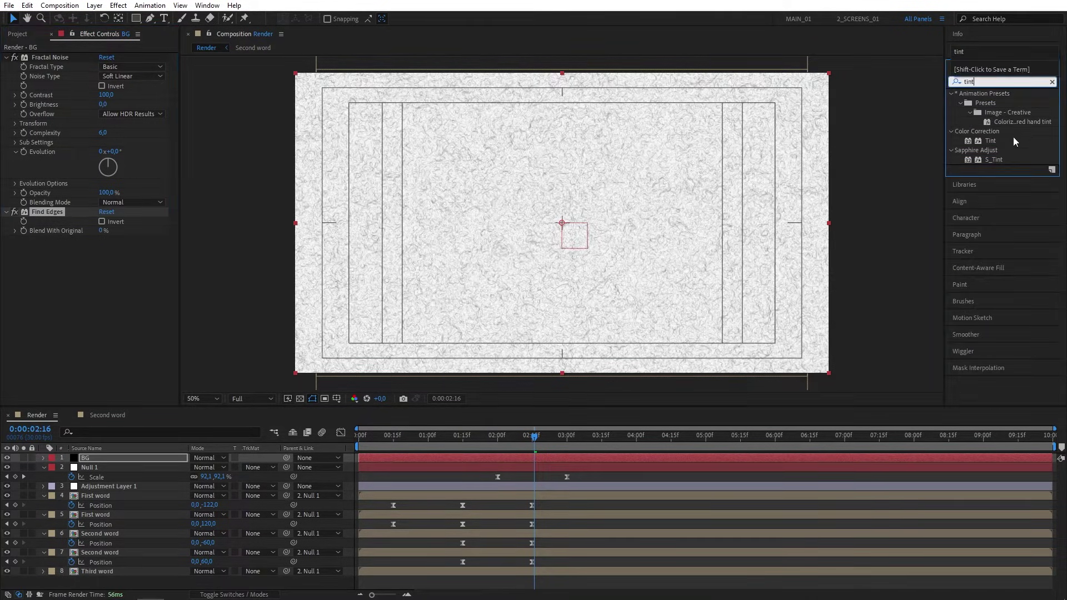
drag(991, 140, 143, 281)
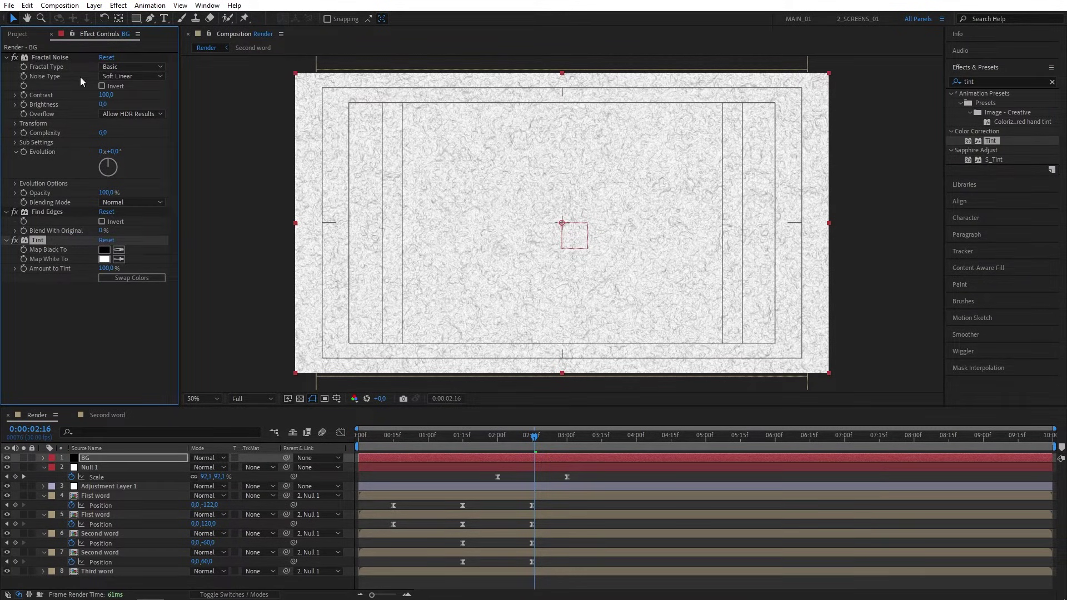
Set Fractal Noise to Block type with Contrast 200 and Brightness -75.
click(131, 76)
click(133, 88)
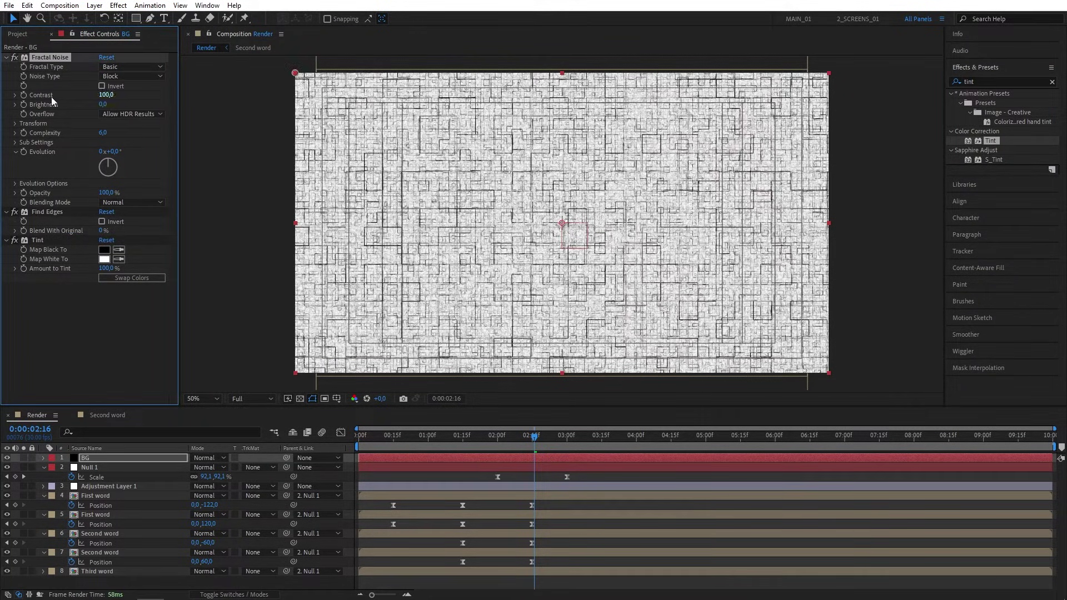
text(200)
key(Return)
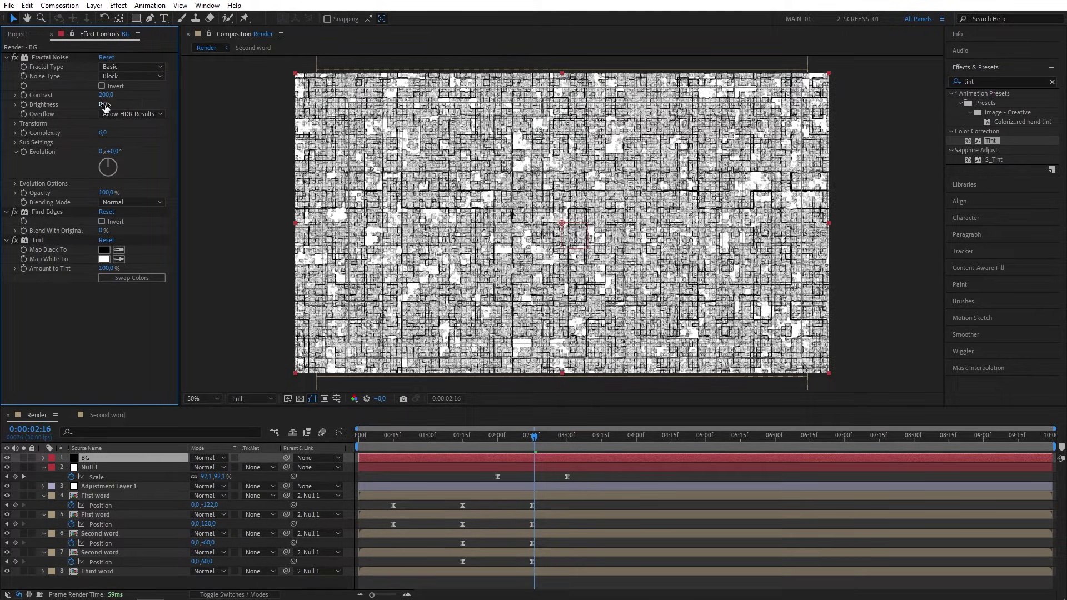
click(105, 105)
text(-75)
key(Return)
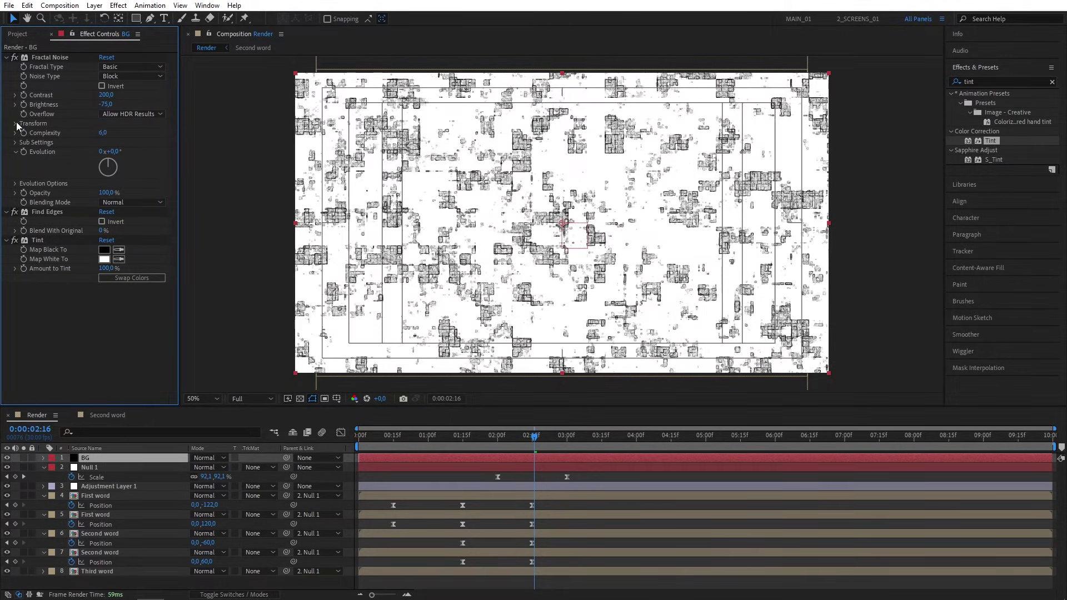
Set noise Scale 40, Complexity 1, and drive Evolution with the expression time*100.
click(15, 123)
click(107, 152)
key(Return)
click(104, 214)
text(1)
key(Return)
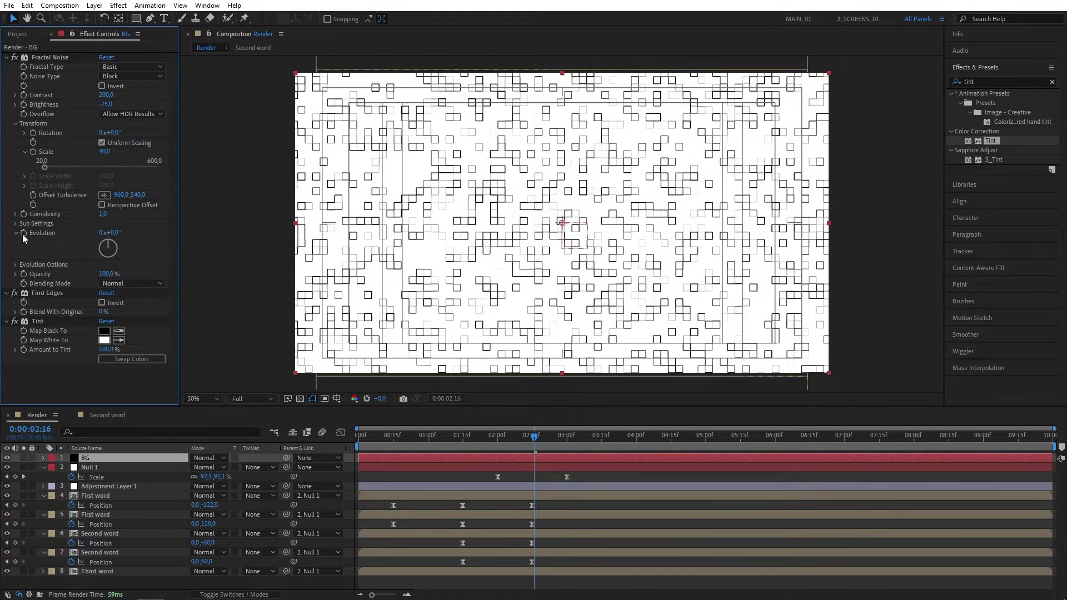
alt+click(22, 233)
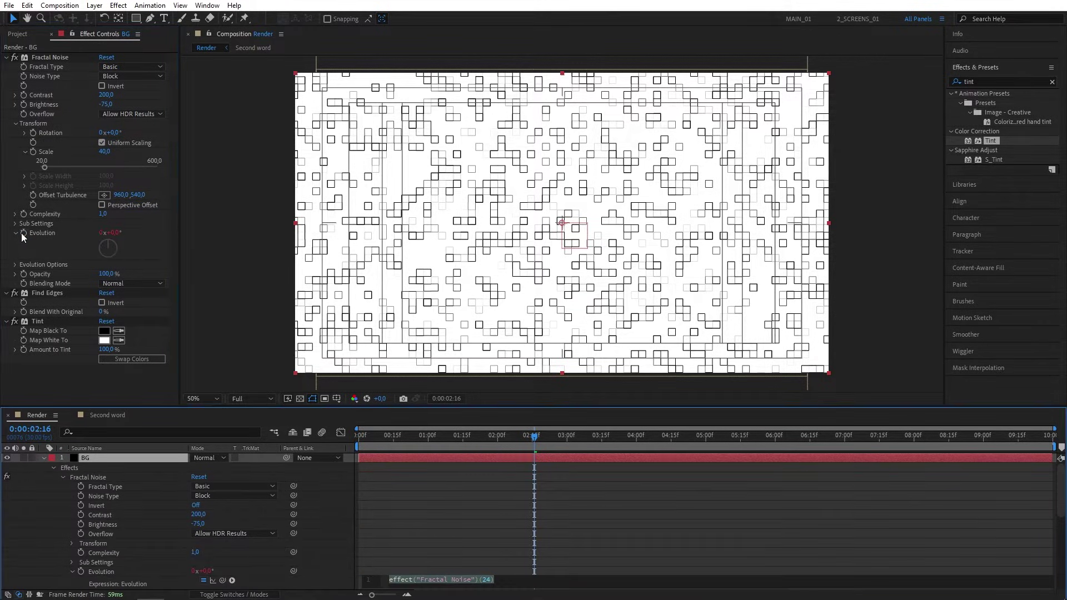
text(time*100)
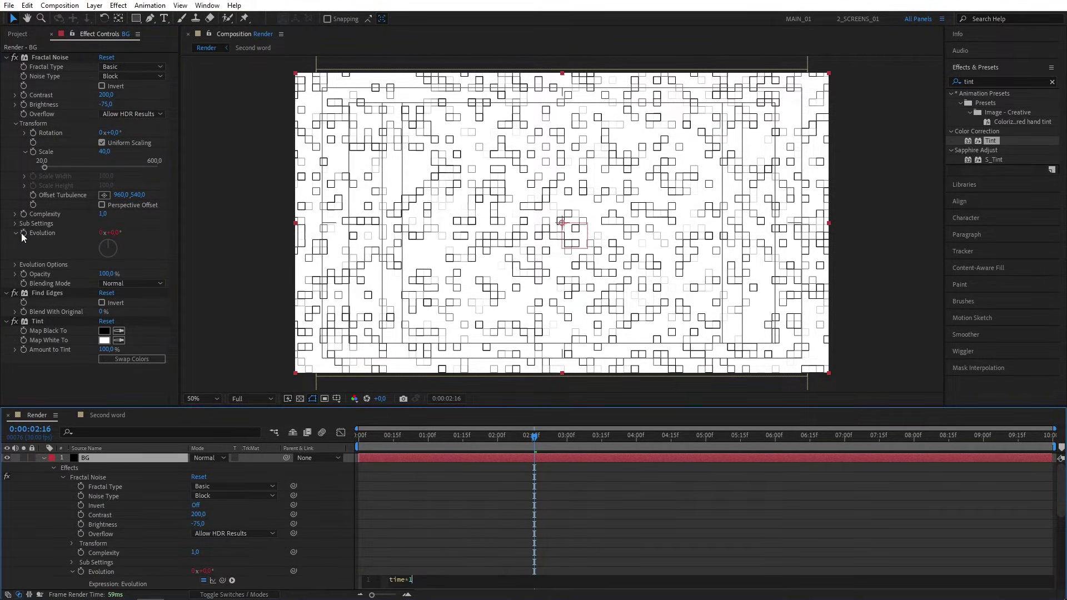
click(342, 448)
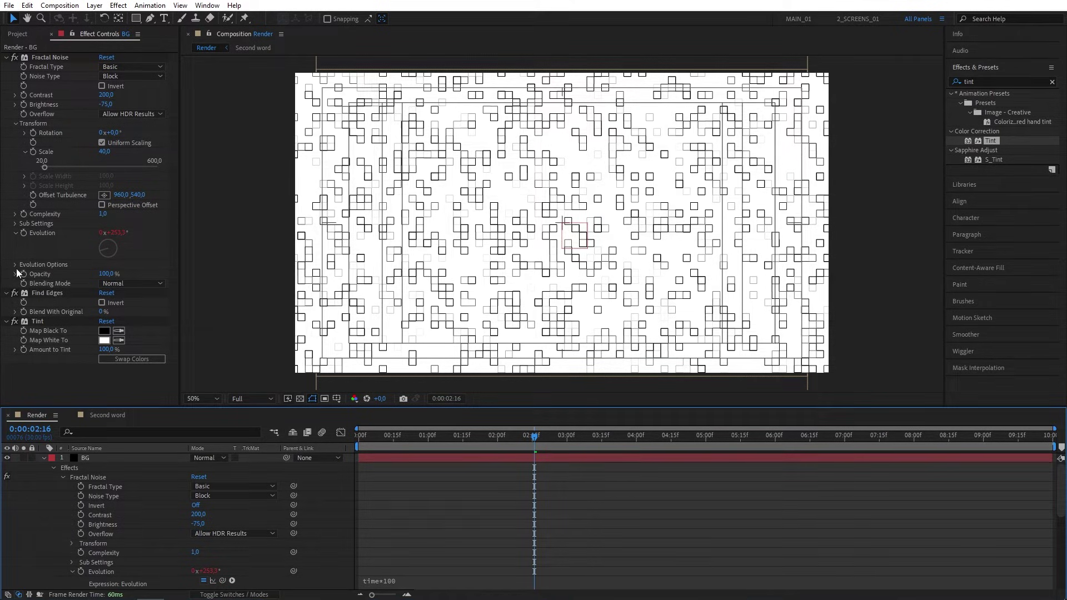
Set the Fractal Noise opacity to 10% and enable Invert on Find Edges.
click(105, 273)
text(10)
key(Return)
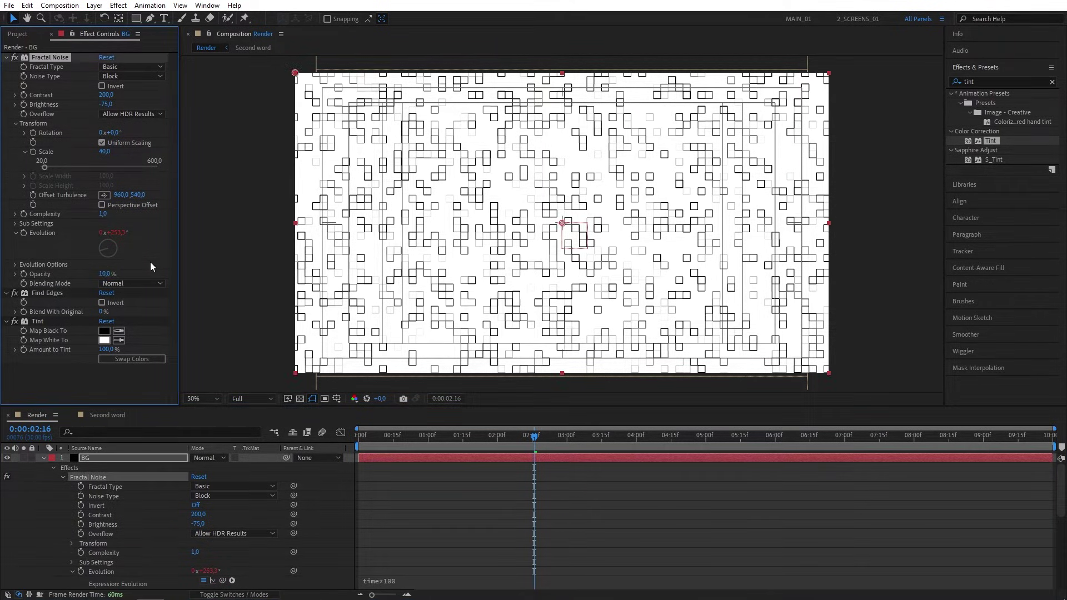
click(102, 303)
click(118, 378)
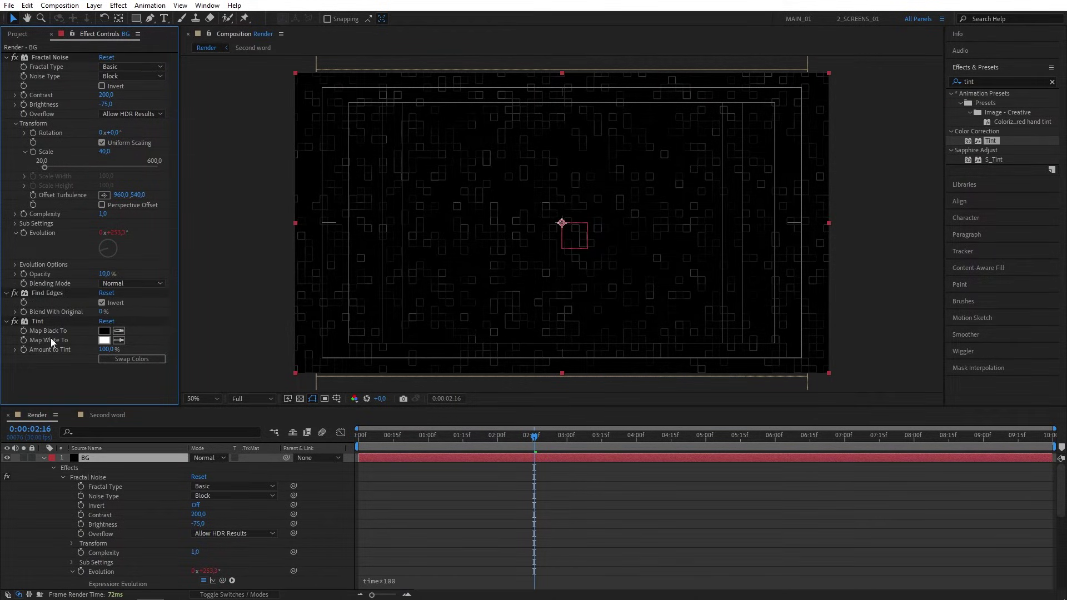
Change Tint's Map White To colour to magenta FF00C6.
click(104, 340)
click(168, 45)
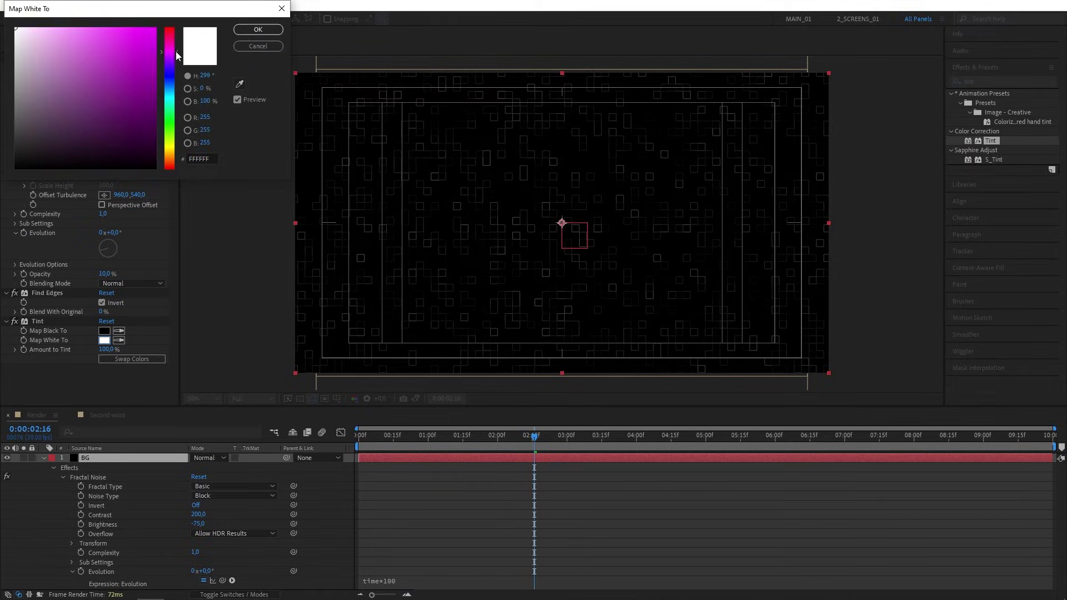
click(155, 28)
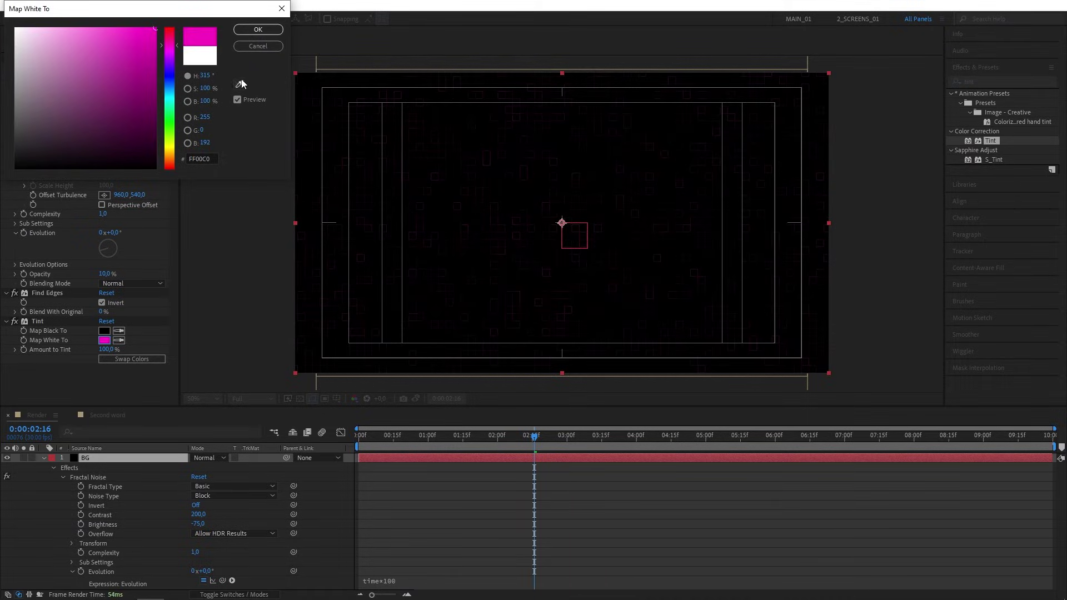
click(169, 46)
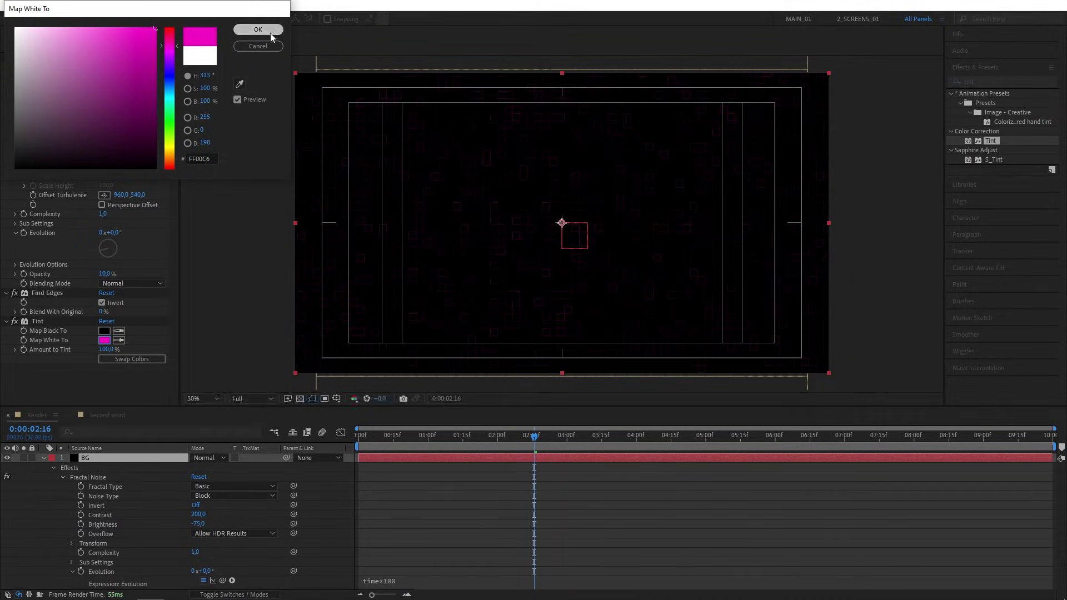
click(258, 29)
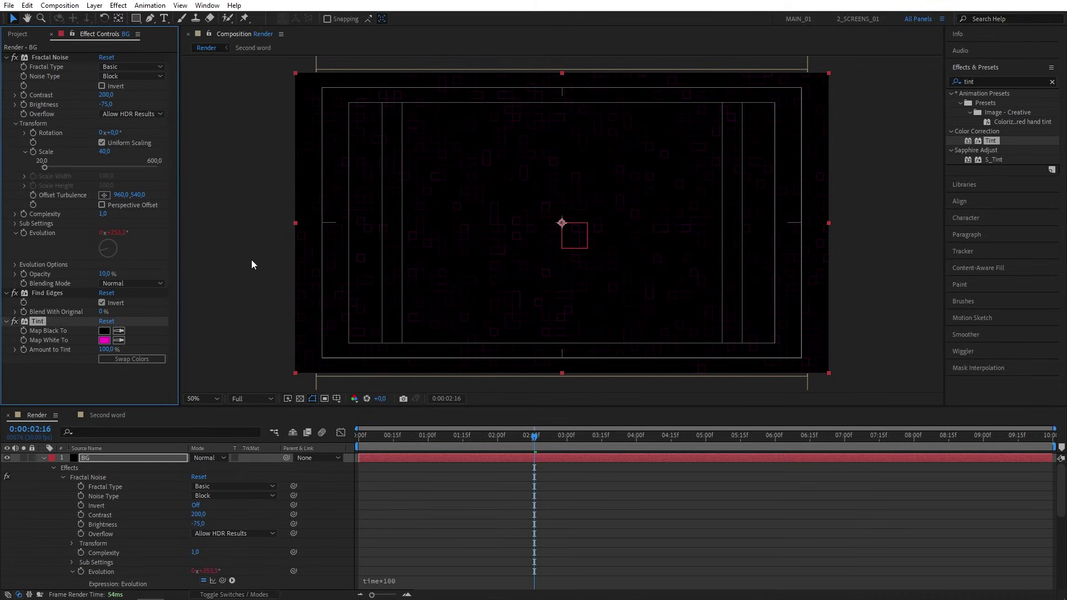
Collapse BG, set its blend mode to Screen in the Modes column, and return to frame 0.
click(44, 457)
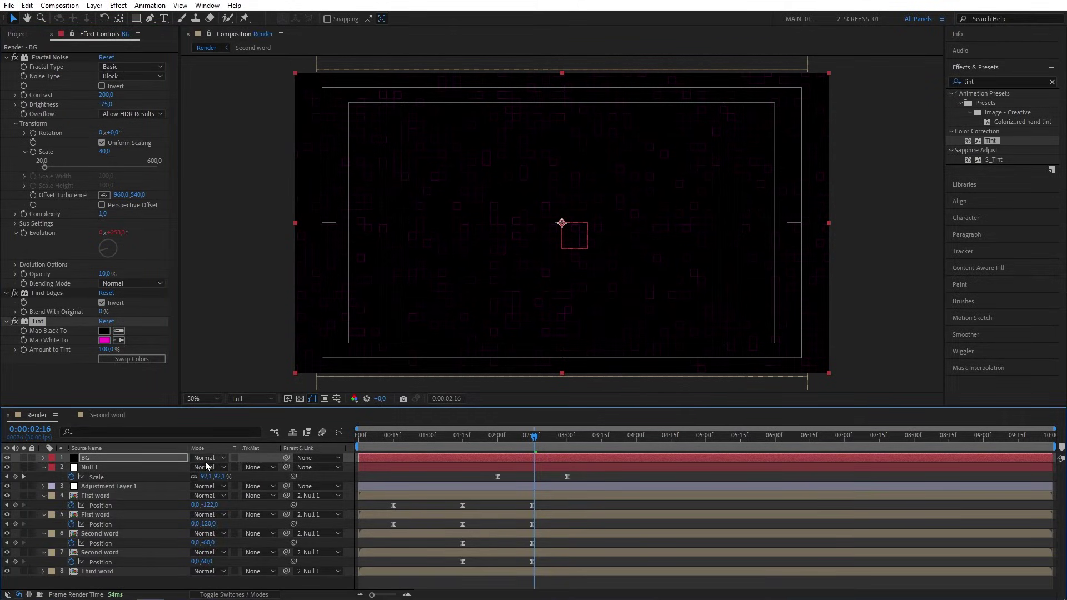
click(222, 594)
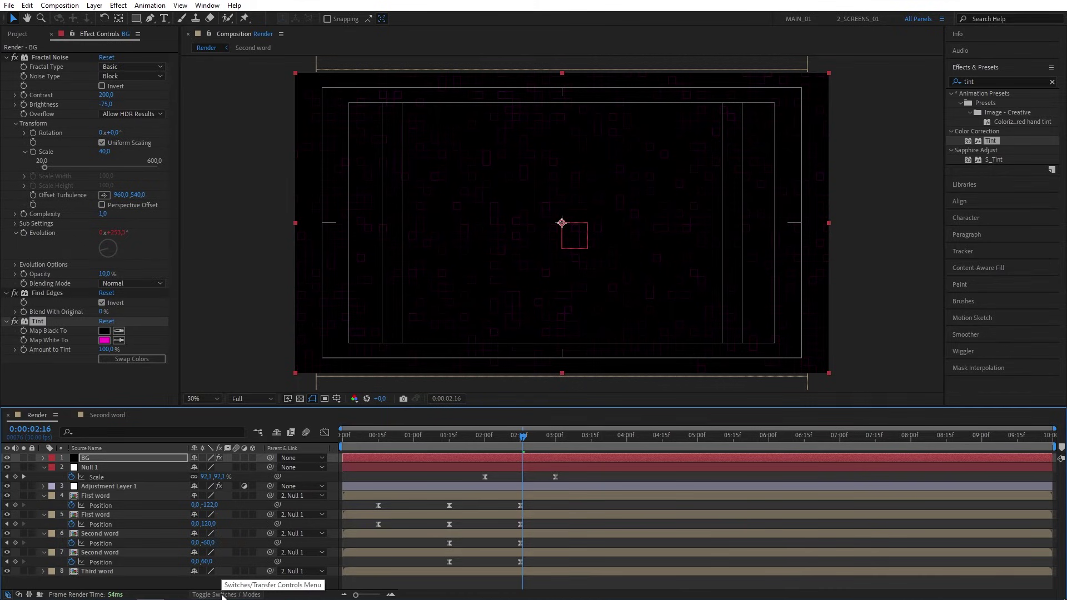
click(222, 595)
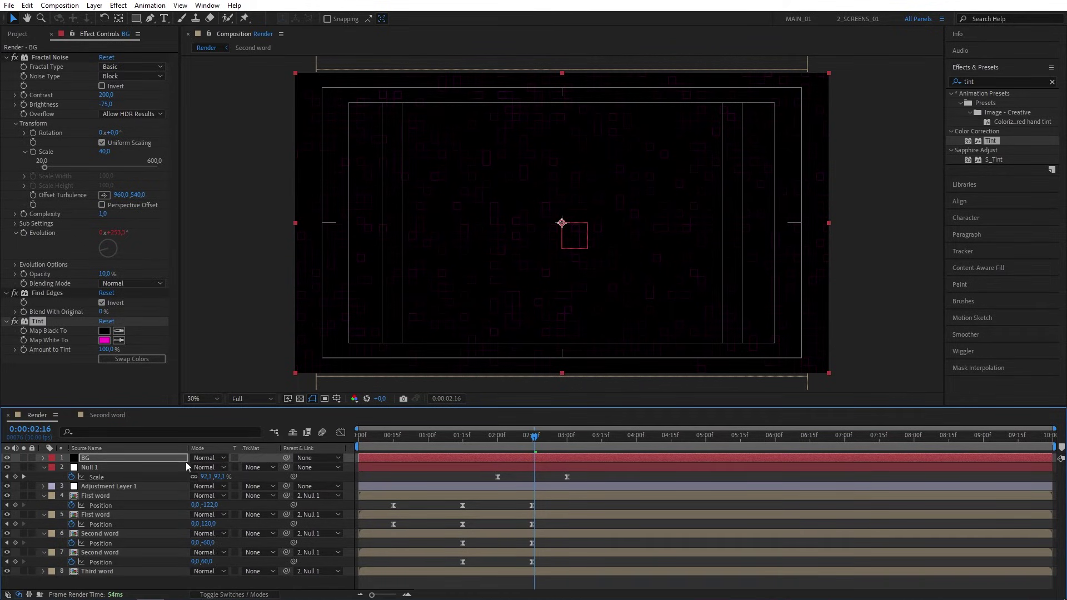
click(208, 459)
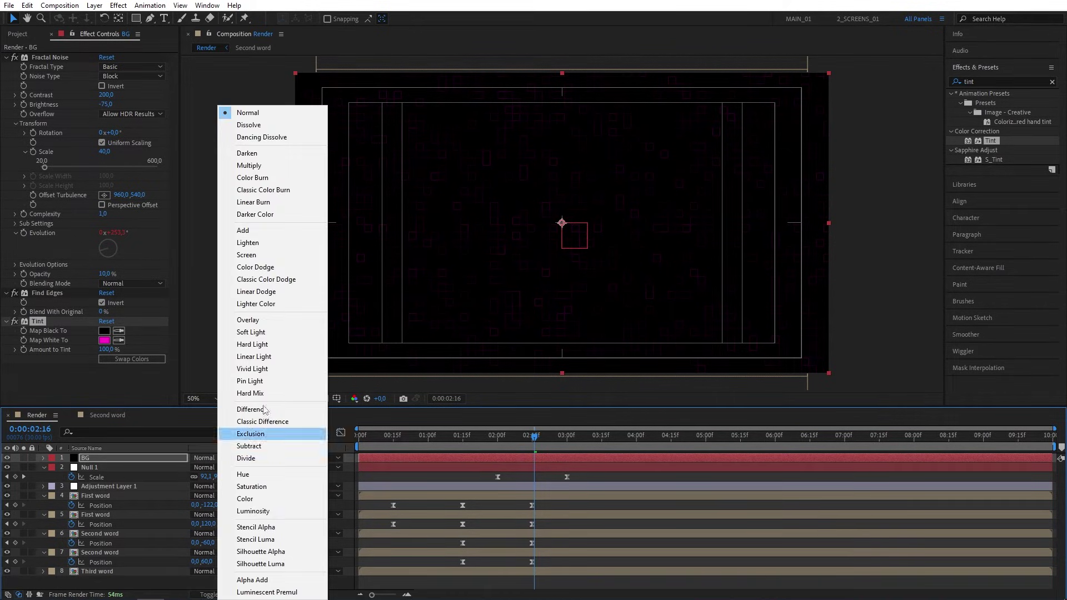
click(256, 248)
click(209, 582)
drag(440, 438, 339, 435)
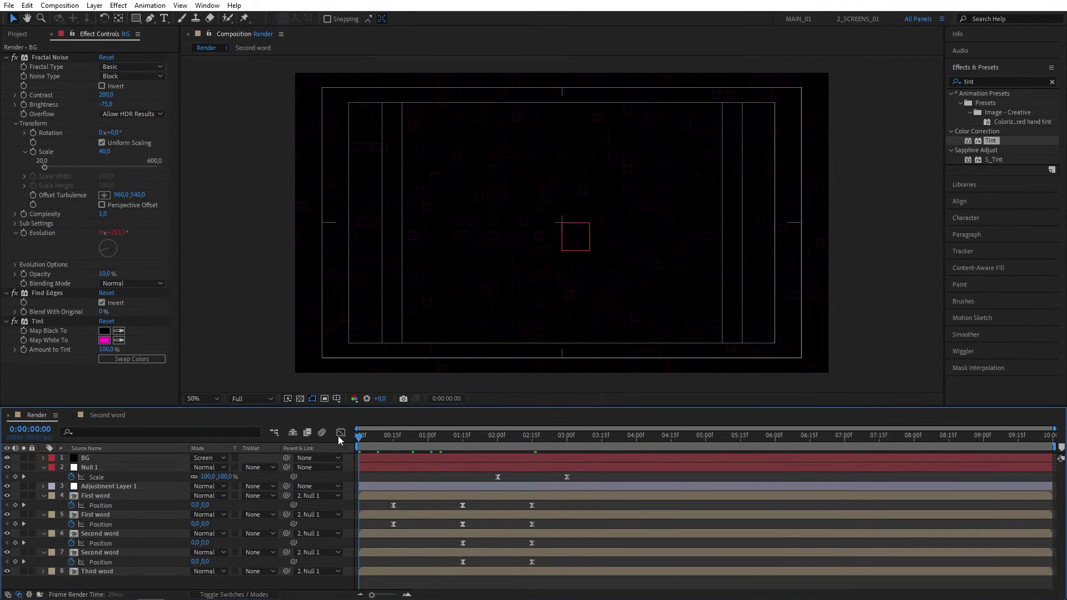
Hide the Title/Action Safe guides in the composition viewer.
click(337, 398)
click(356, 410)
click(375, 438)
Preview the title animation, then scrub to 0:00:00:19 where only MODERN shows.
key(ctrl+shift+h)
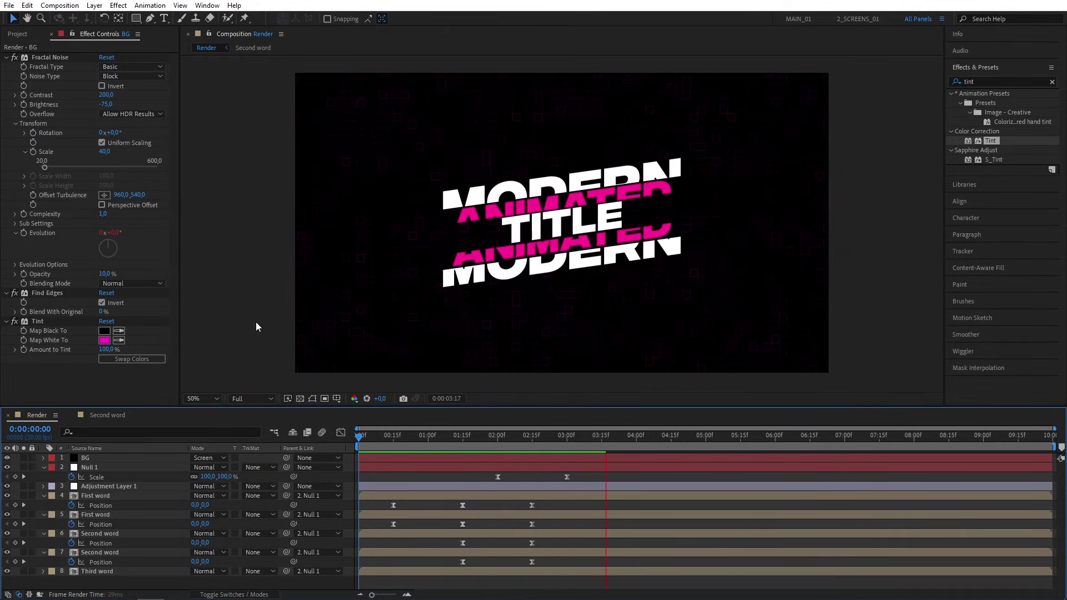
key(space)
key(space)
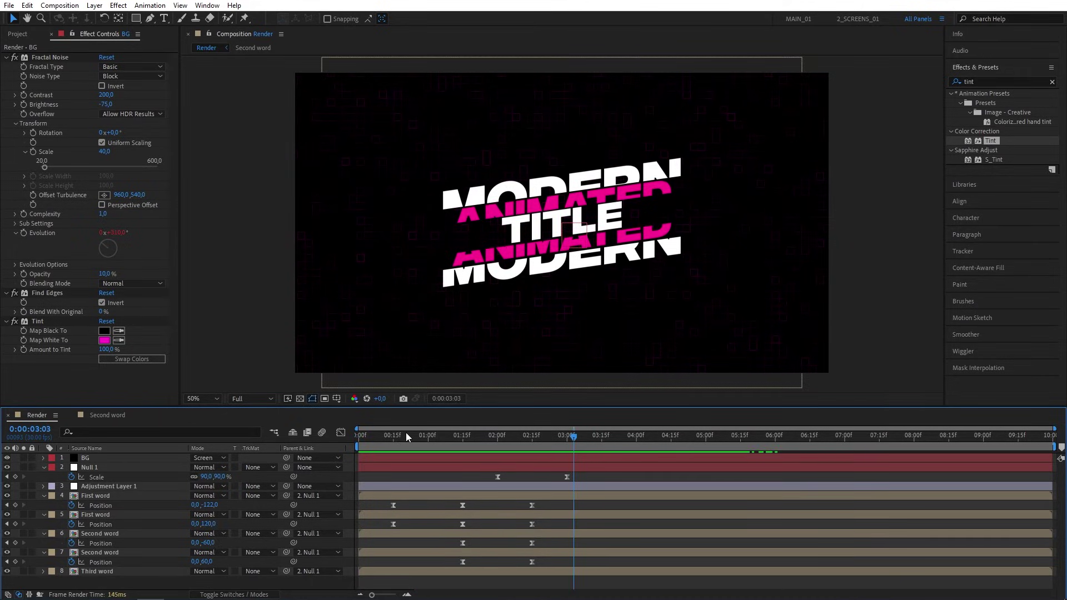
mouse_move(405, 432)
mouse_down()
mouse_move(467, 440)
mouse_move(356, 445)
mouse_move(411, 442)
mouse_move(391, 441)
mouse_move(402, 439)
mouse_up()
Open the First word precomp and retype the MODERN text as 'futuristic'.
click(260, 326)
double_click(97, 495)
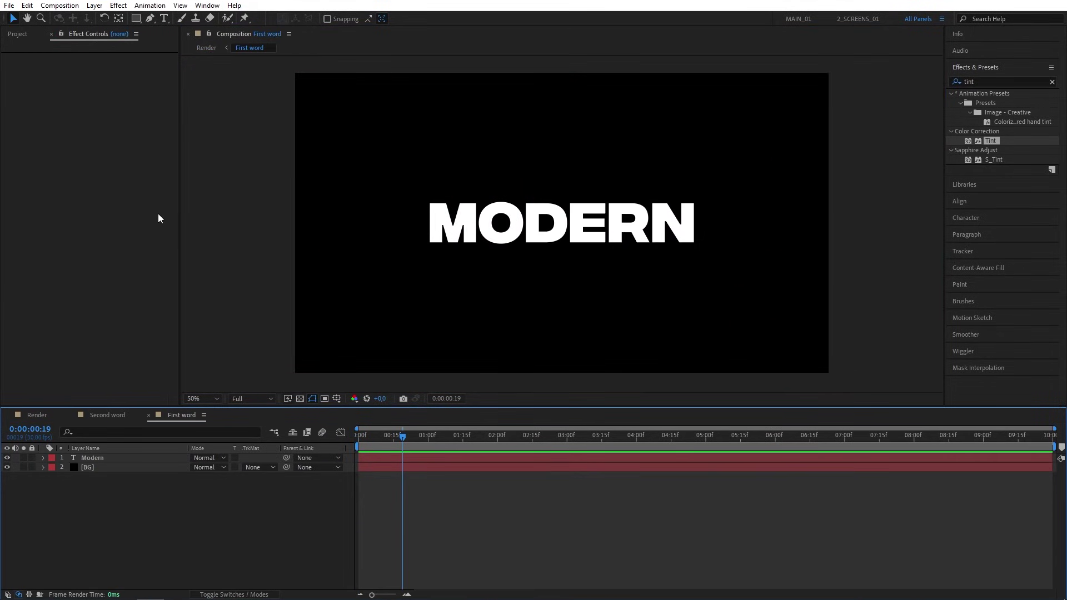
click(105, 460)
double_click(111, 458)
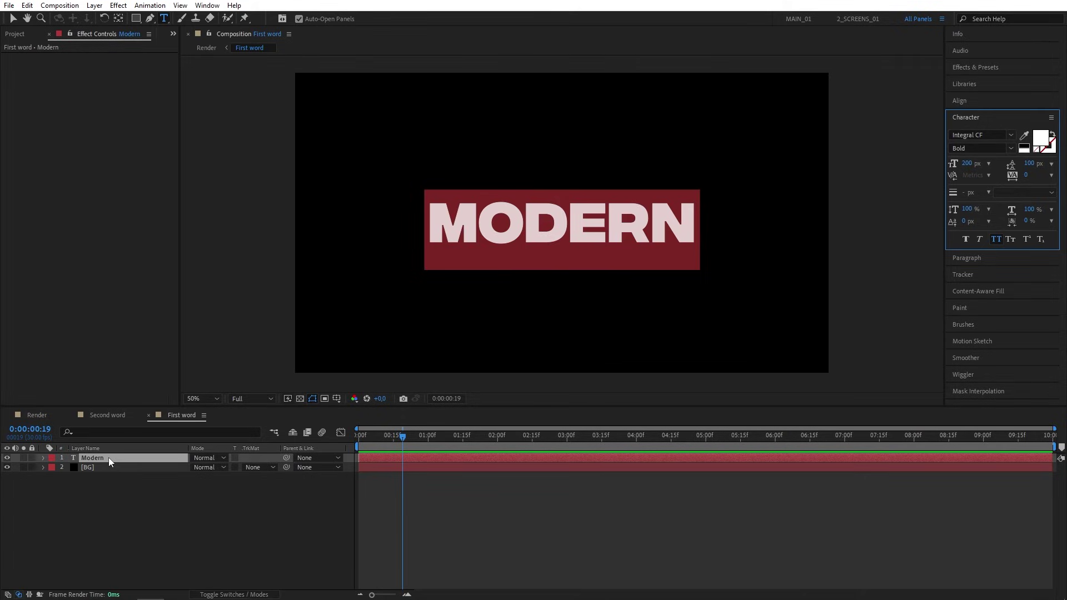
text(futuris)
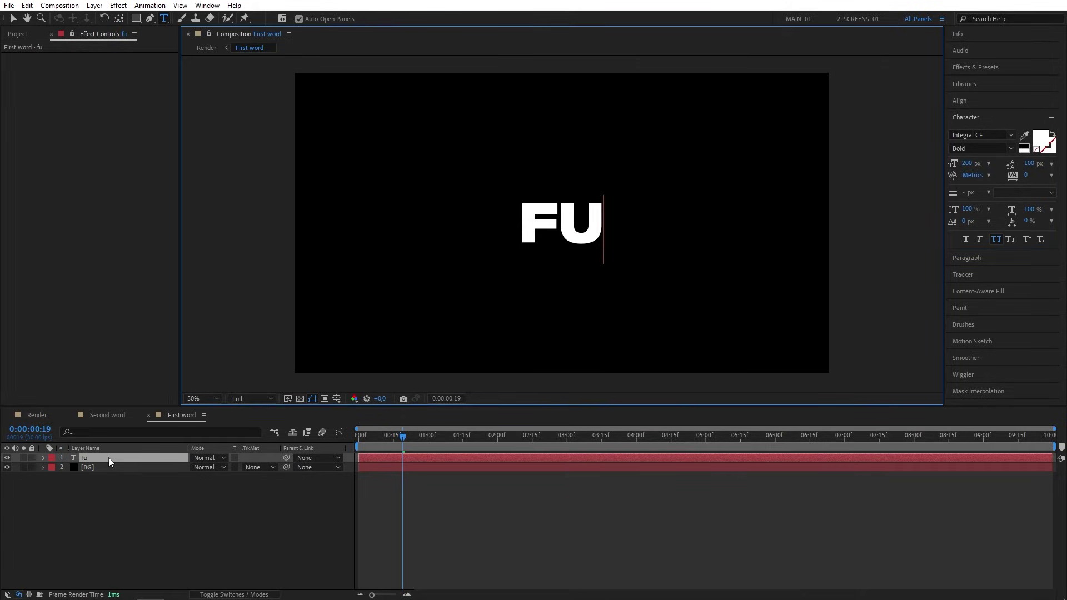
text(tic)
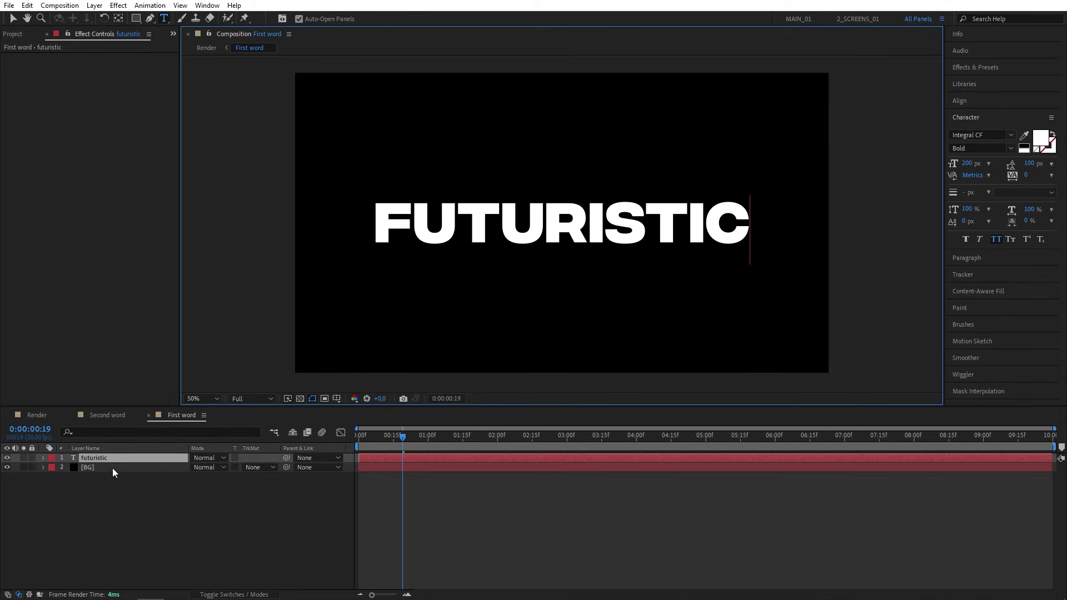
click(231, 515)
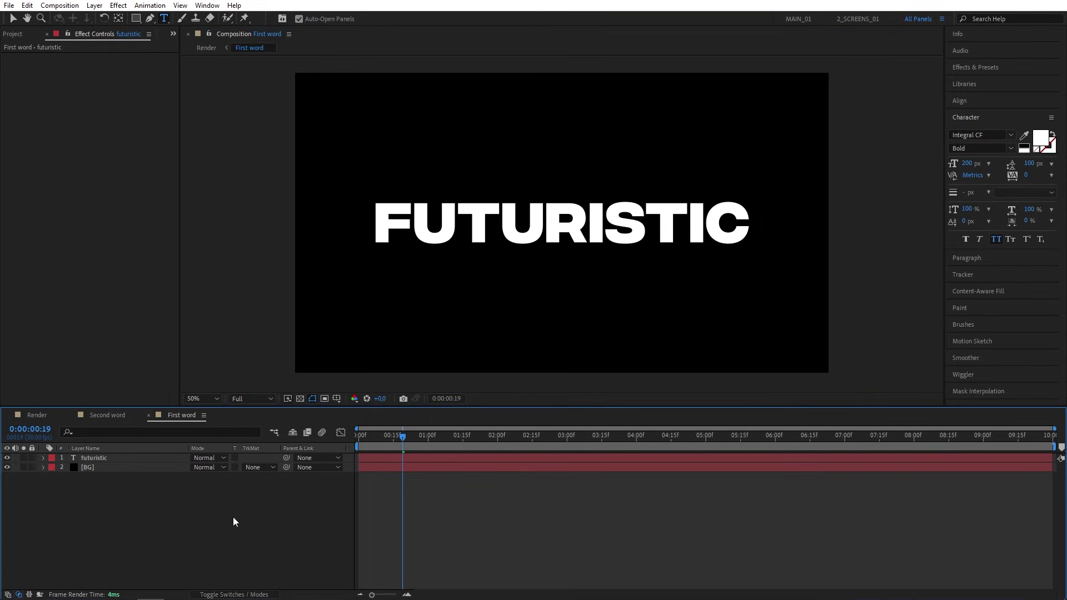
Return to the Render composition and preview the FUTURISTIC split-reveal title from the start.
click(38, 415)
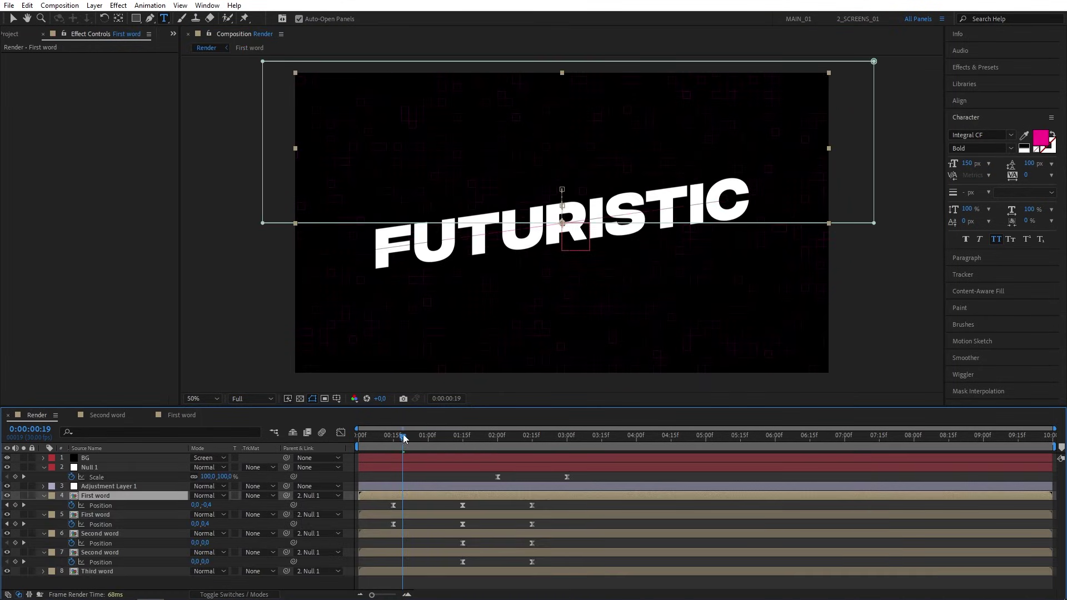
drag(403, 439, 348, 438)
key(space)
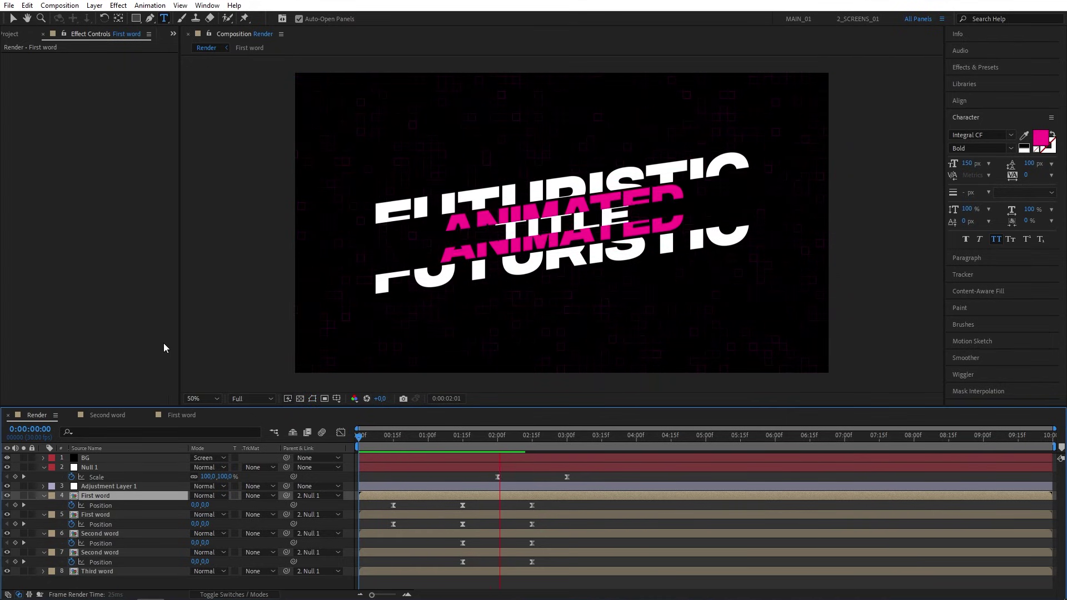
key(space)
drag(402, 436, 542, 438)
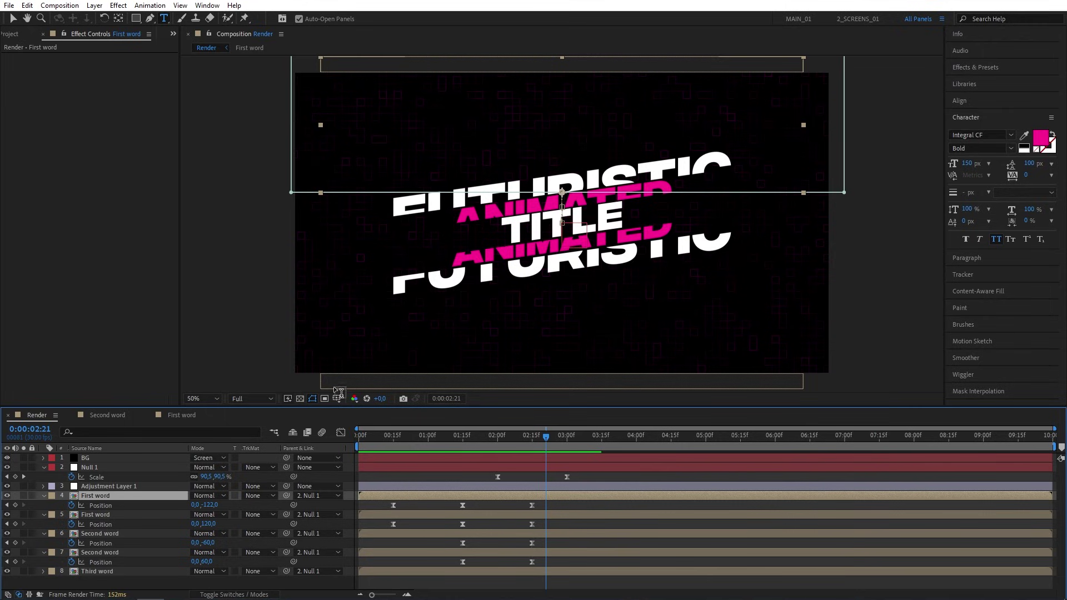
key(v)
key(Home)
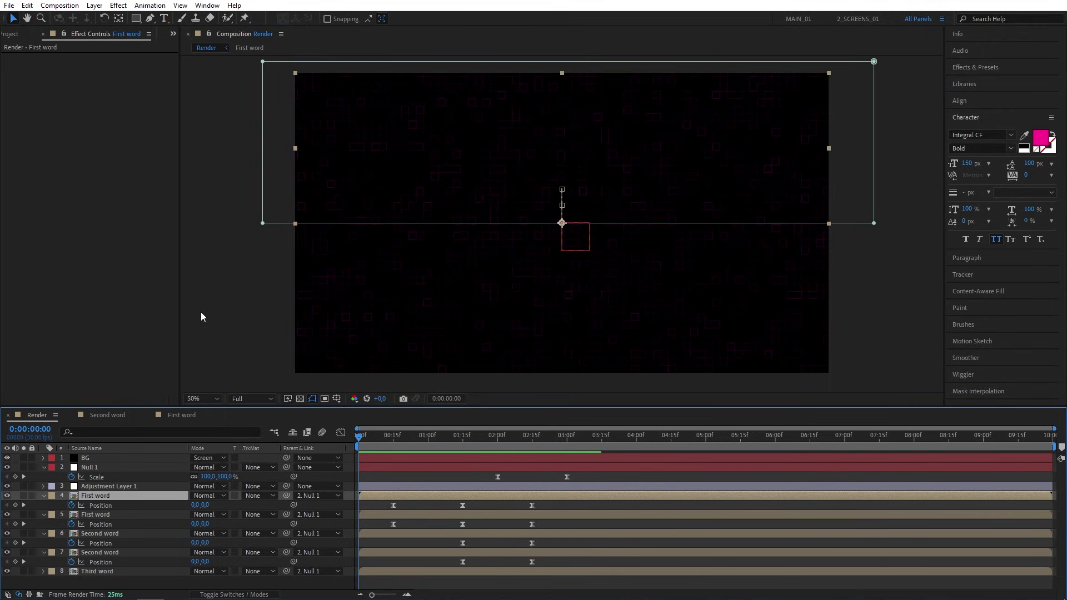
key(space)
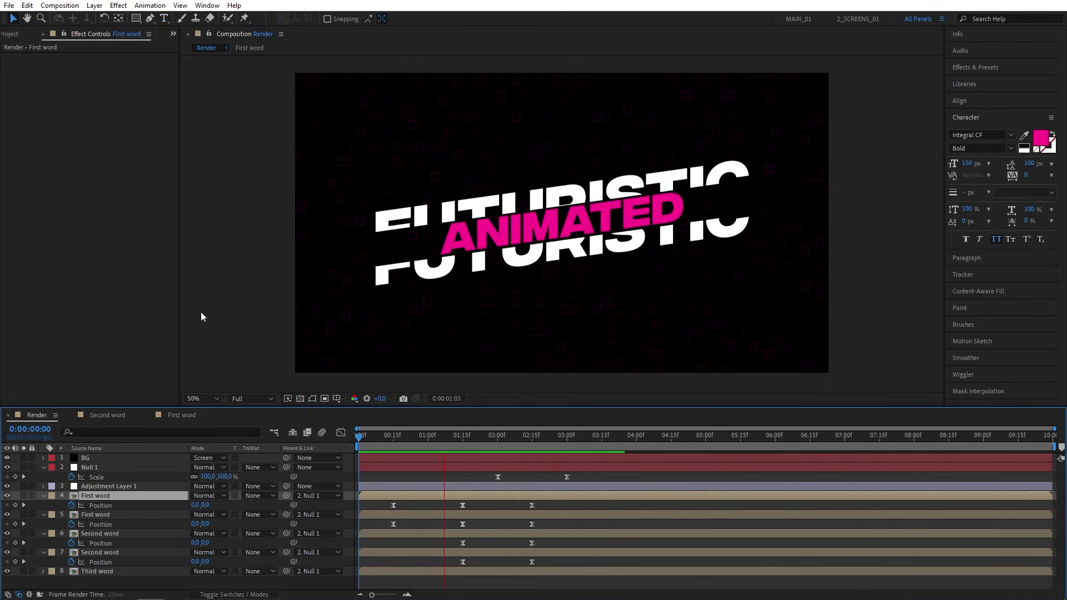